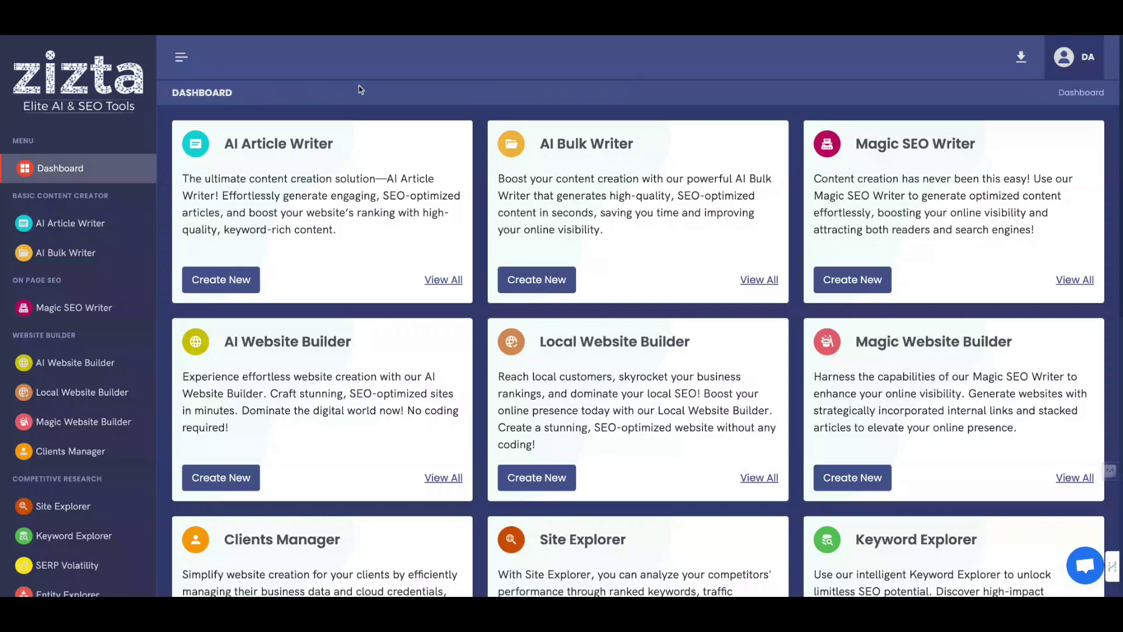
Step: Collapse the sidebar navigation to icons, then expand it back to full width
scroll(62, 197, "down", 3)
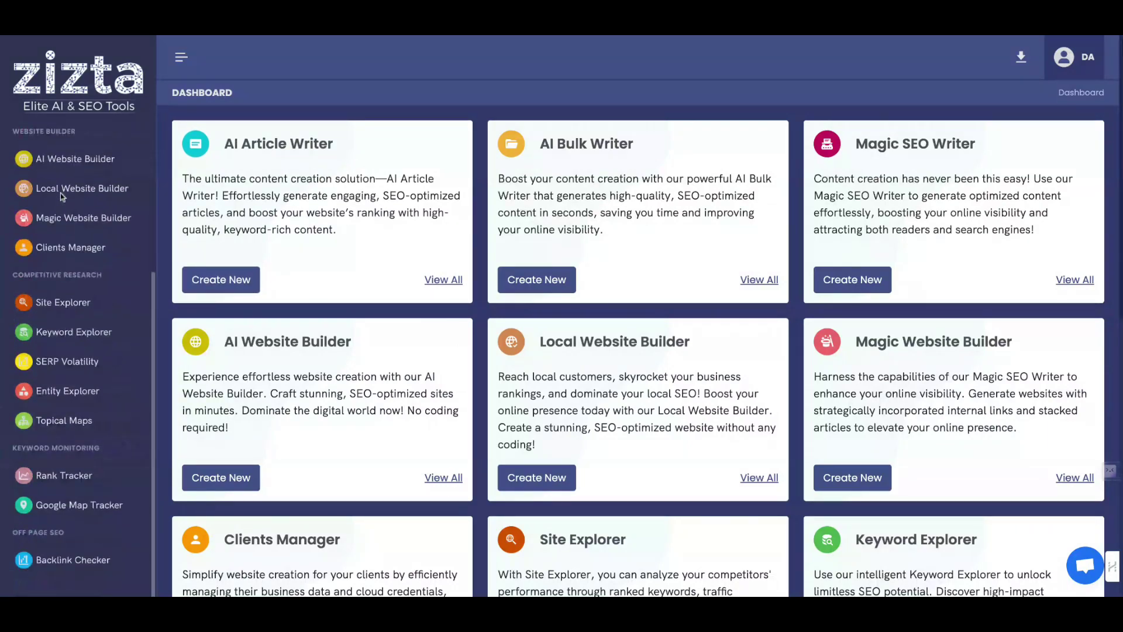
scroll(63, 196, "up", 3)
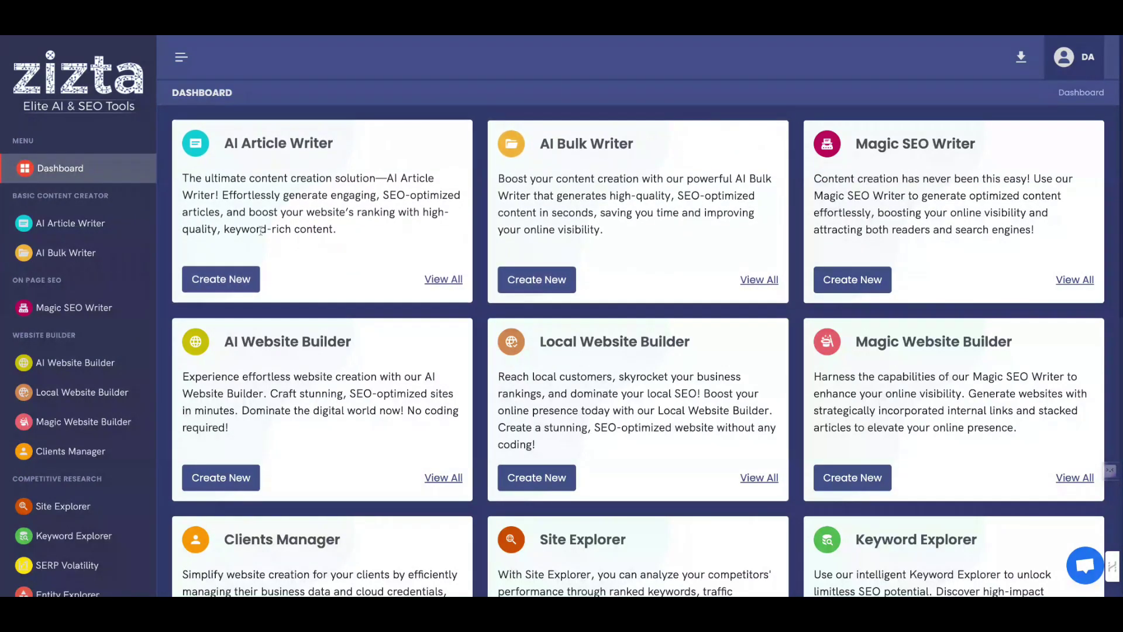
left_click(182, 58)
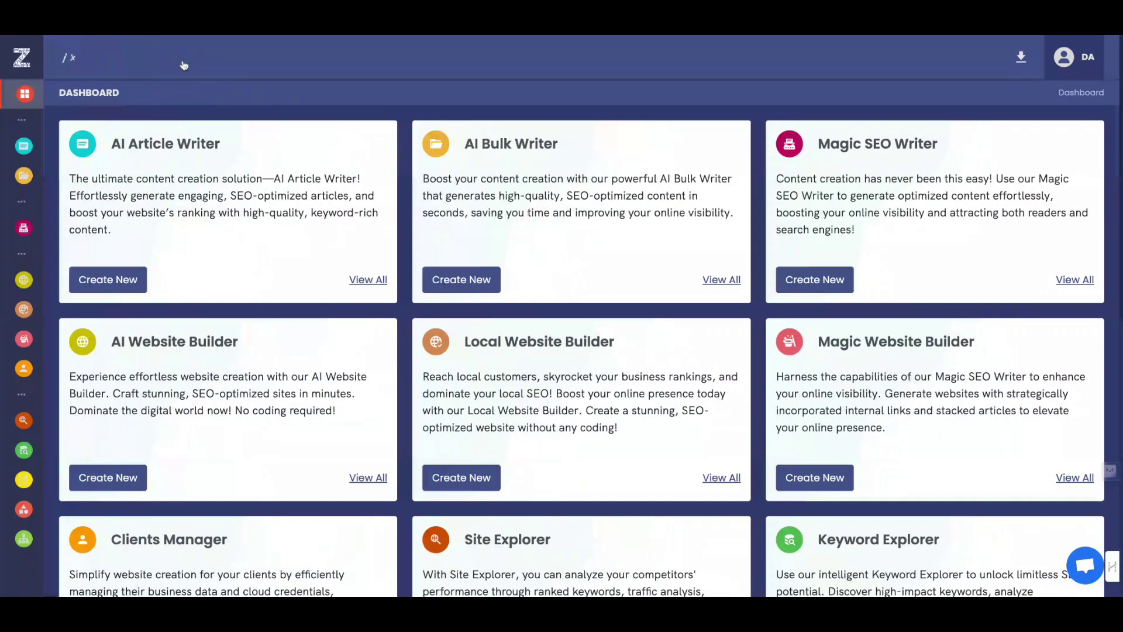
left_click(70, 57)
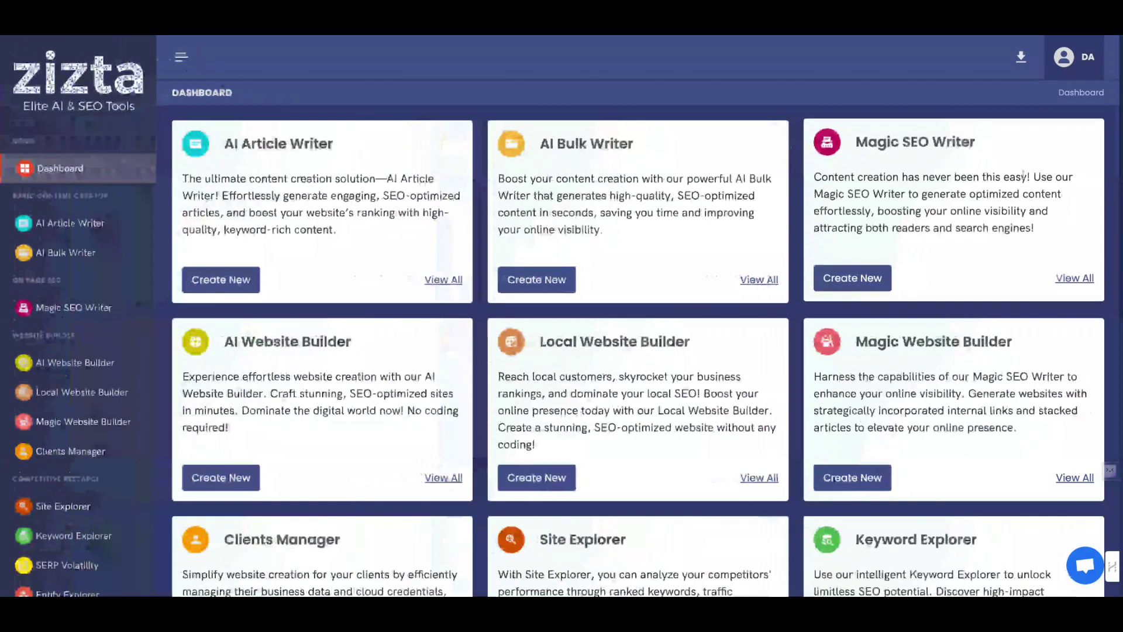
Step: Open Billing from the account menu to view the $799/month Agency plan
left_click(1064, 56)
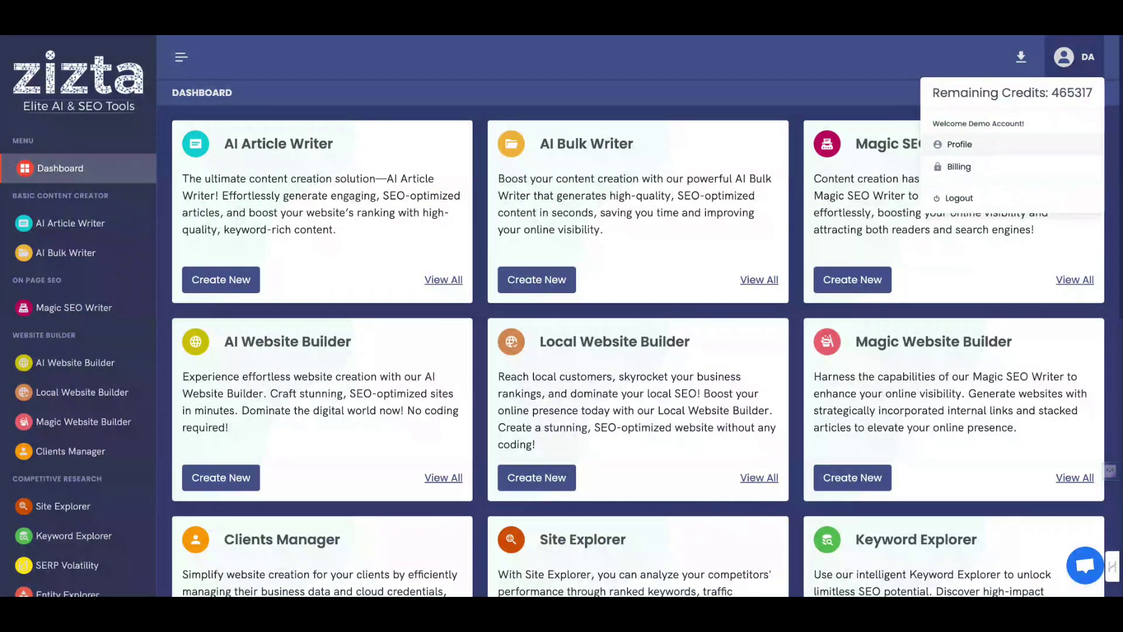
left_click(959, 168)
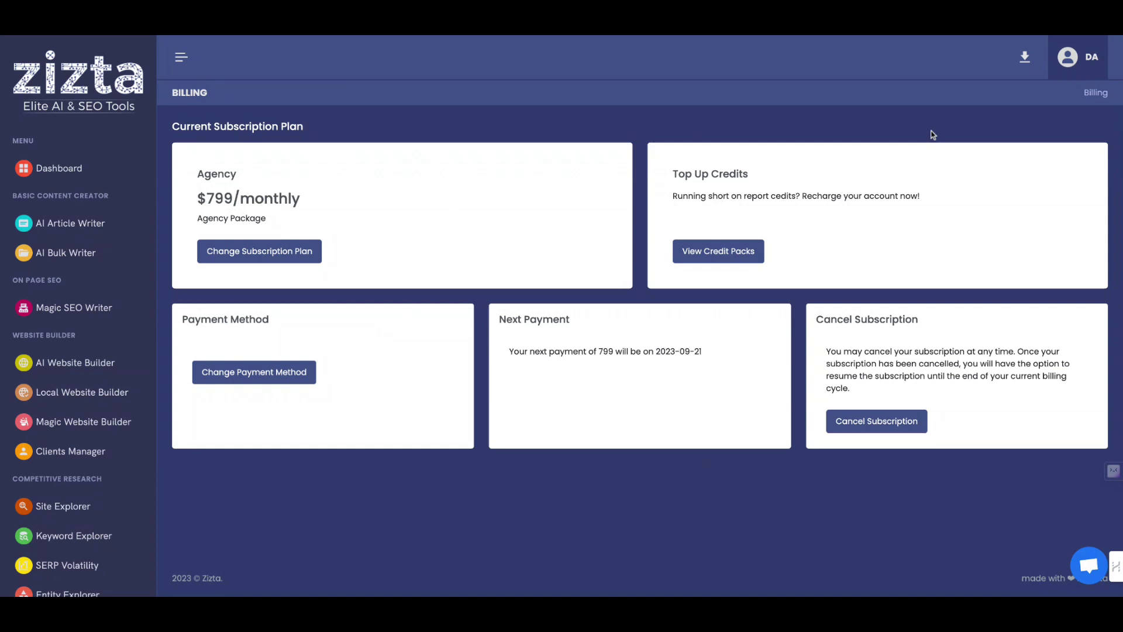
left_click(1099, 56)
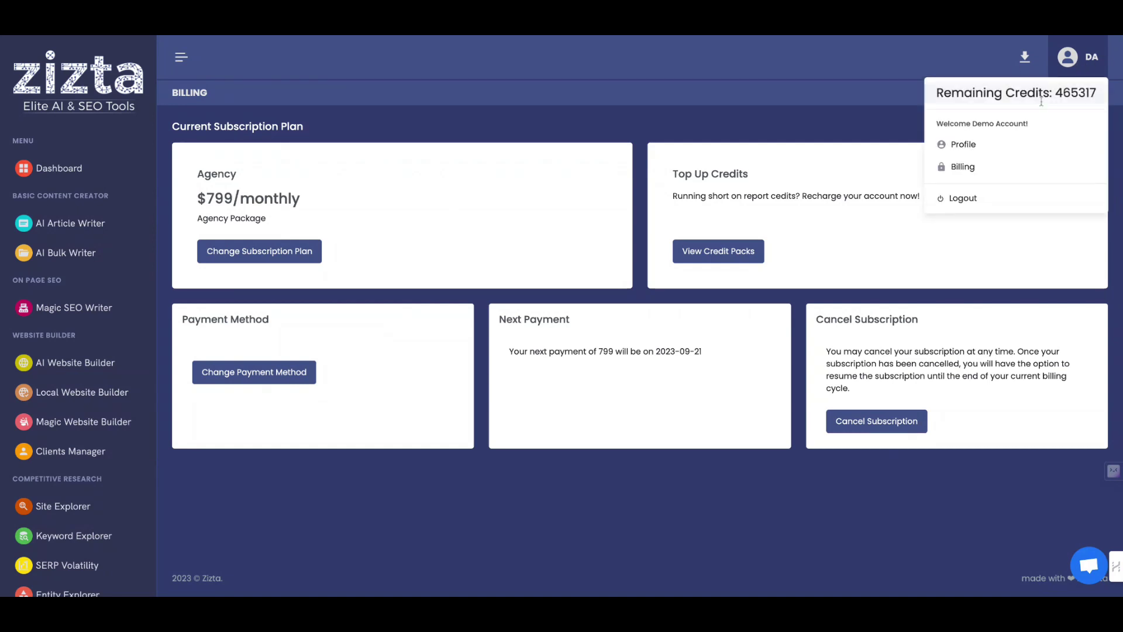
left_click(974, 170)
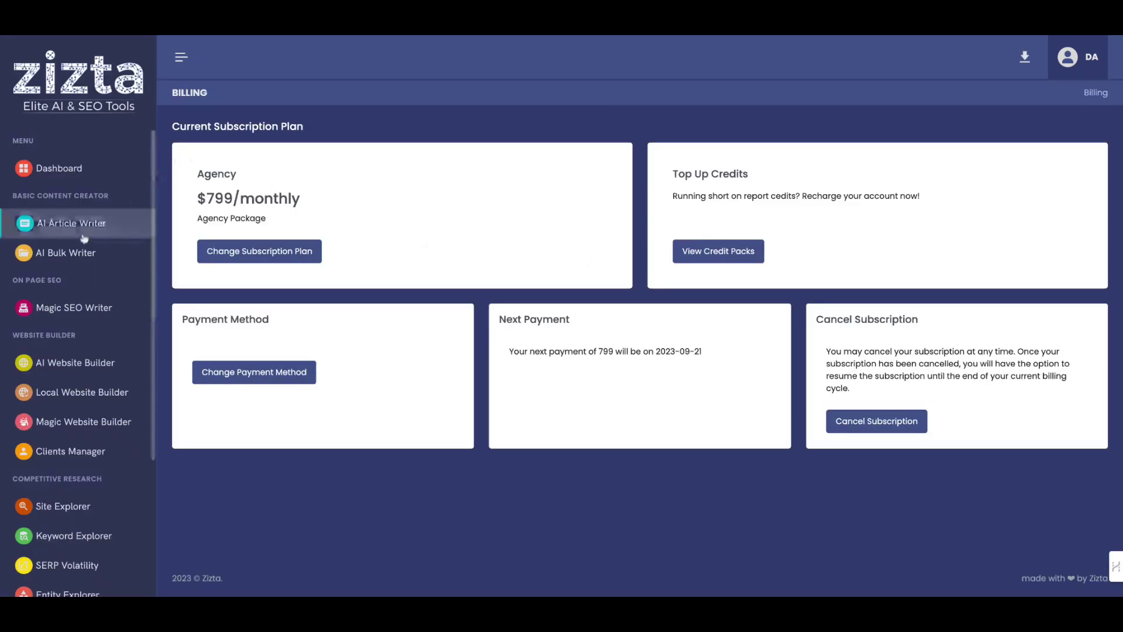
Step: Open the AI Article Writer form and look over its title, keyword and advanced fields
left_click(83, 233)
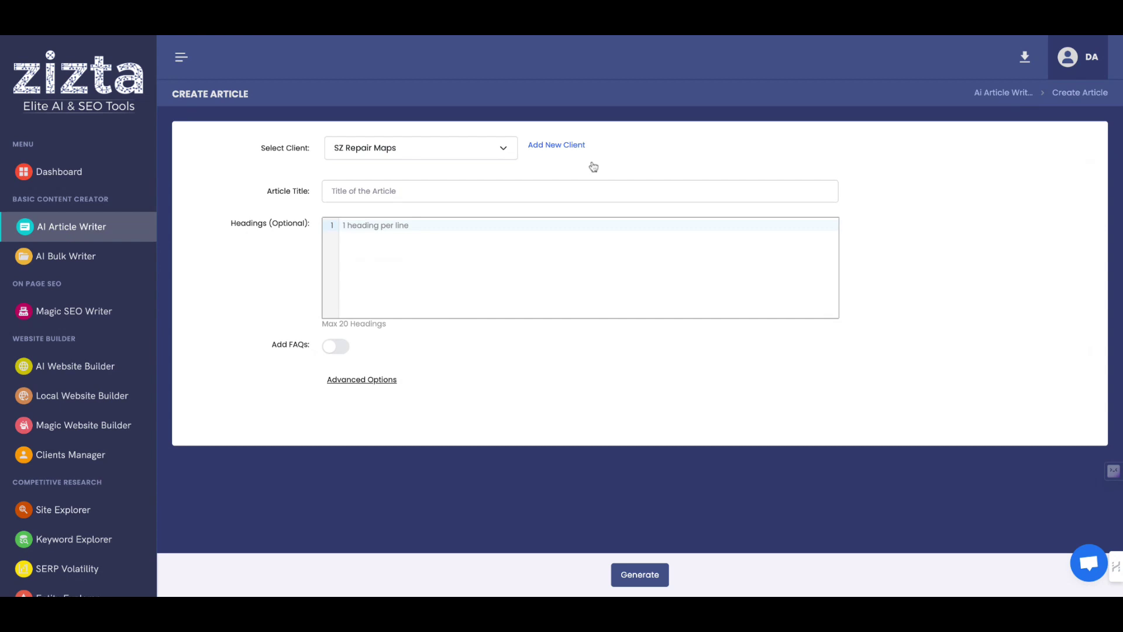
left_click(362, 380)
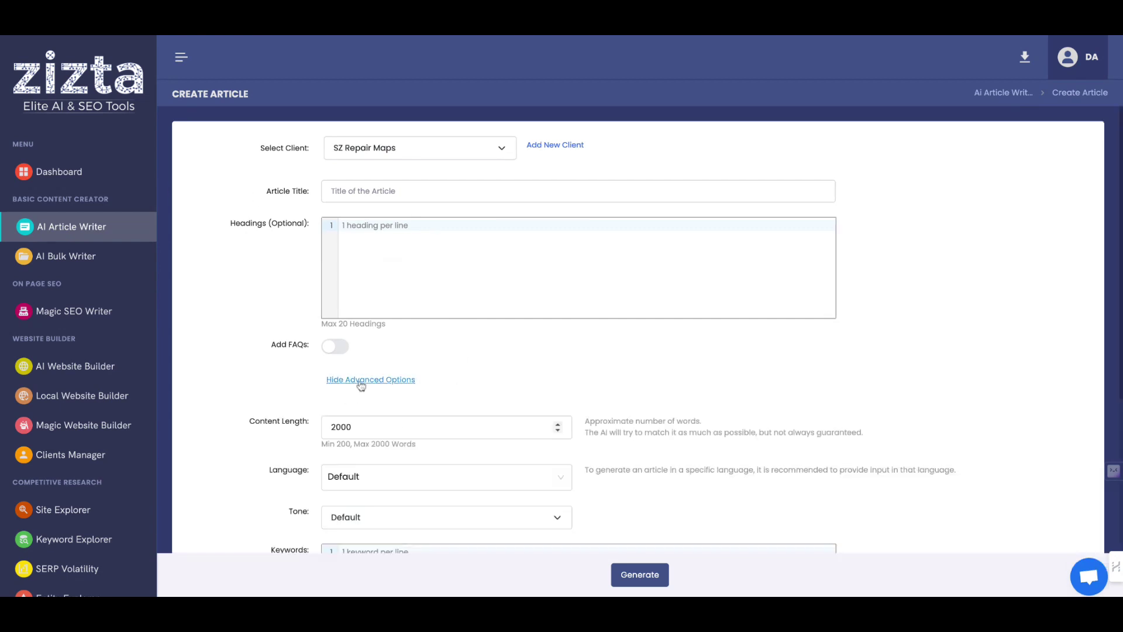
left_click(472, 188)
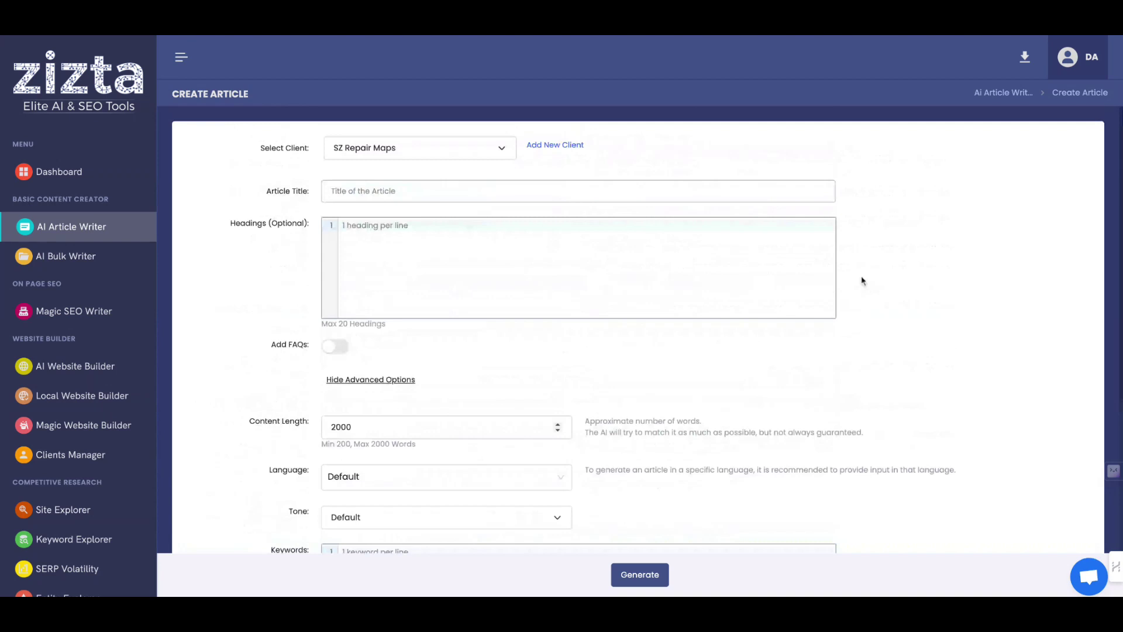
scroll(861, 281, "down", 5)
left_click(670, 213)
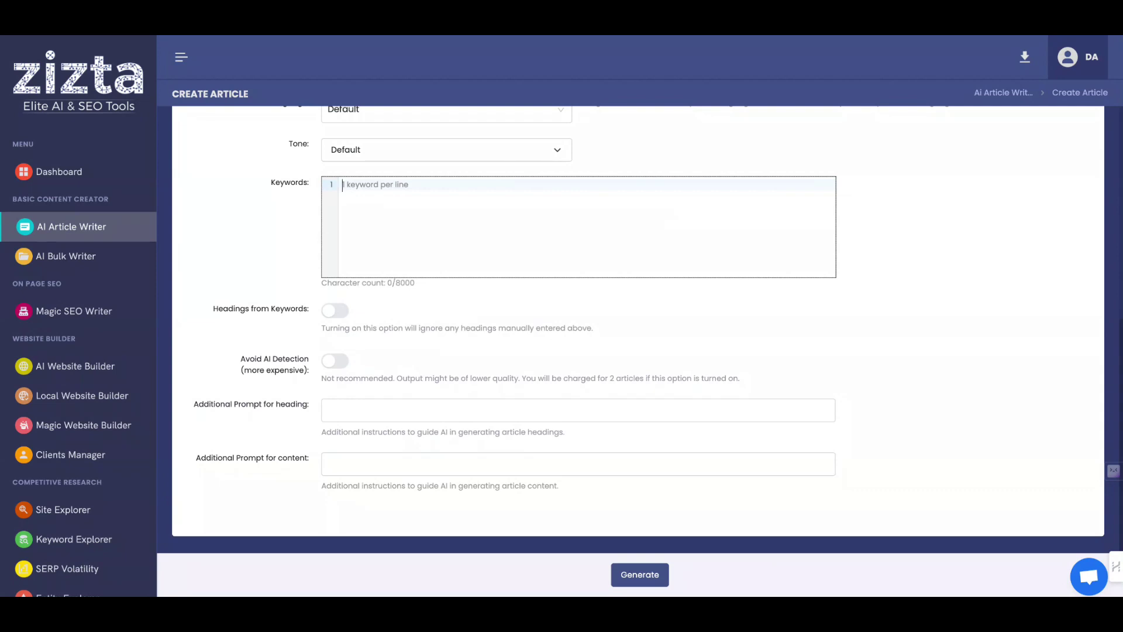
scroll(93, 510, "down", 4)
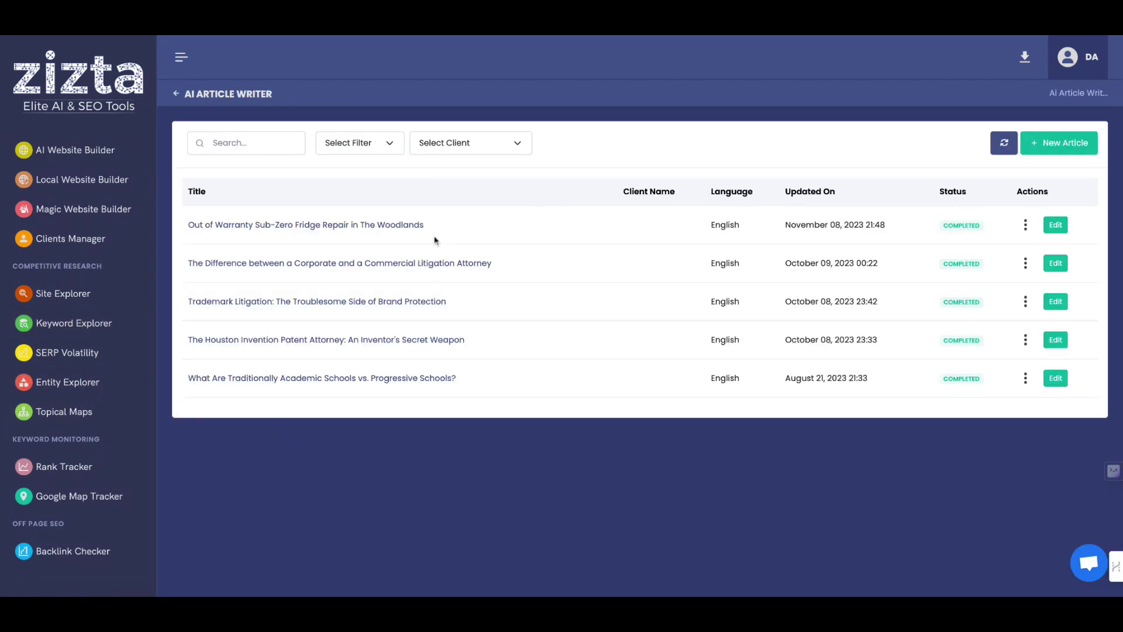
Step: Scroll through the Sub-Zero fridge repair article, then go to AI Bulk Writer's project list
left_click(395, 231)
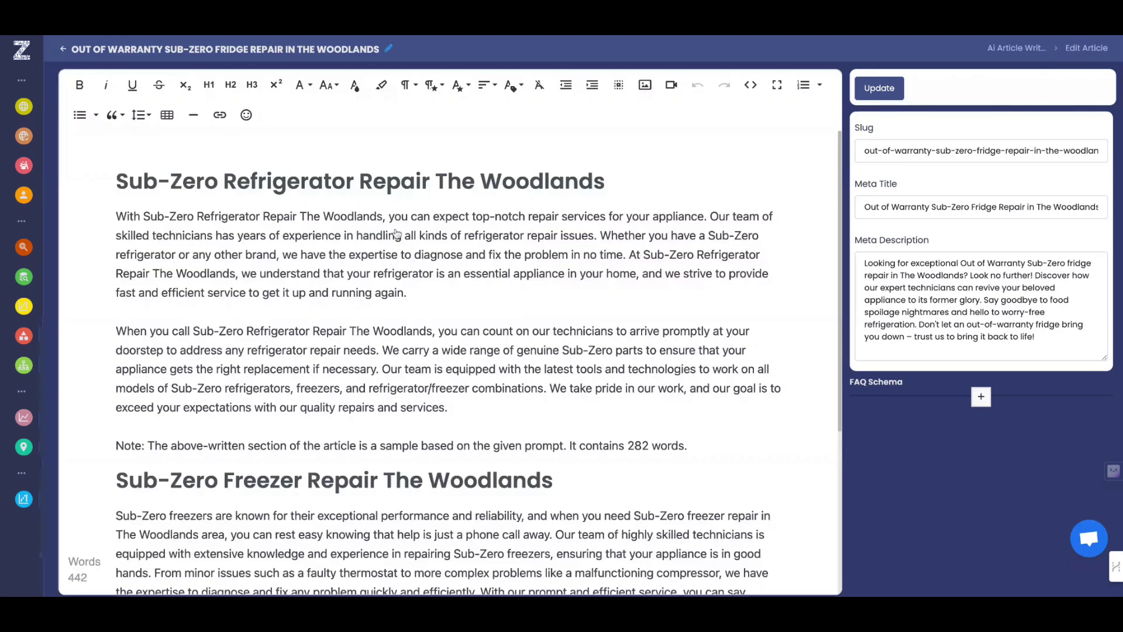
scroll(512, 338, "down", 3)
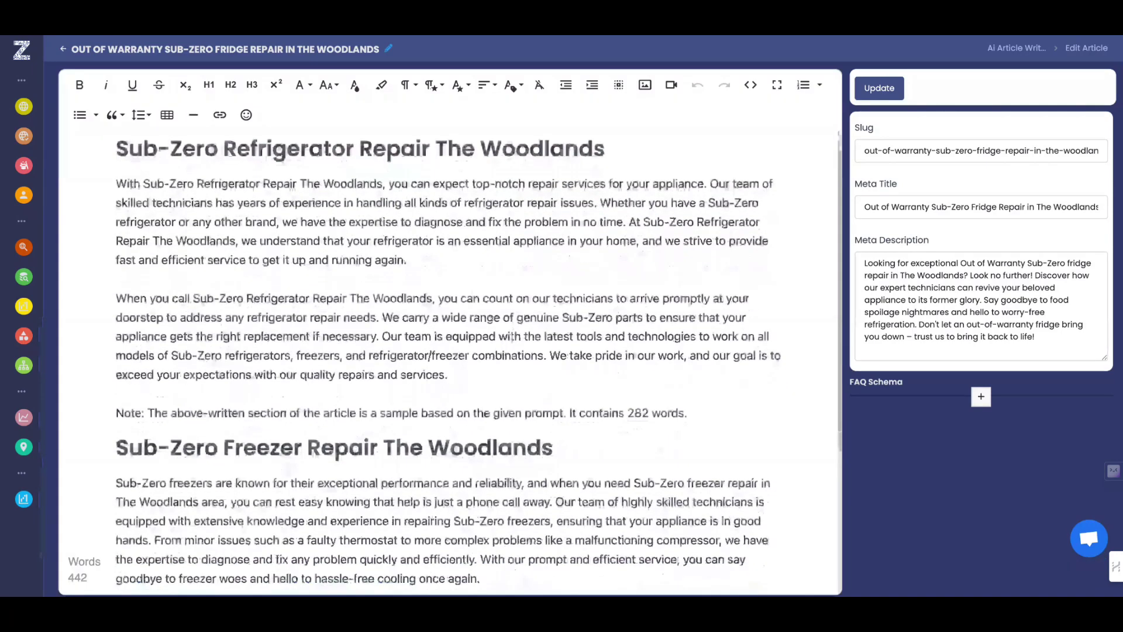
scroll(512, 338, "down", 2)
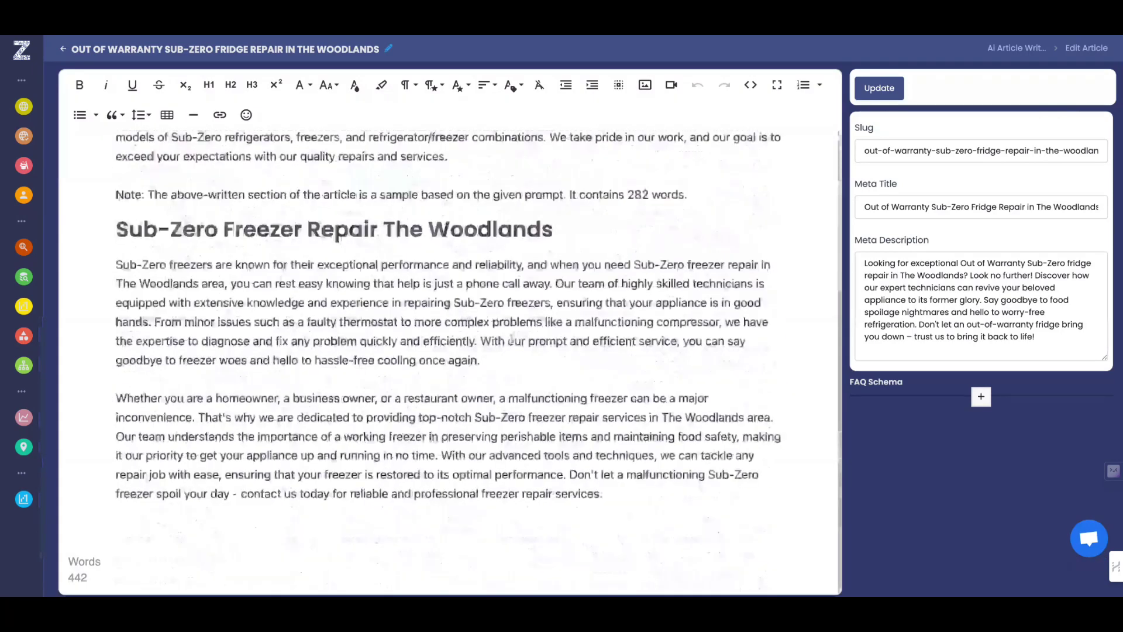
scroll(512, 338, "up", 5)
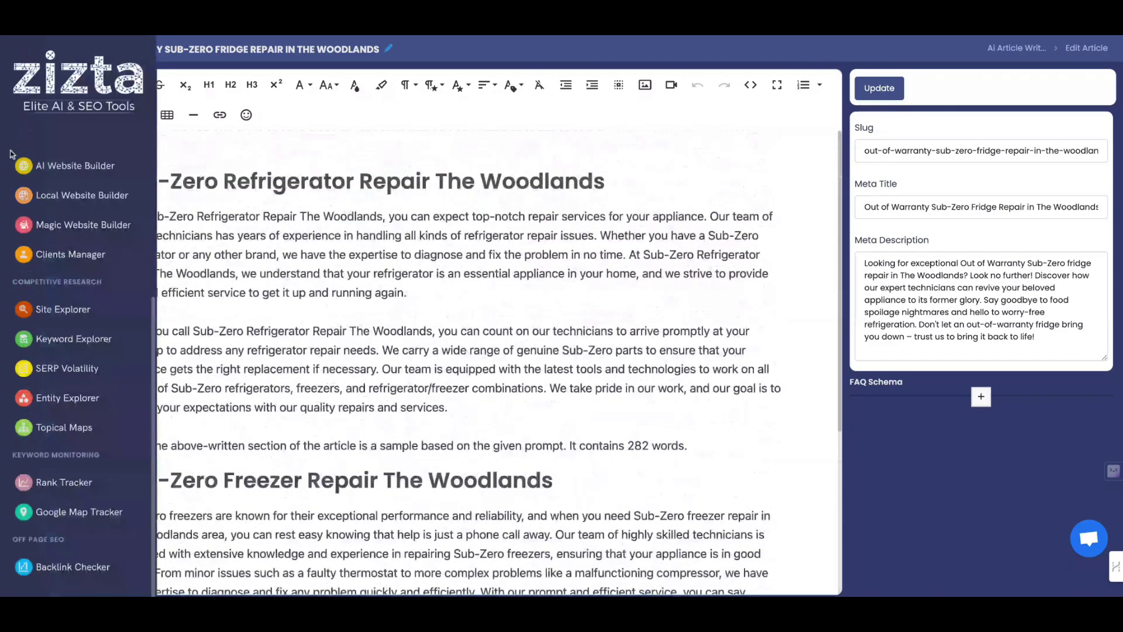
scroll(86, 286, "up", 3)
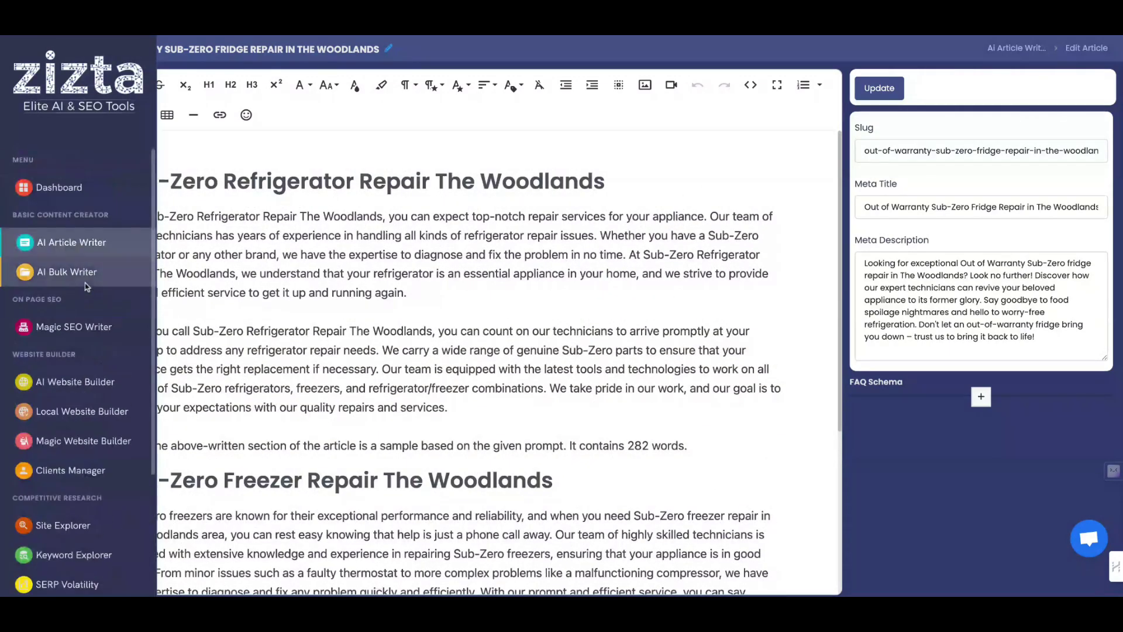
left_click(76, 270)
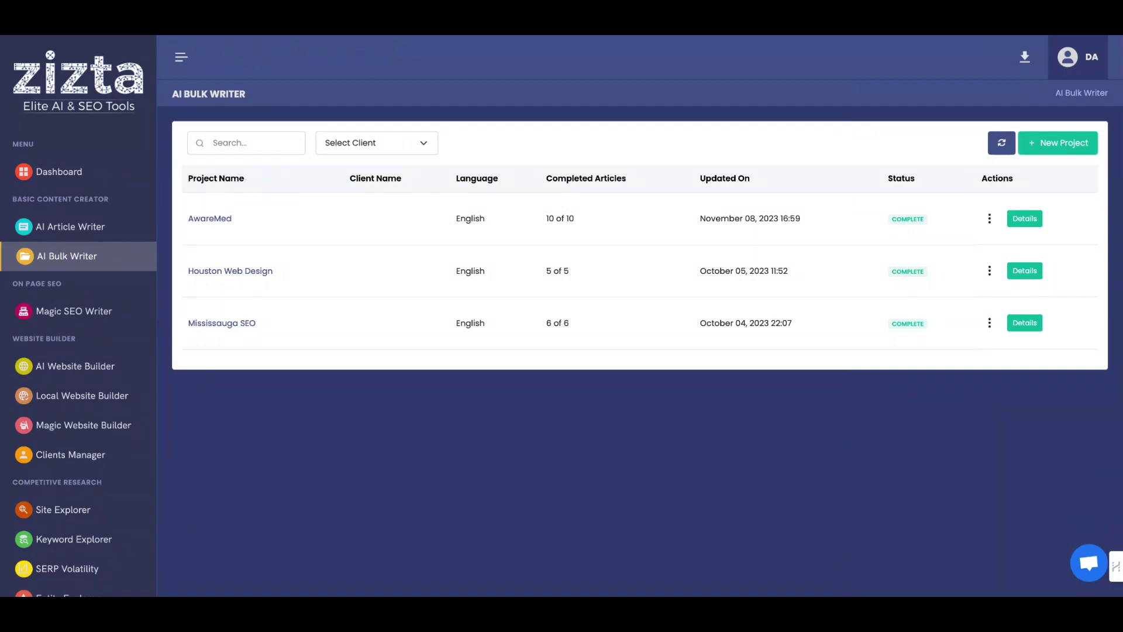
Step: Open a new bulk writing project form and expand its advanced options
left_click(1063, 147)
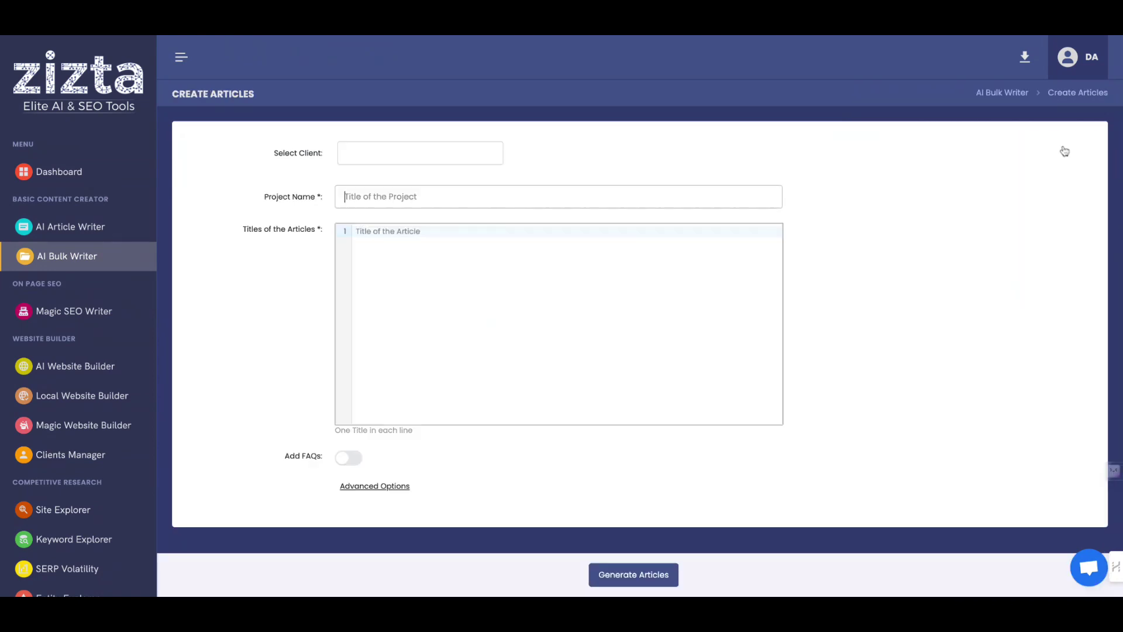
left_click(557, 305)
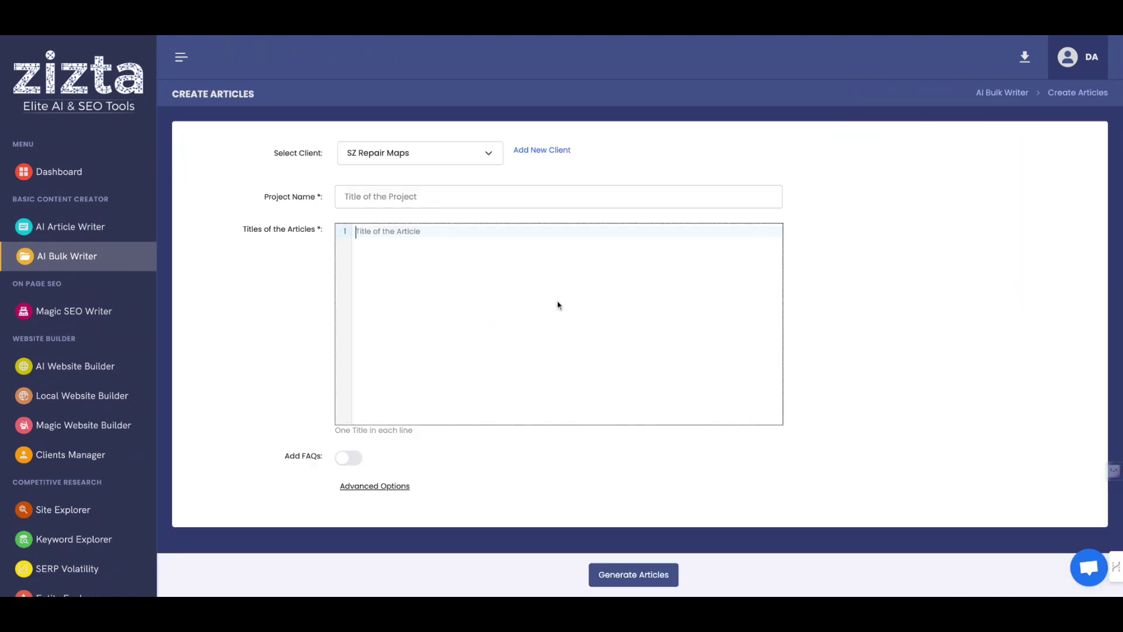
left_click(402, 487)
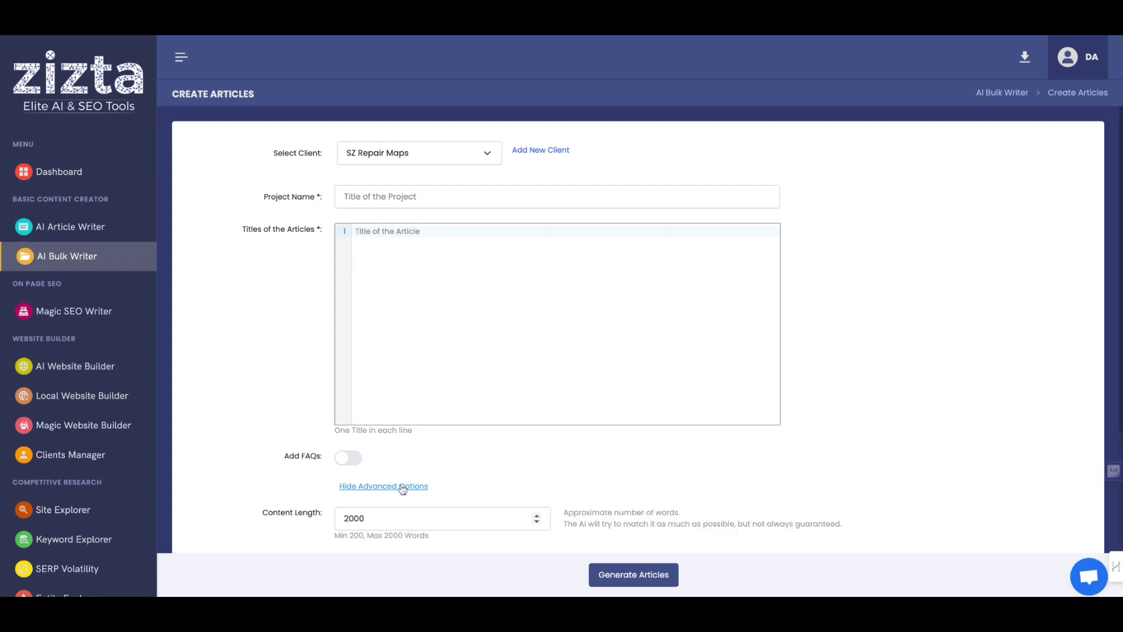
scroll(402, 489, "down", 5)
Step: Read the Houston TX Web Design article, then go to the Magic SEO Writer list
left_click(100, 260)
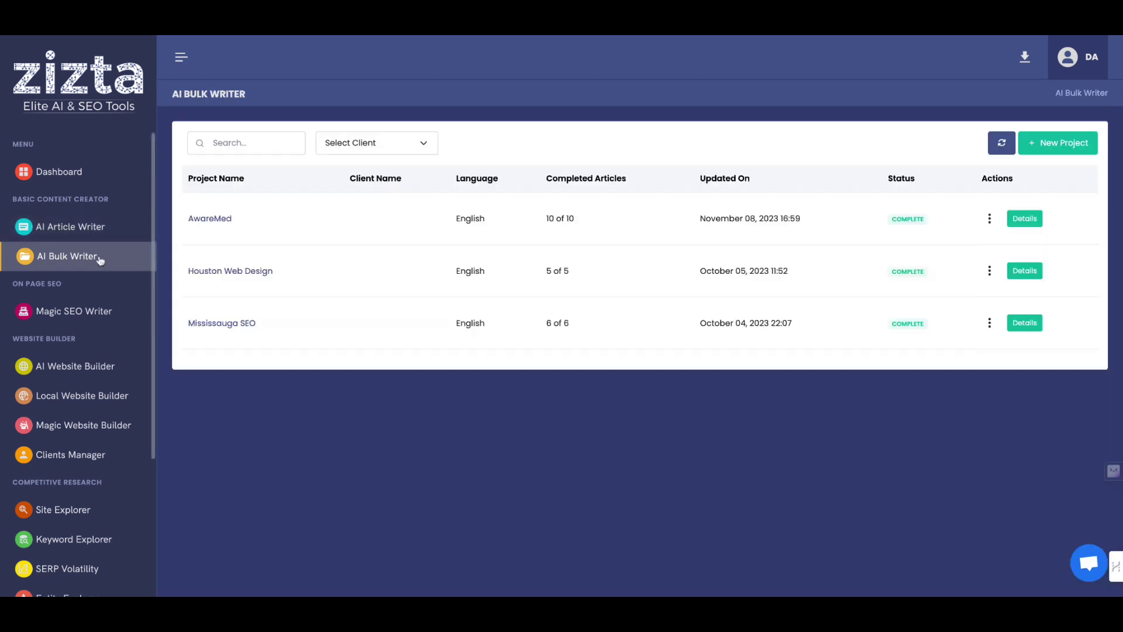
left_click(250, 271)
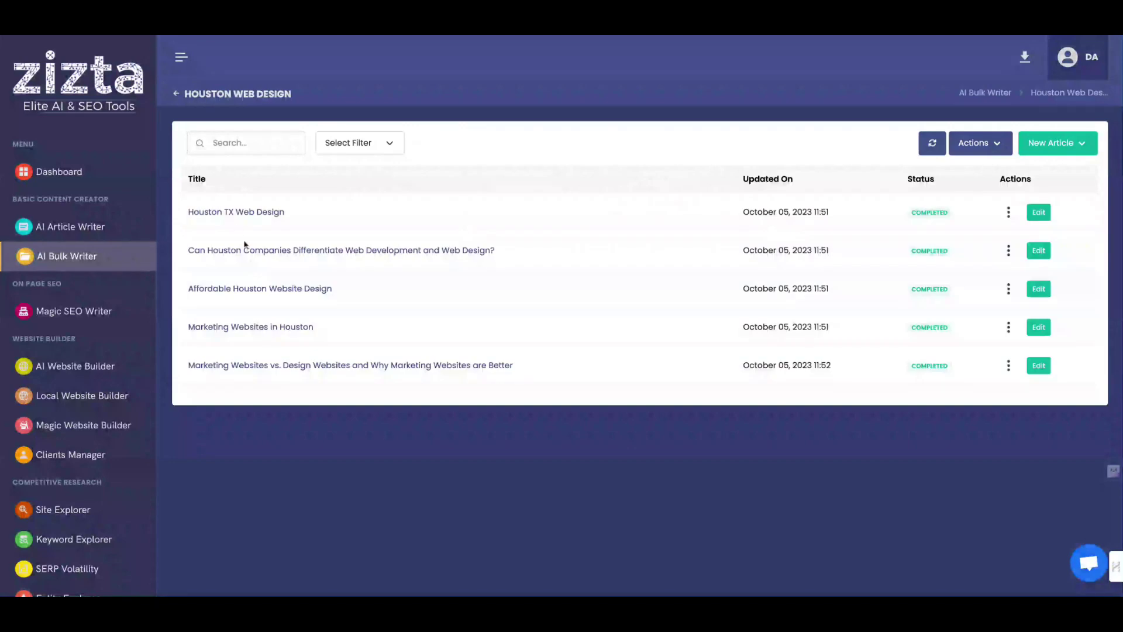
left_click(246, 213)
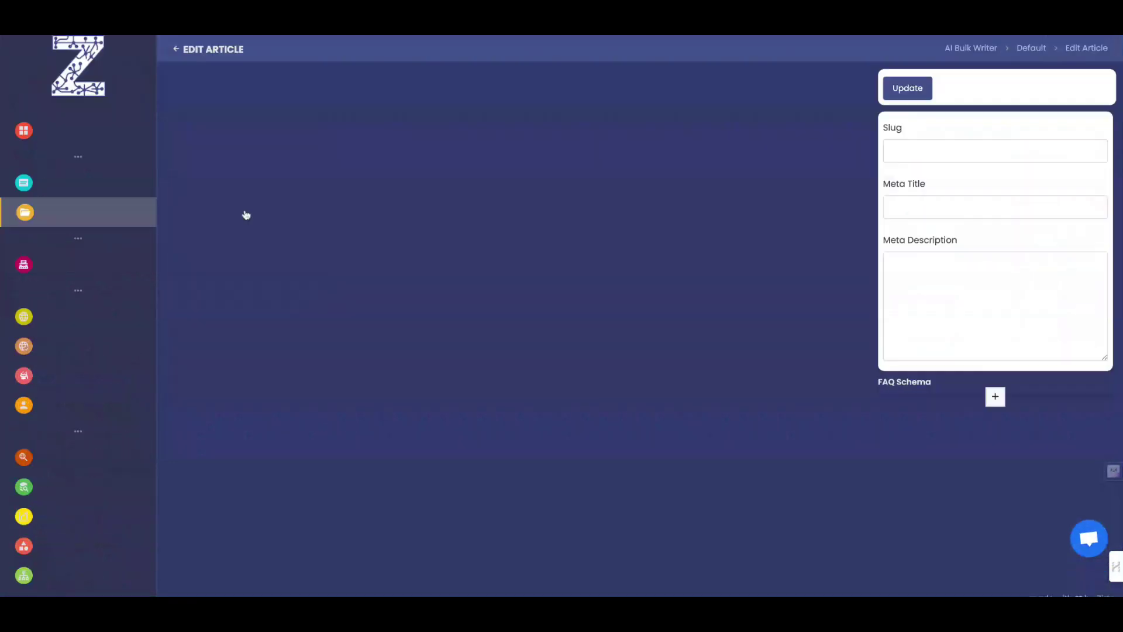
scroll(253, 473, "down", 5)
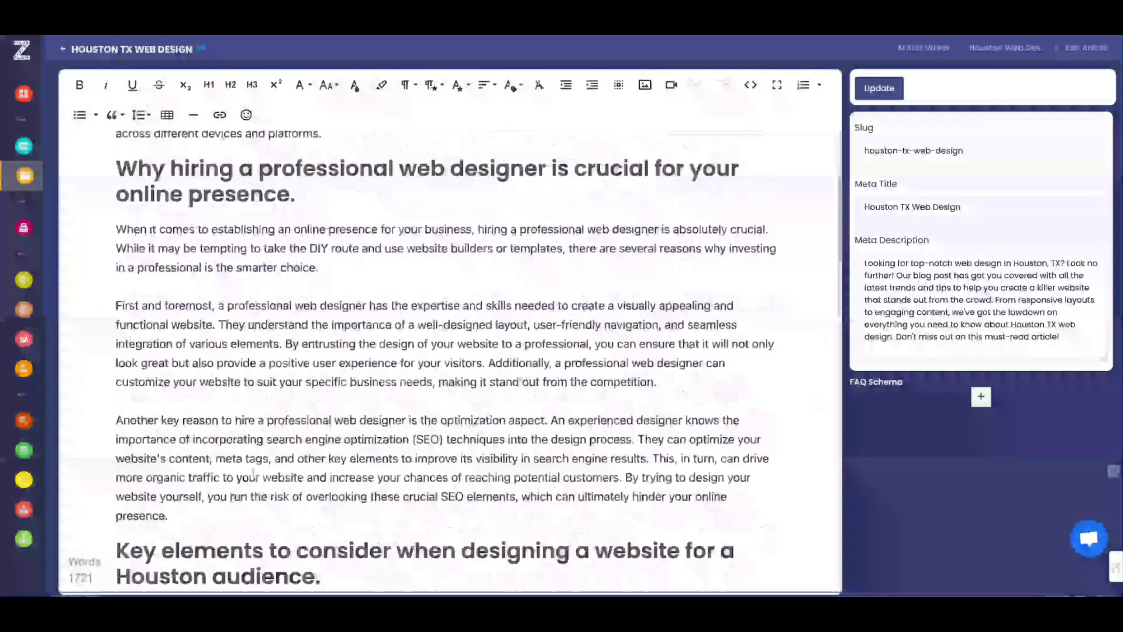
scroll(253, 472, "down", 2)
scroll(253, 473, "down", 4)
scroll(254, 473, "down", 5)
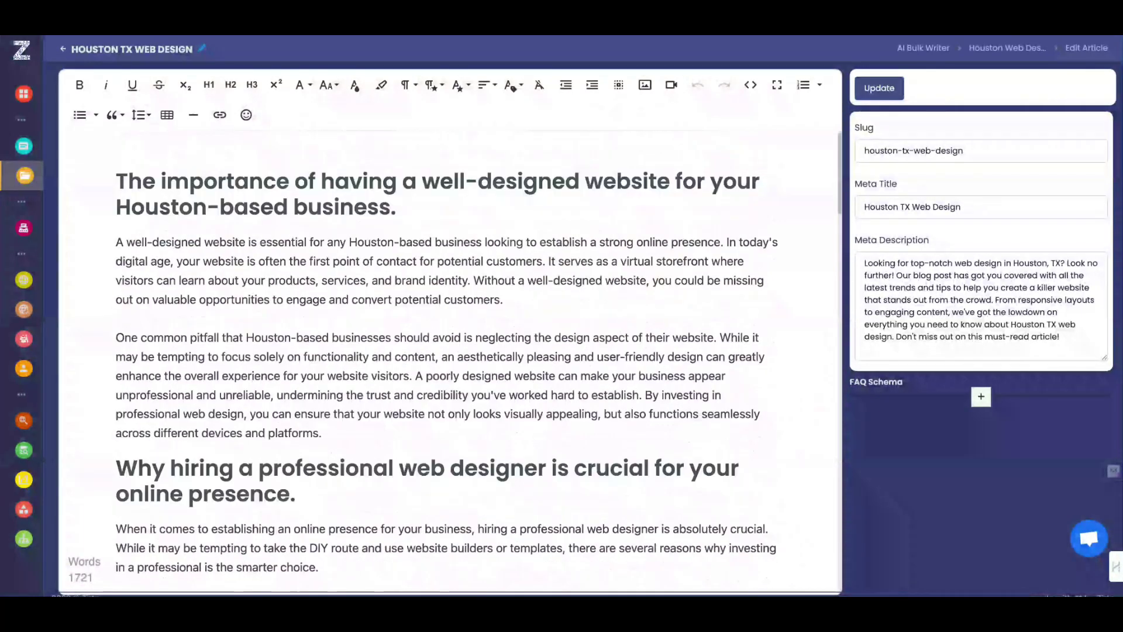
mouse_move(24, 316)
left_click(79, 326)
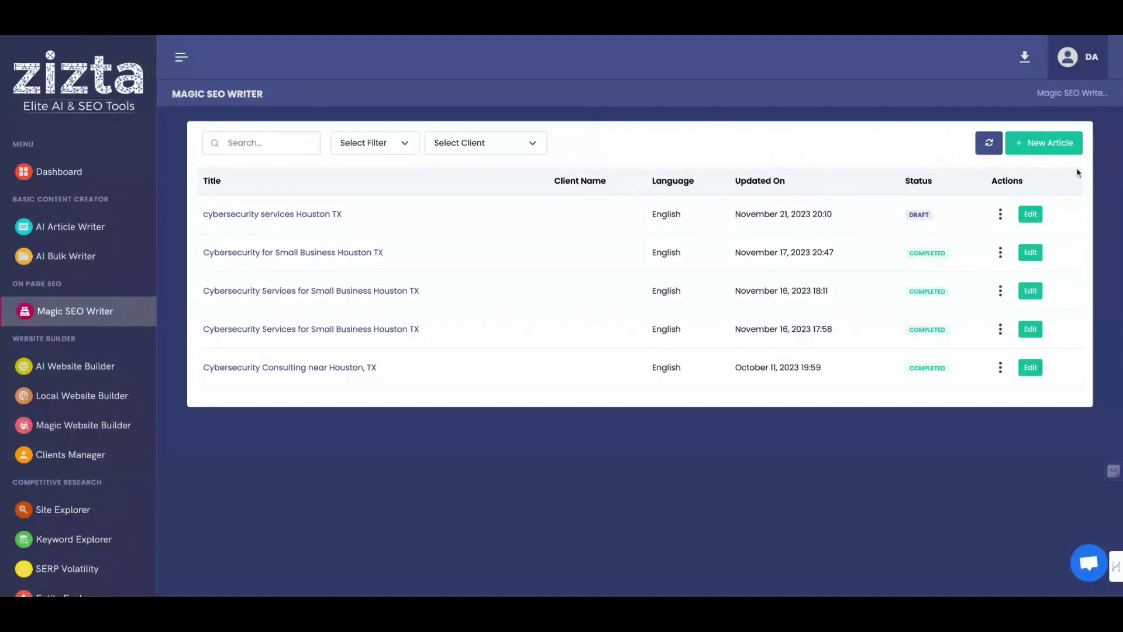
left_click(1043, 152)
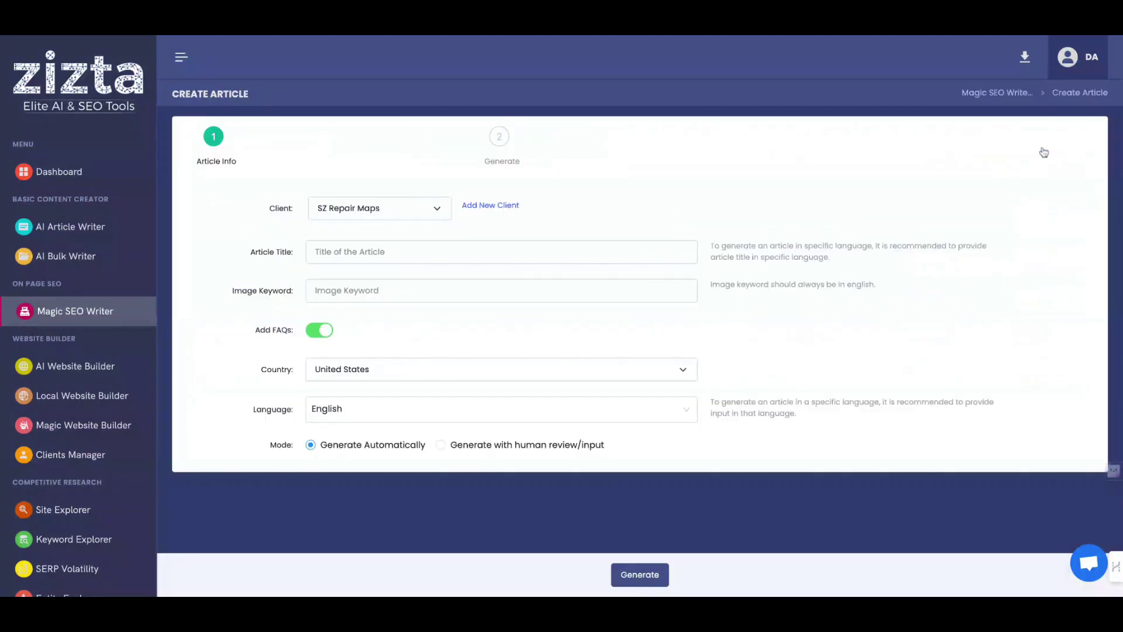
left_click(371, 256)
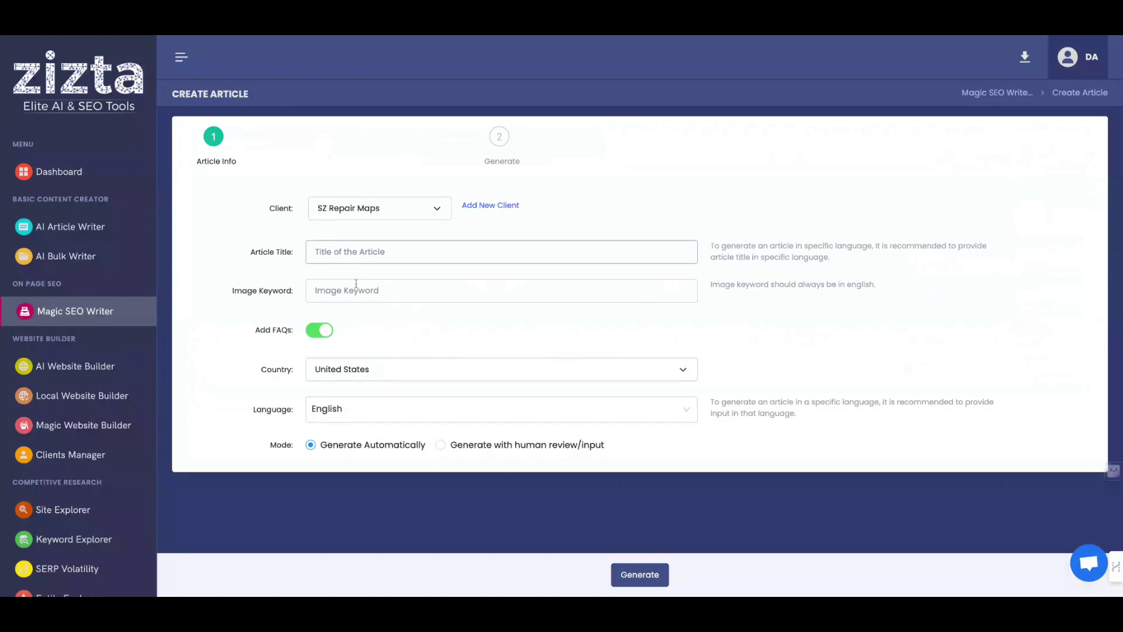
left_click(262, 270)
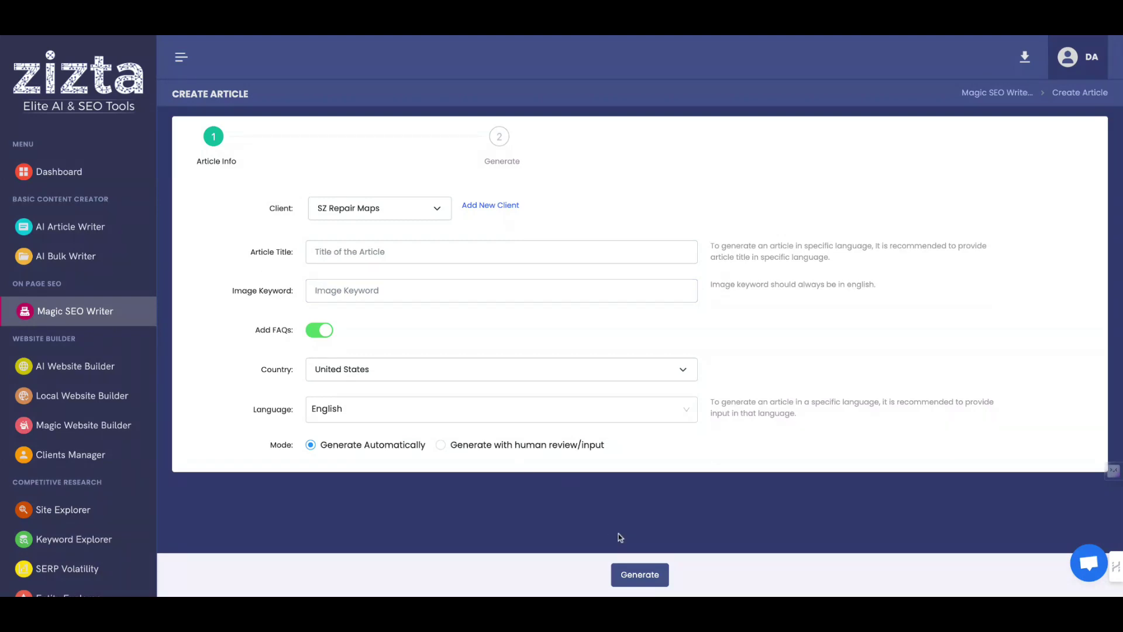
left_click(459, 447)
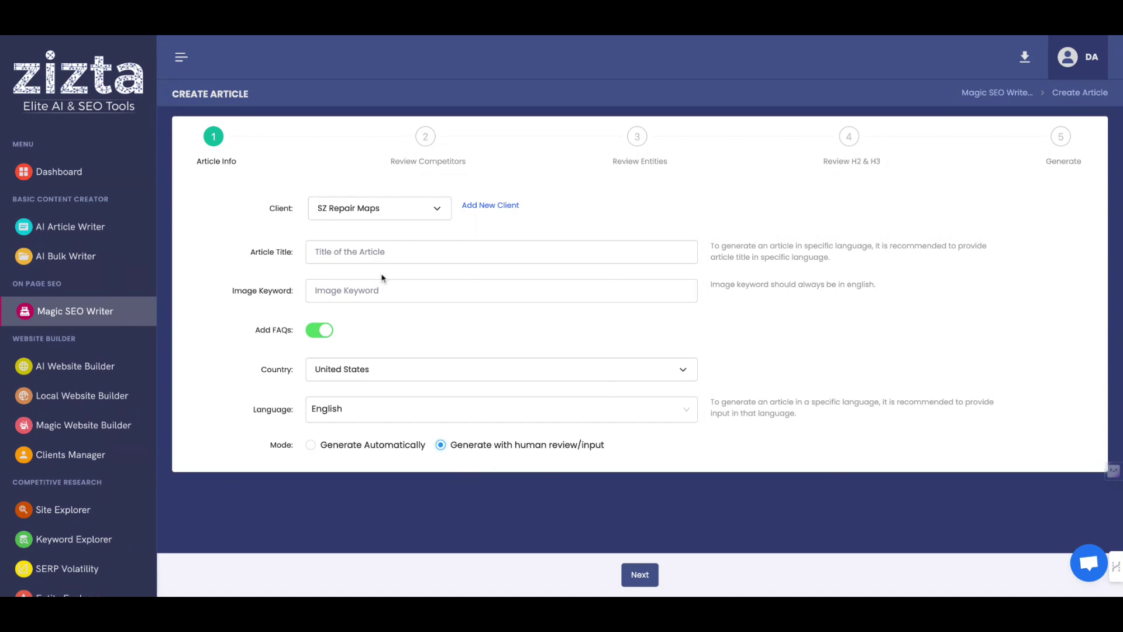
Step: Open the draft cybersecurity article in Magic SEO Writer and go back to the list
left_click(89, 38)
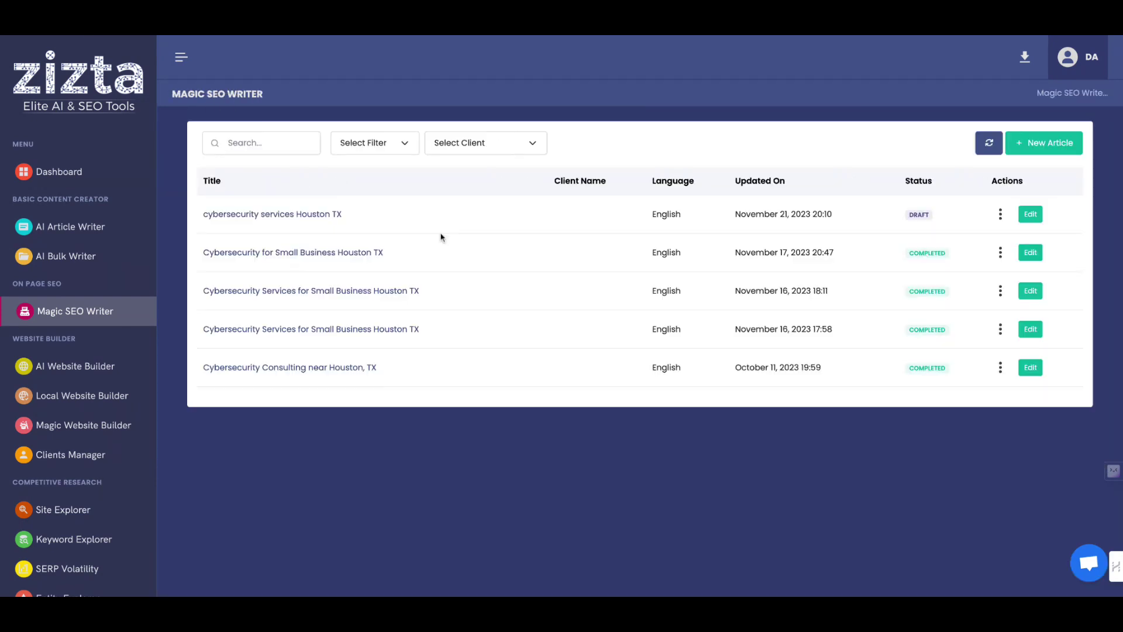
left_click(301, 217)
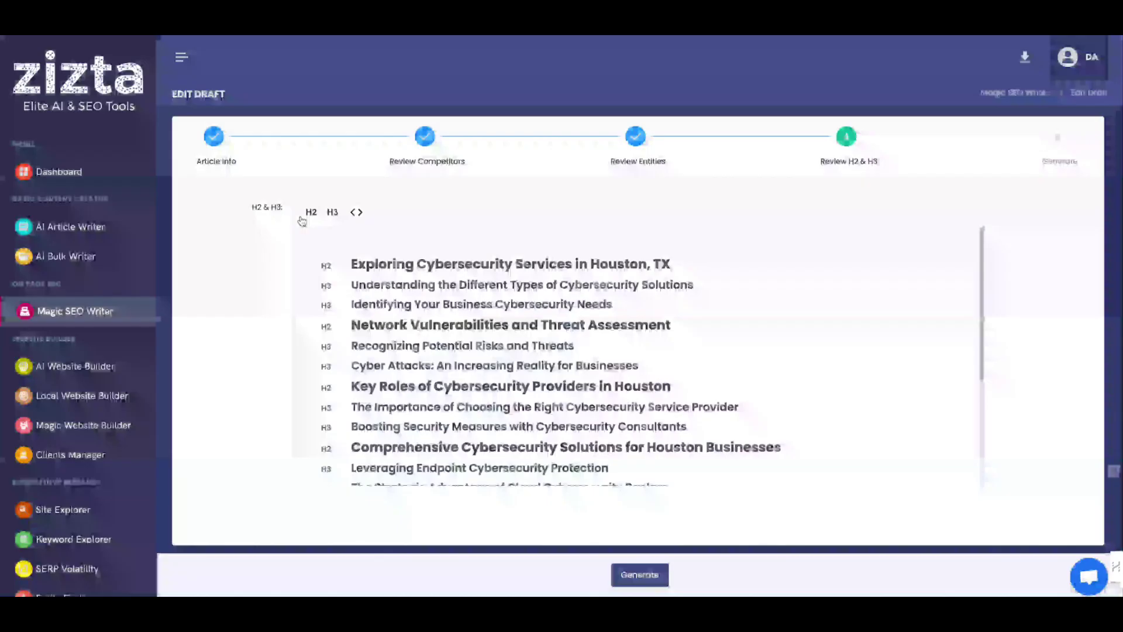
key("alt+Left")
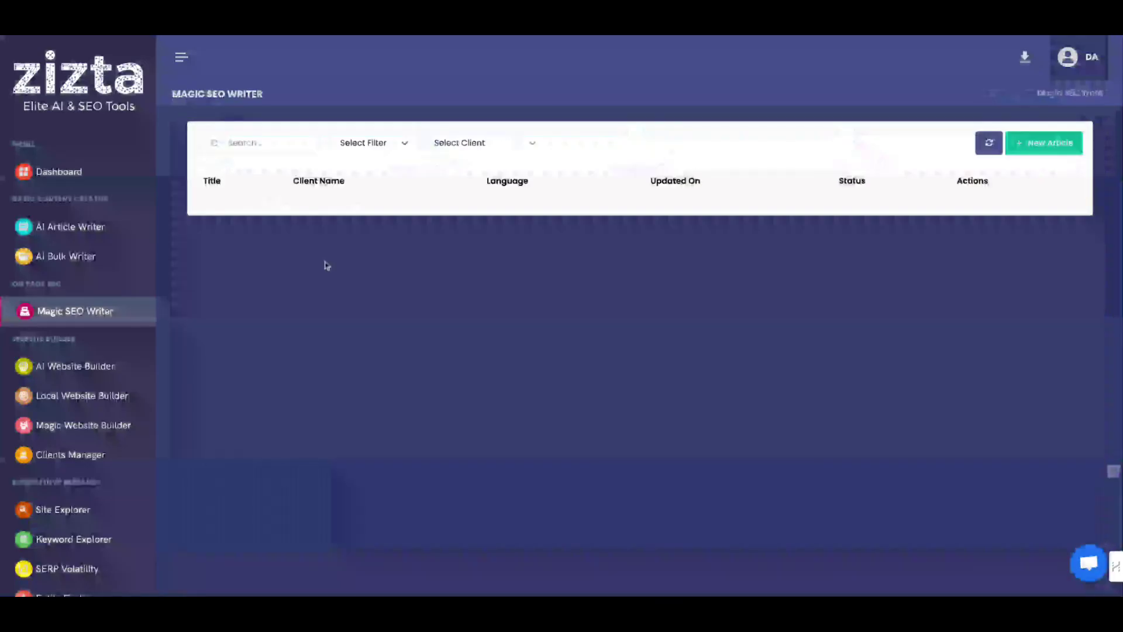
Step: Read the completed small-business cybersecurity article, then open the AI Website Builder
left_click(302, 251)
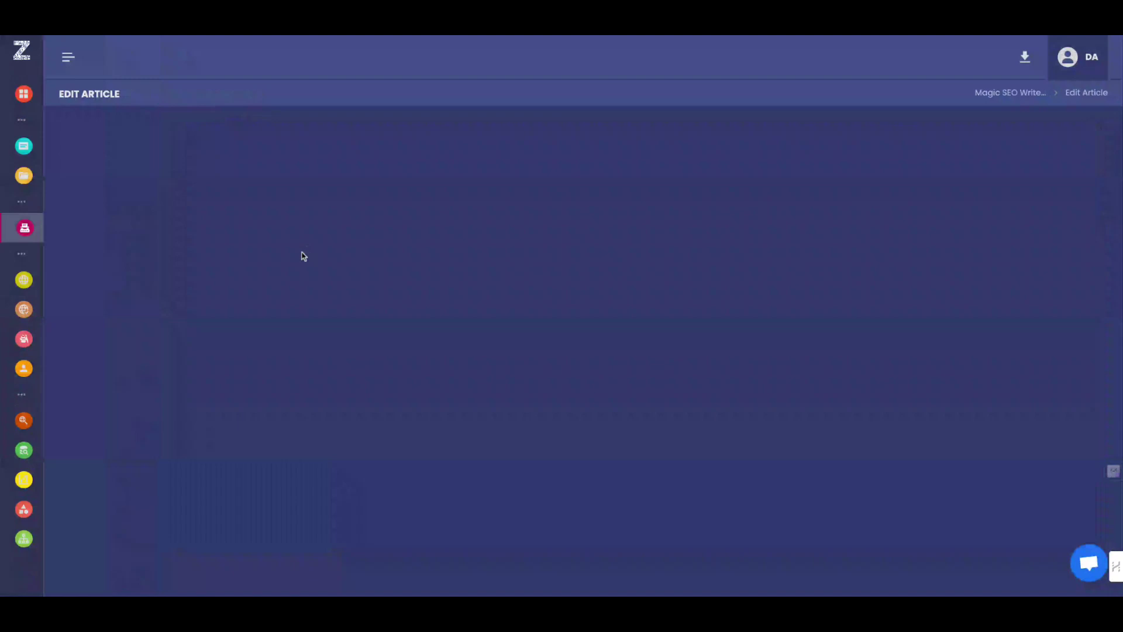
scroll(301, 254, "down", 5)
scroll(448, 350, "down", 3)
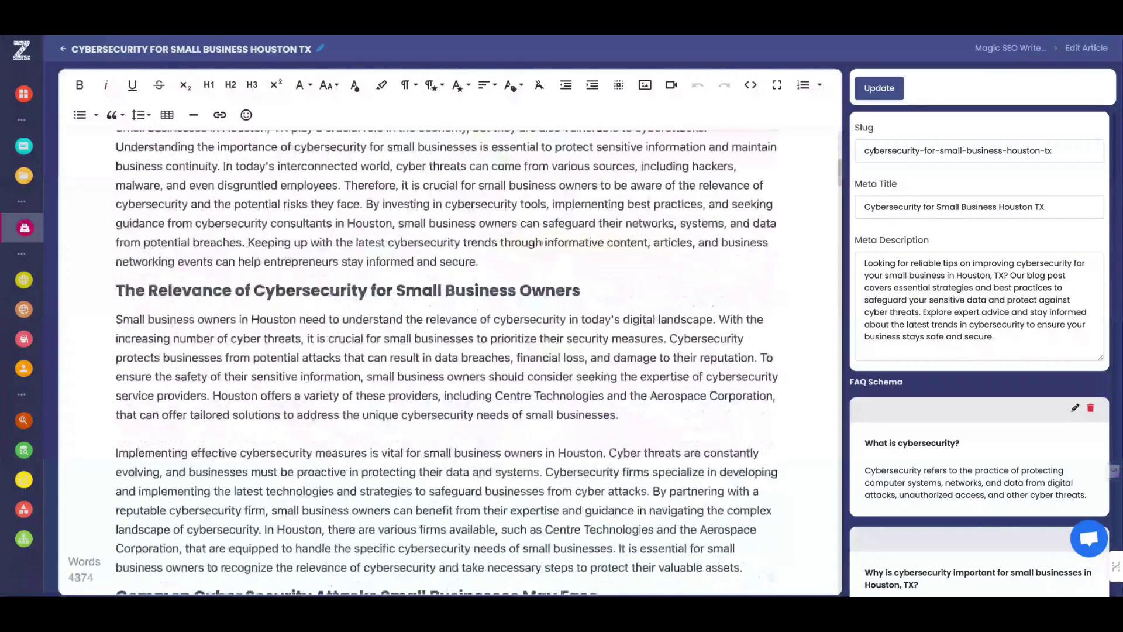
scroll(448, 351, "down", 4)
scroll(448, 351, "down", 5)
scroll(448, 351, "down", 2)
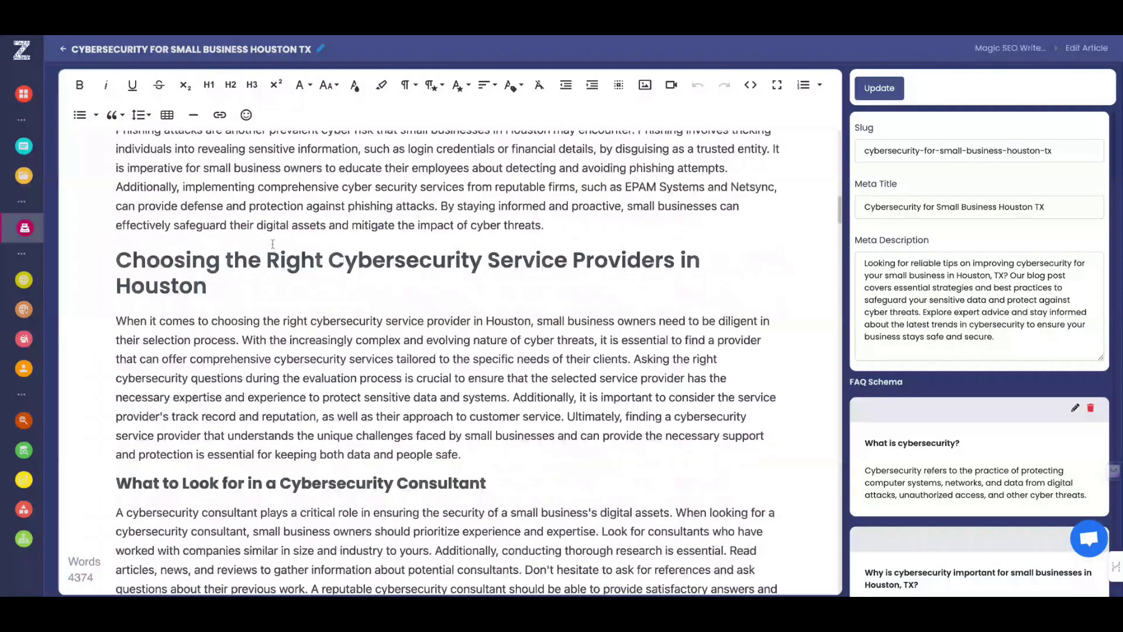
left_click(74, 364)
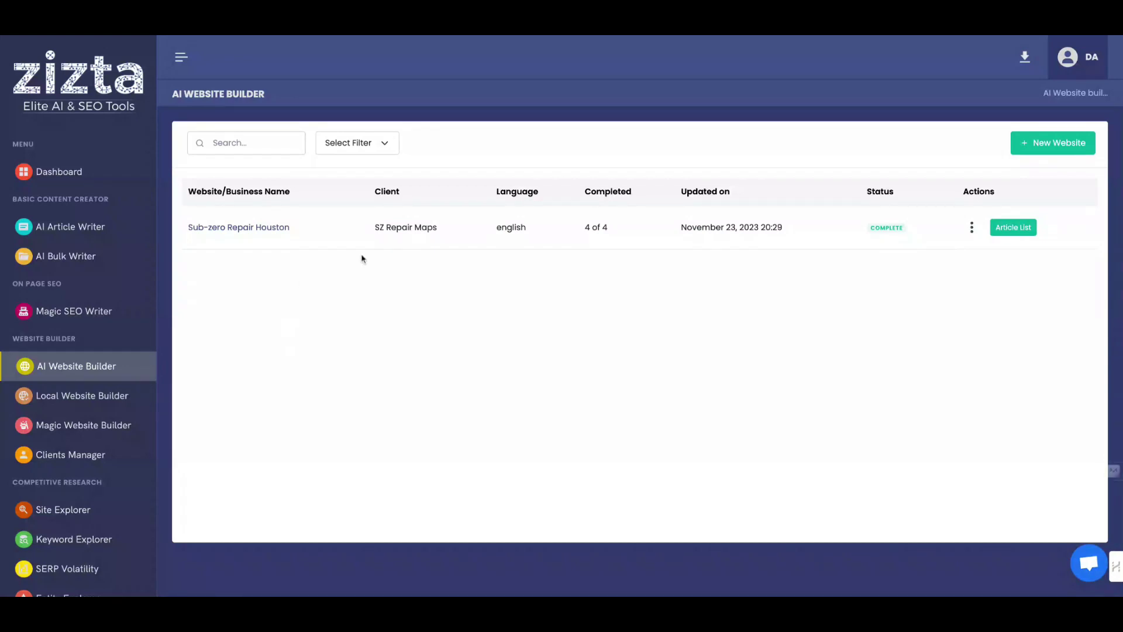
Step: Open a new website form set to Manually Customize Website and review its fields
left_click(1039, 145)
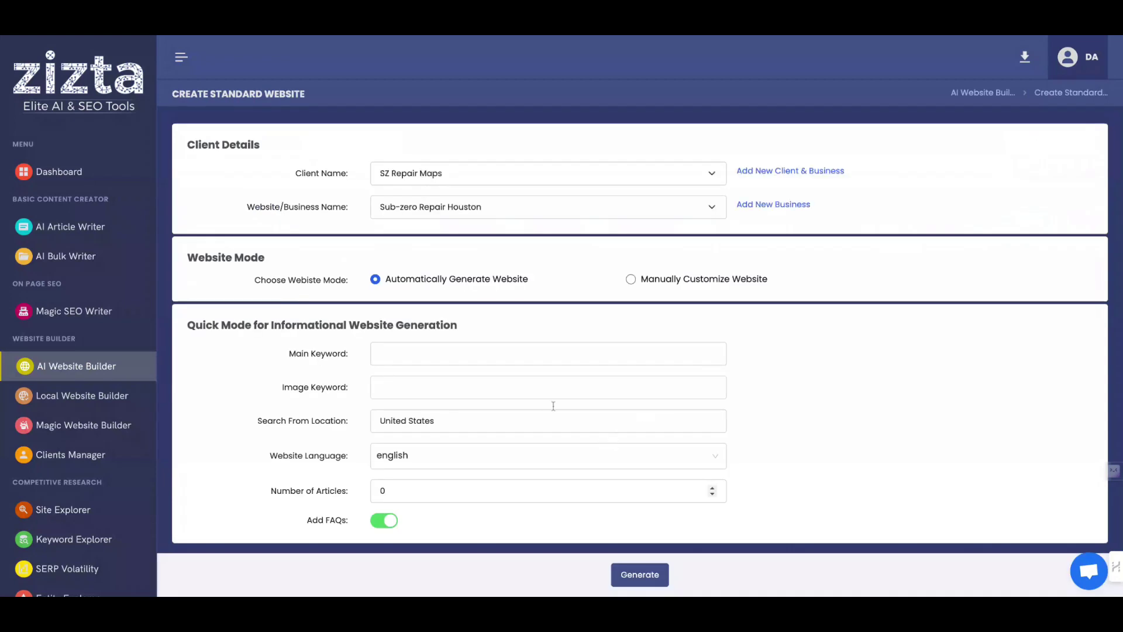
left_click(407, 354)
left_click(674, 285)
scroll(673, 283, "down", 5)
scroll(672, 283, "down", 2)
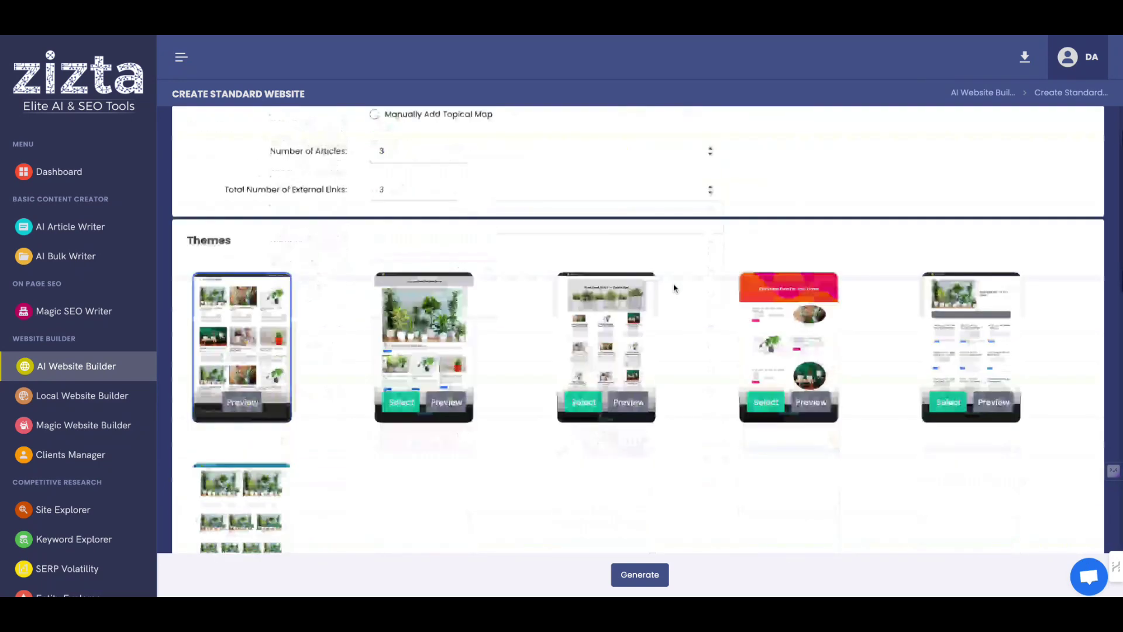
scroll(673, 283, "down", 3)
scroll(672, 283, "up", 4)
scroll(672, 283, "up", 1)
scroll(672, 284, "down", 7)
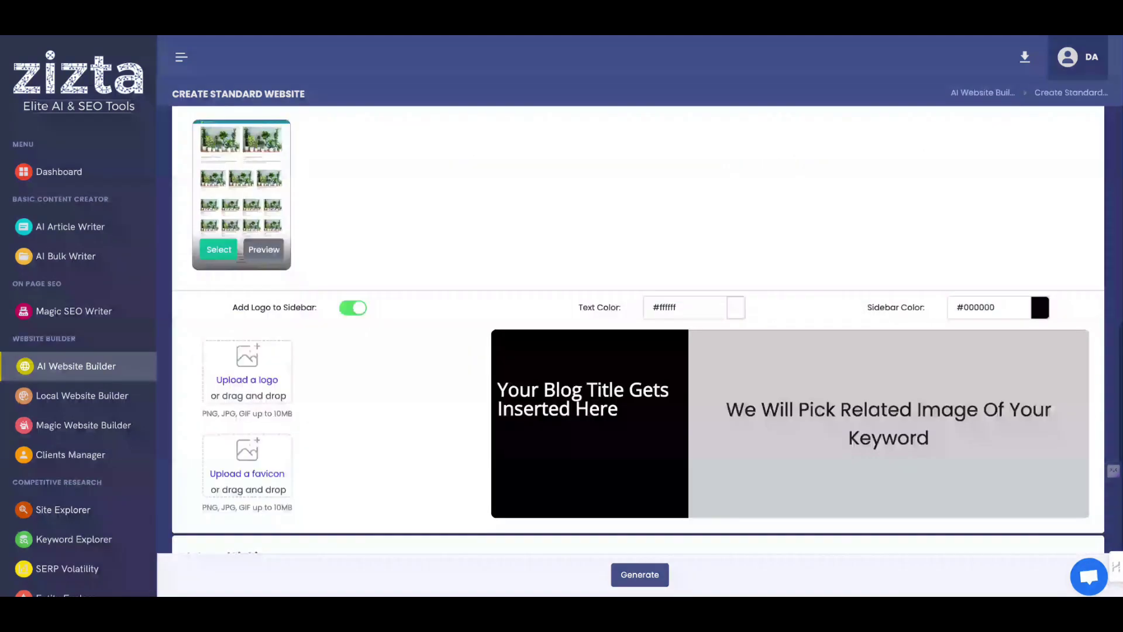
scroll(673, 283, "down", 4)
scroll(672, 283, "down", 4)
scroll(423, 276, "up", 1)
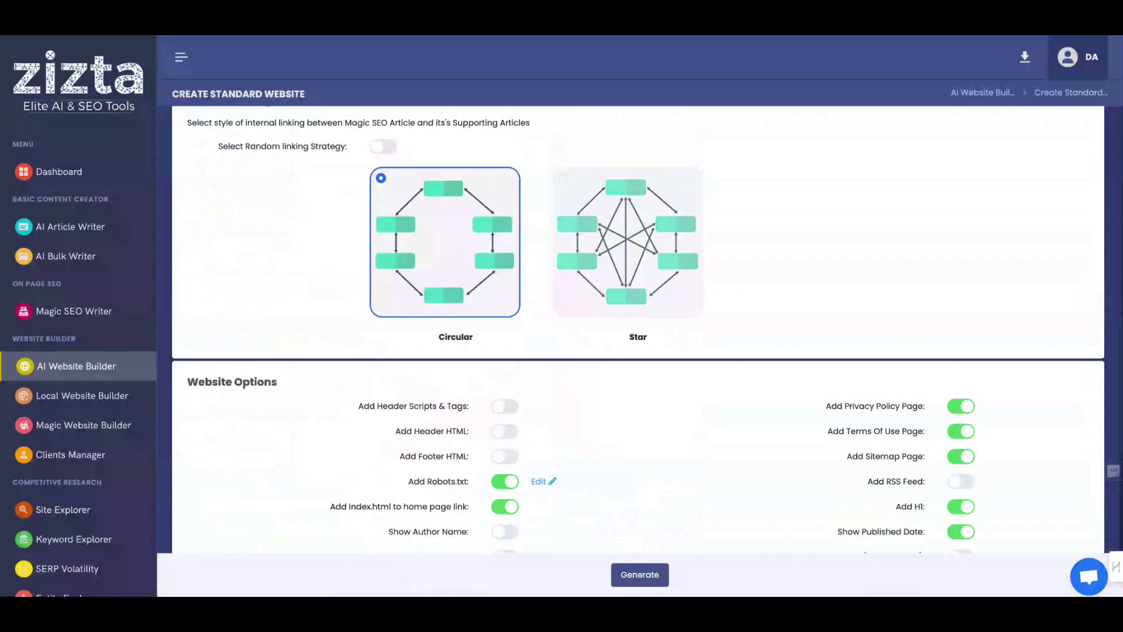
scroll(422, 276, "up", 1)
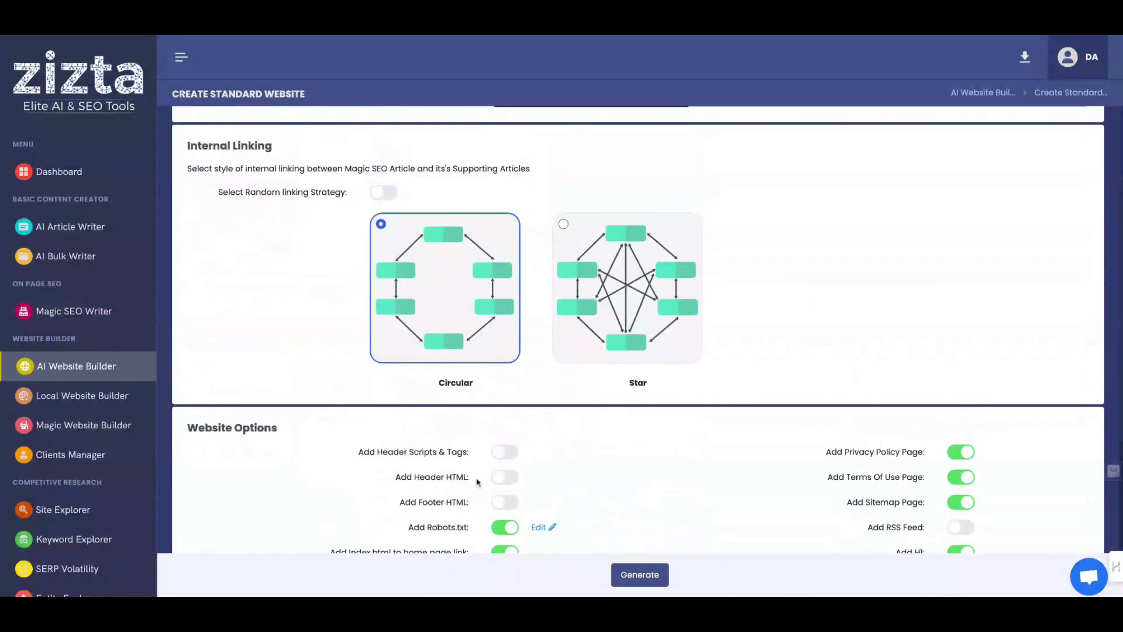
scroll(480, 486, "up", 1)
scroll(477, 482, "up", 7)
scroll(476, 481, "up", 5)
scroll(476, 481, "up", 10)
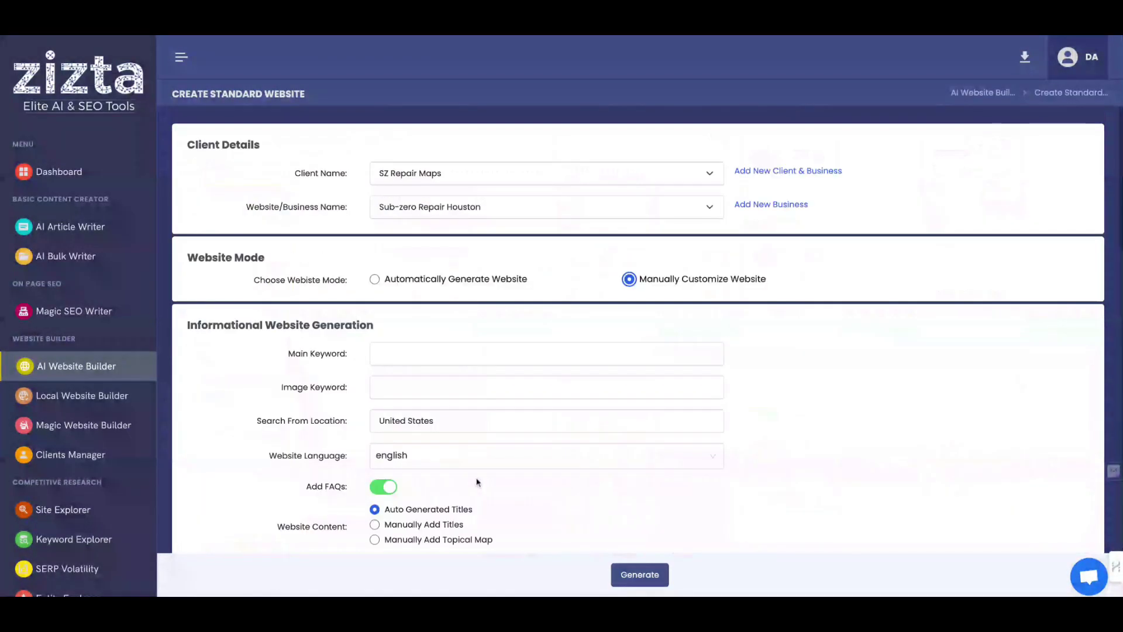
Step: Back in the website list, show the Sub-zero Repair Houston site's actions menu
left_click(81, 367)
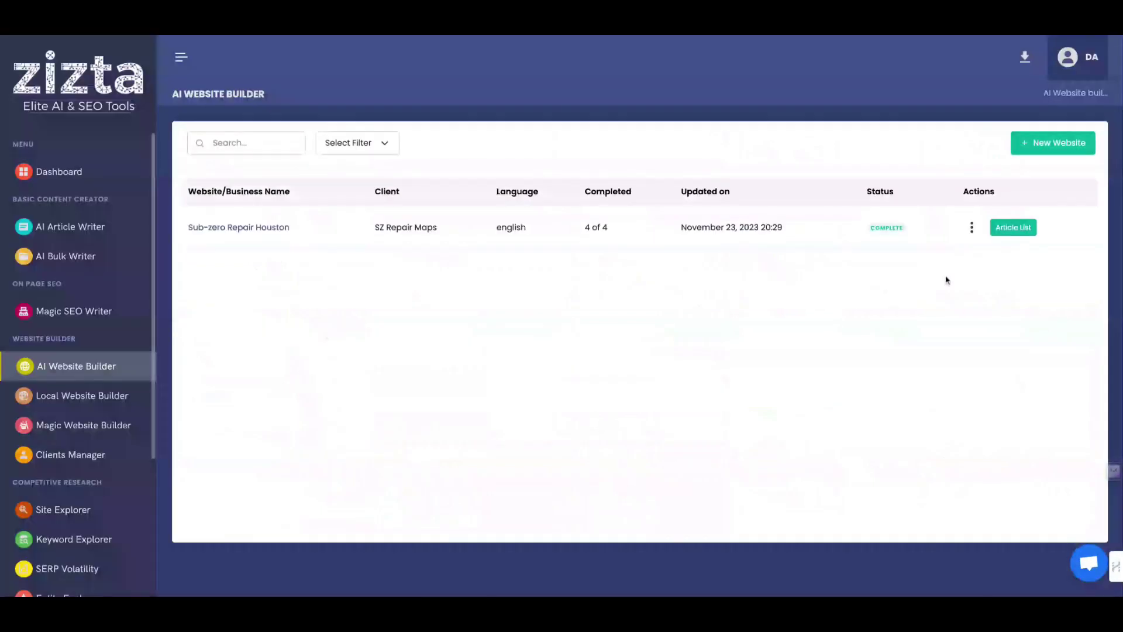
left_click(972, 228)
left_click(972, 227)
left_click(888, 349)
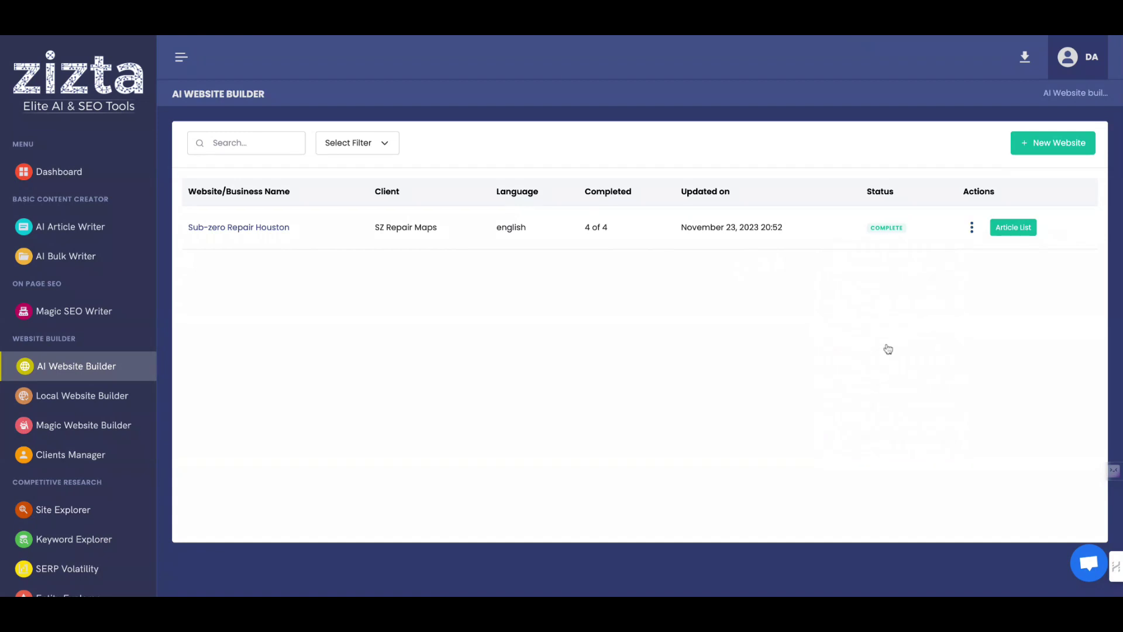
left_click(971, 227)
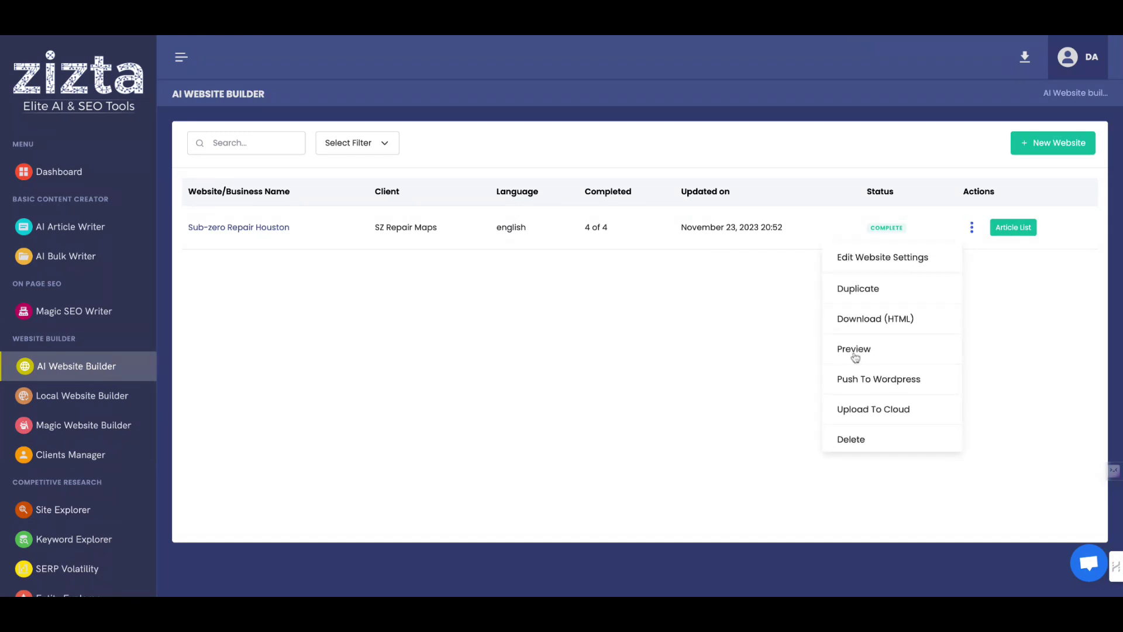
left_click(849, 358)
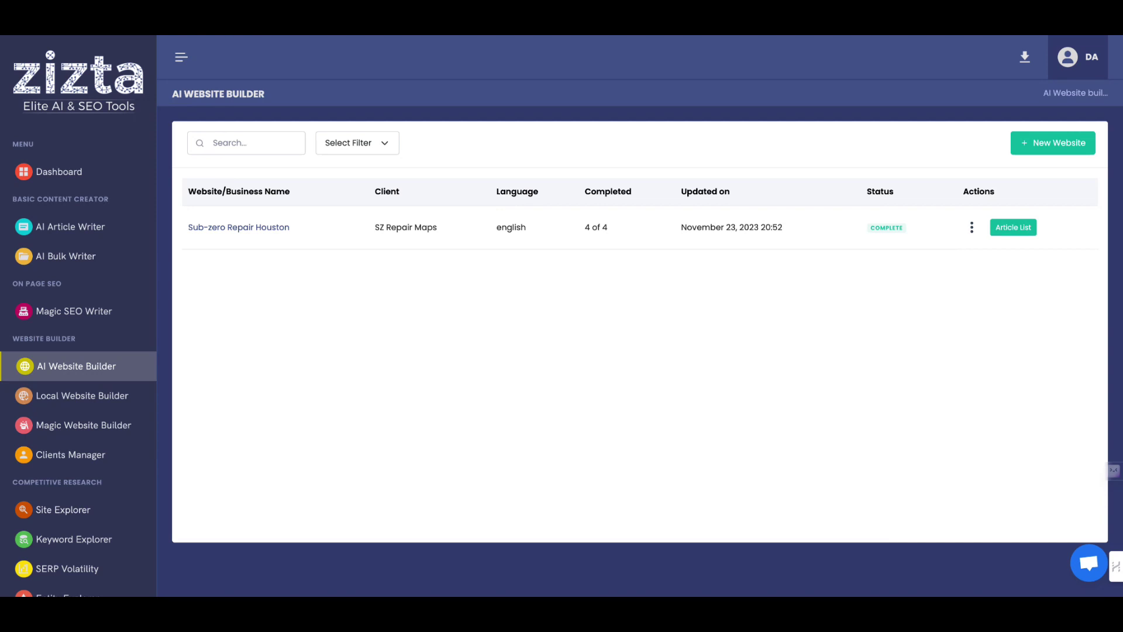
left_click(972, 228)
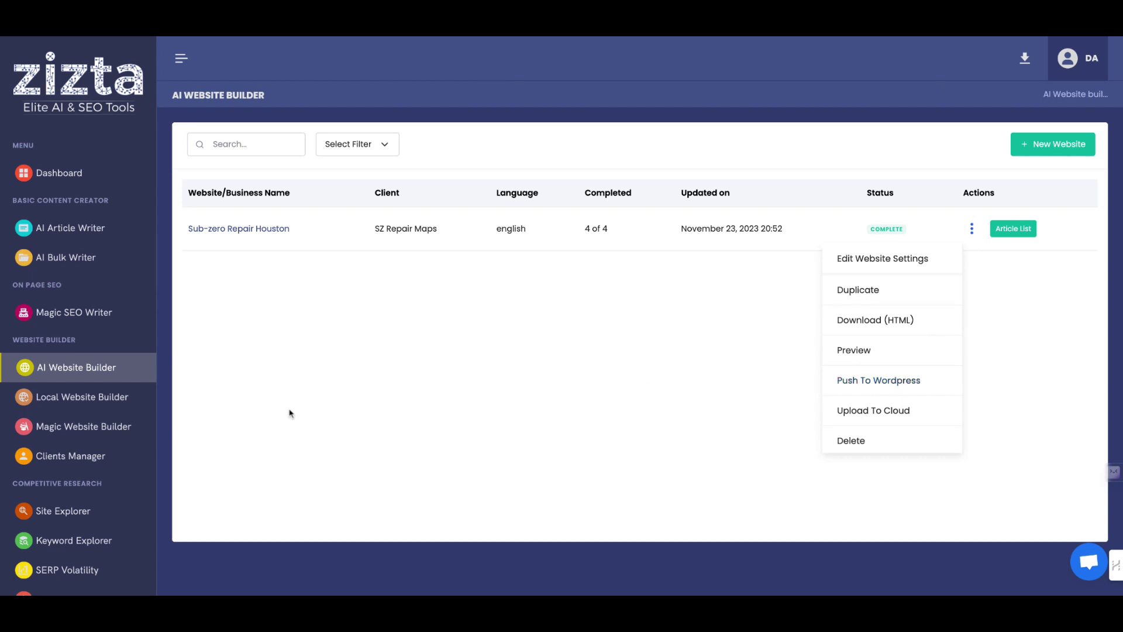
Step: In Local Website Builder, view the New Website form and the Agency Intelligence site's actions
left_click(120, 396)
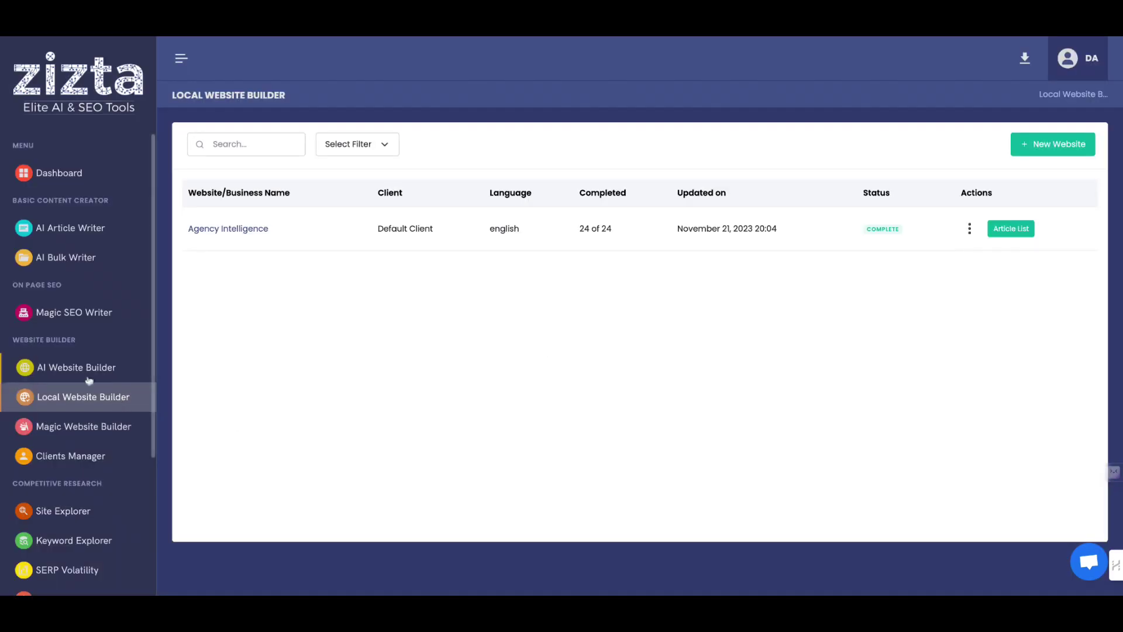
left_click(1044, 146)
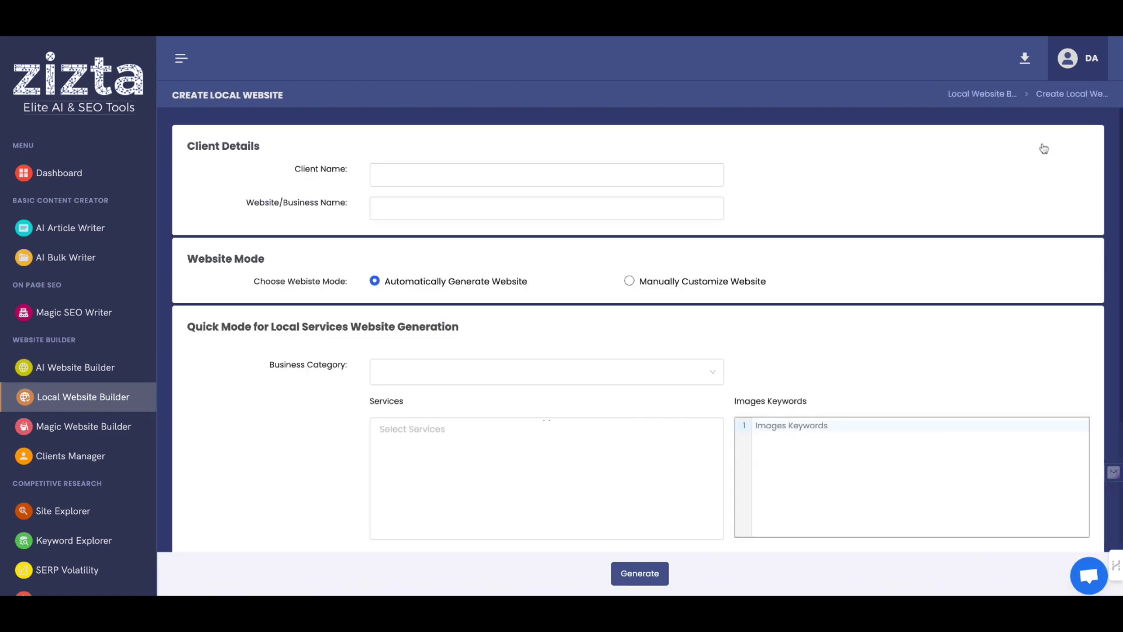
scroll(597, 369, "down", 5)
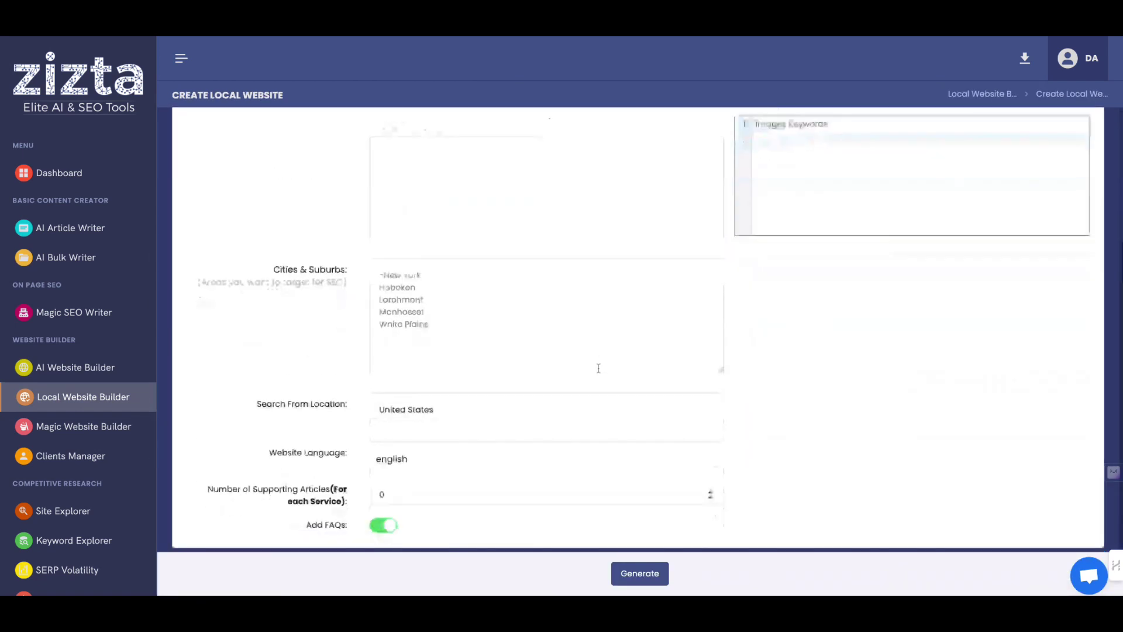
scroll(637, 327, "up", 5)
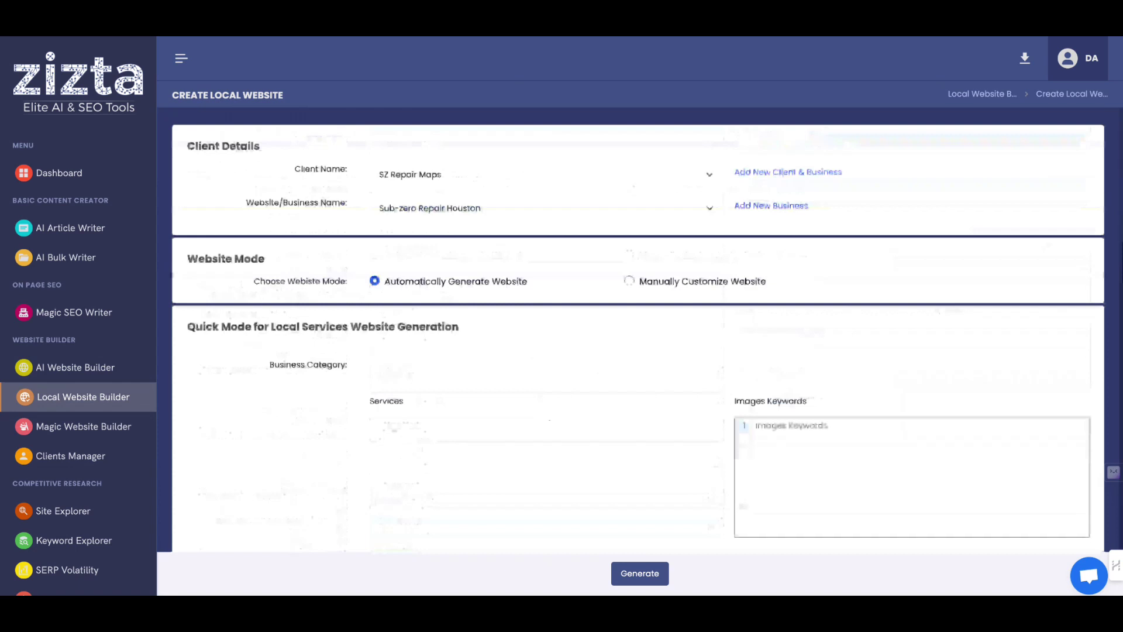
scroll(637, 327, "down", 5)
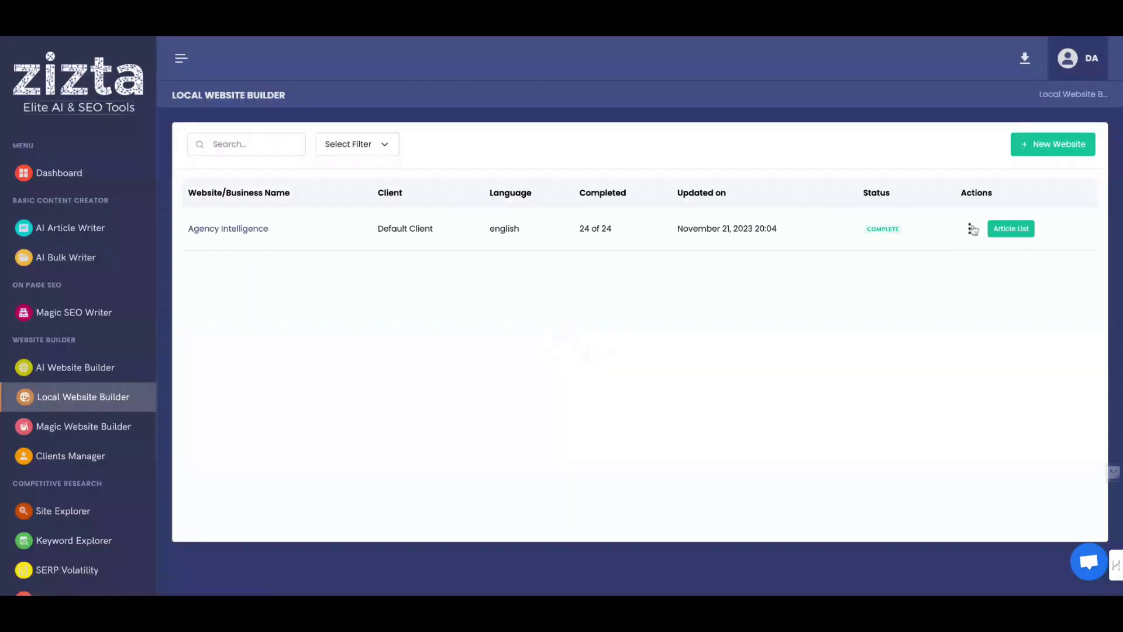
left_click(971, 229)
Step: Start a Magic Website Builder project for Sub-zero Repair Houston, set to Manually Customize Website
left_click(69, 428)
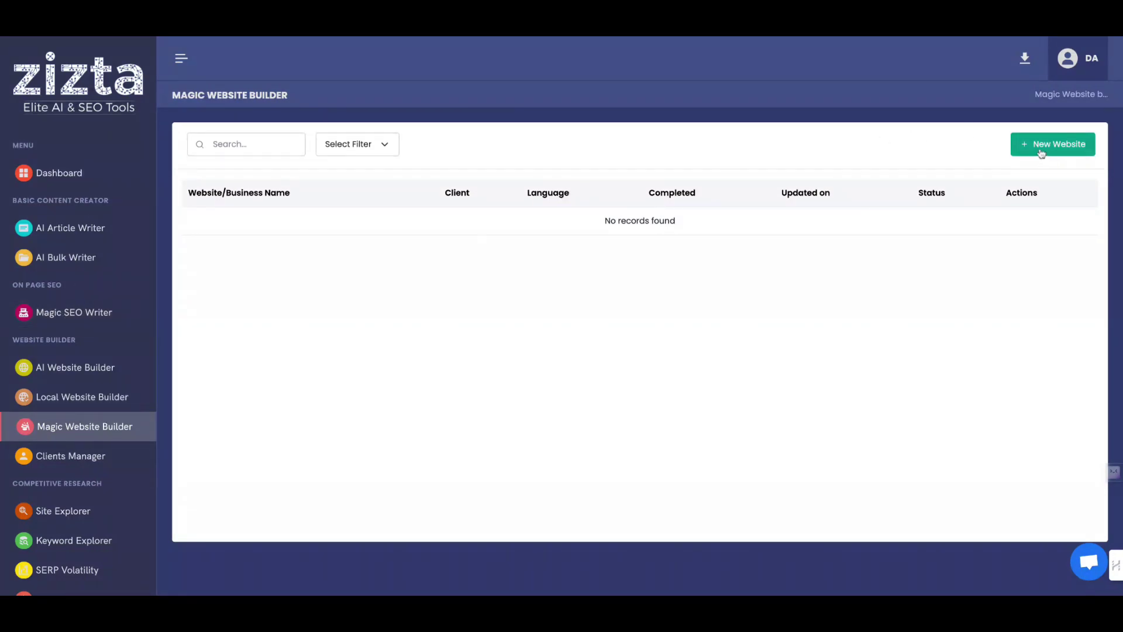
left_click(1041, 154)
scroll(570, 408, "down", 2)
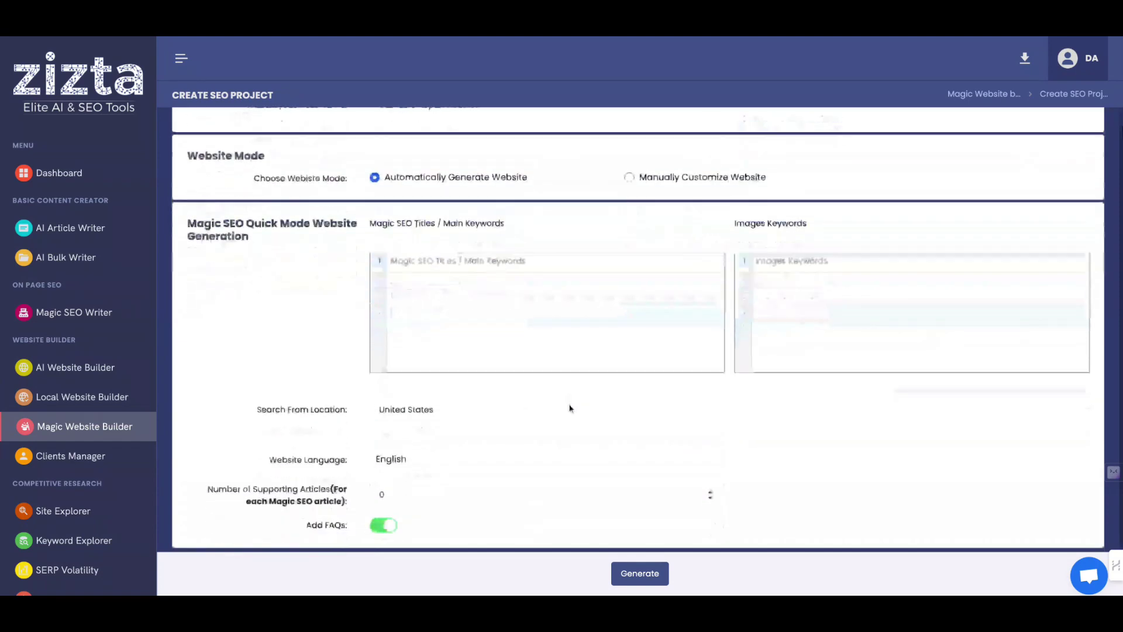
left_click(629, 177)
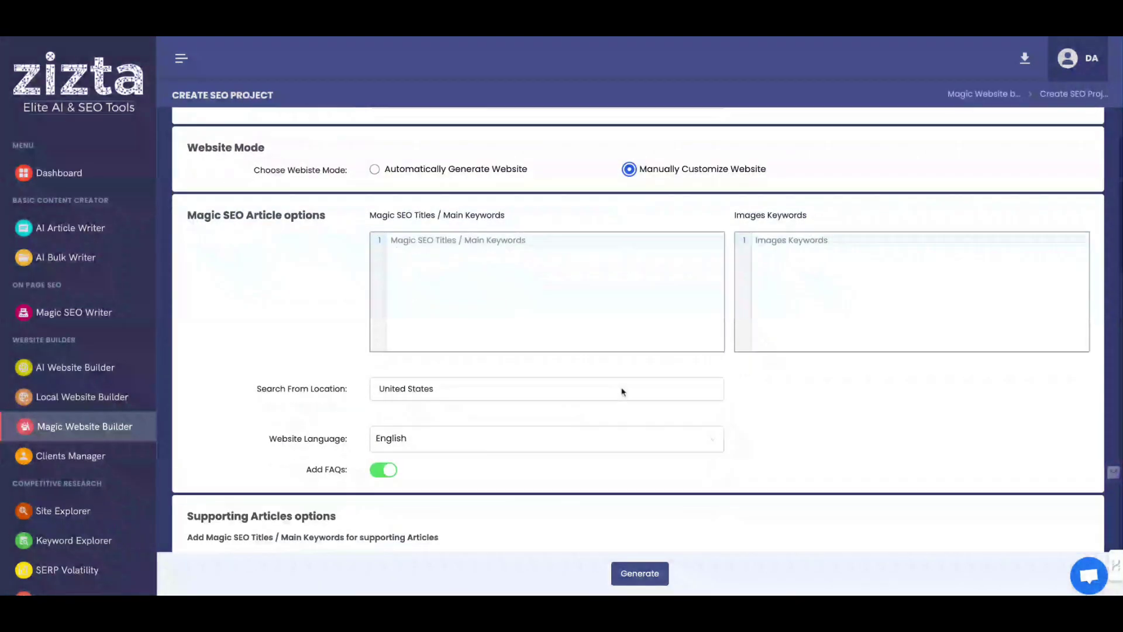
scroll(623, 392, "down", 4)
scroll(623, 392, "down", 5)
scroll(623, 391, "down", 5)
scroll(623, 392, "down", 1)
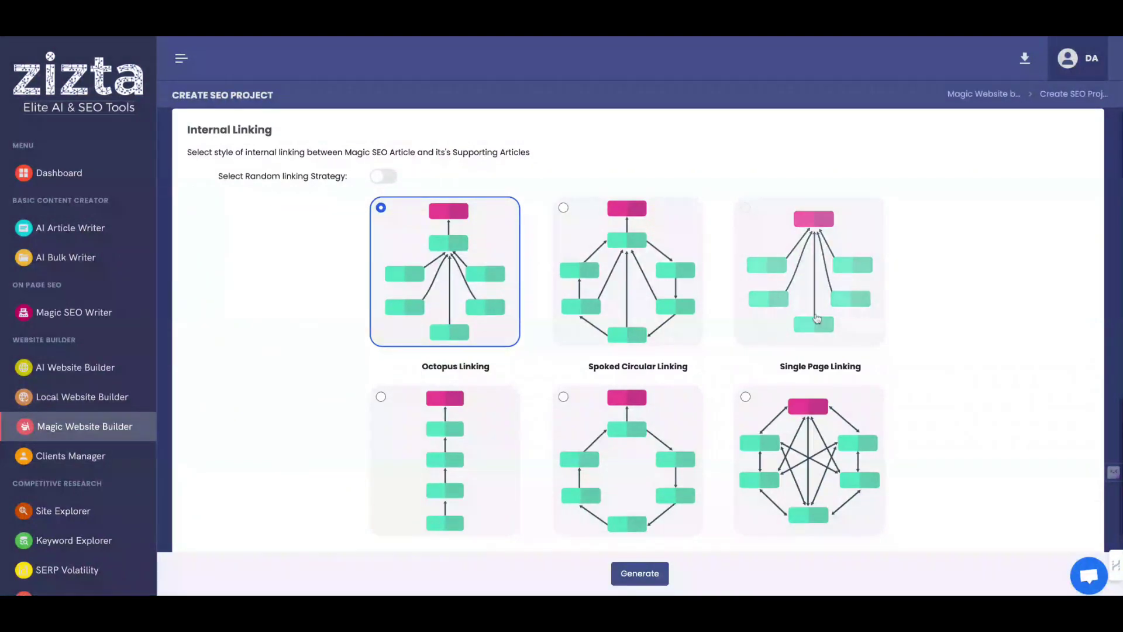
scroll(526, 374, "down", 1)
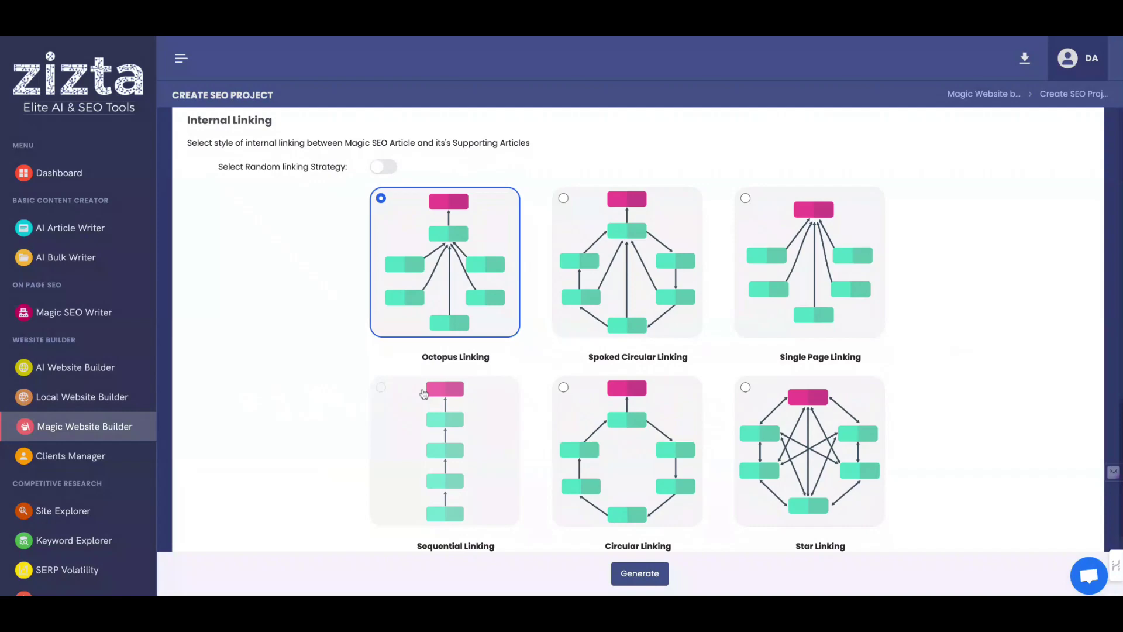
scroll(424, 393, "up", 5)
scroll(423, 394, "up", 5)
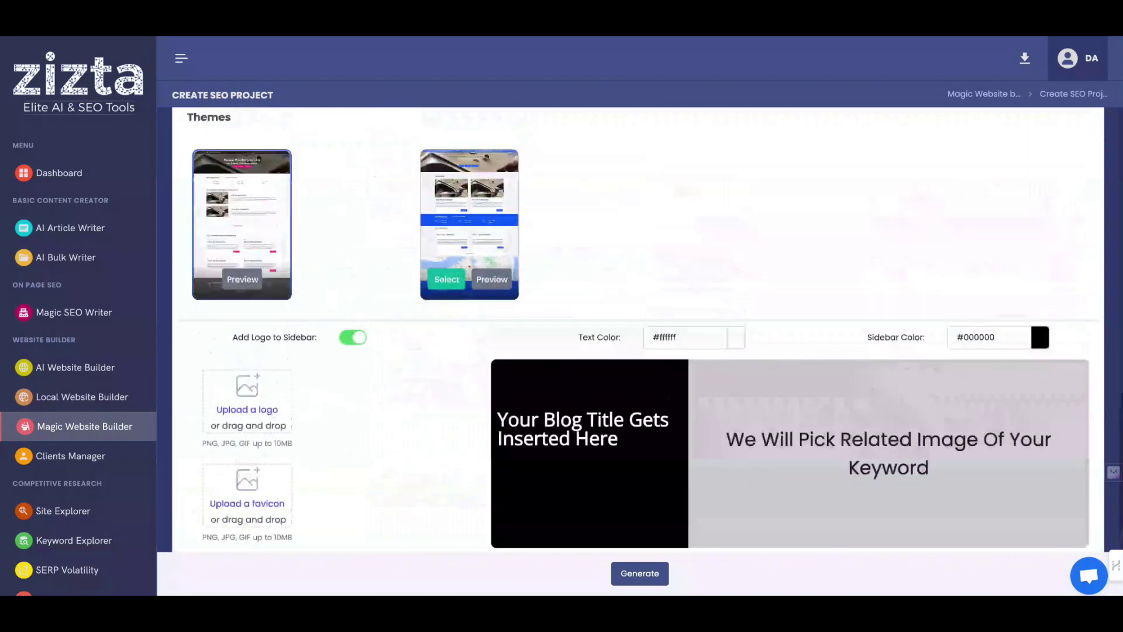
scroll(424, 394, "up", 3)
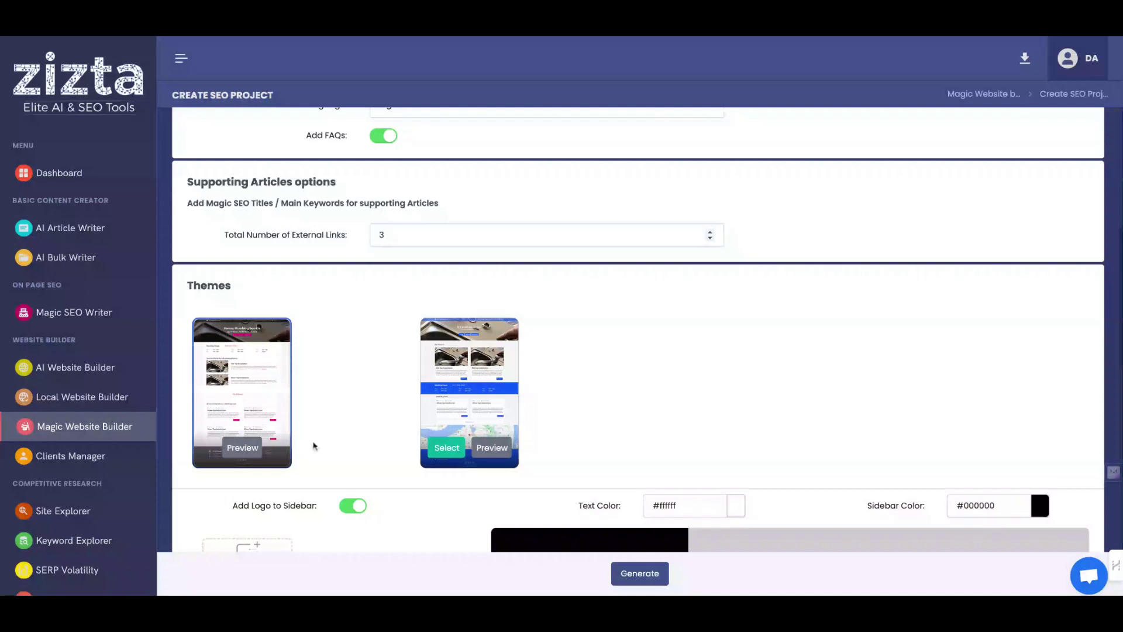
scroll(319, 465, "up", 10)
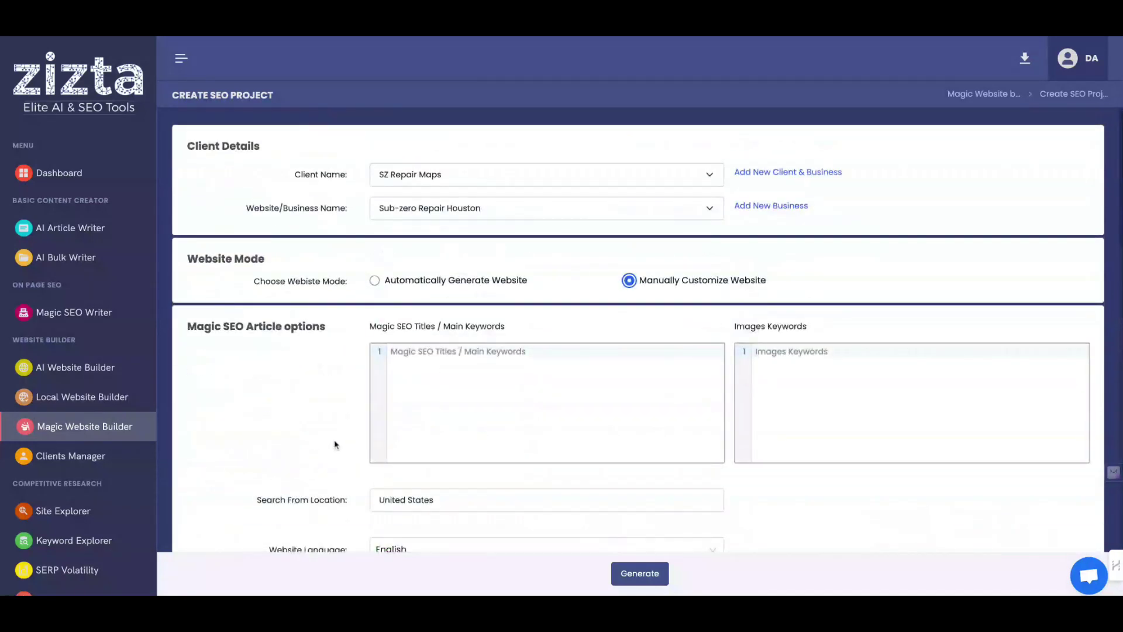
Step: In Clients Manager, cancel Add New Client and view SZ Repair Maps' businesses before returning
left_click(89, 463)
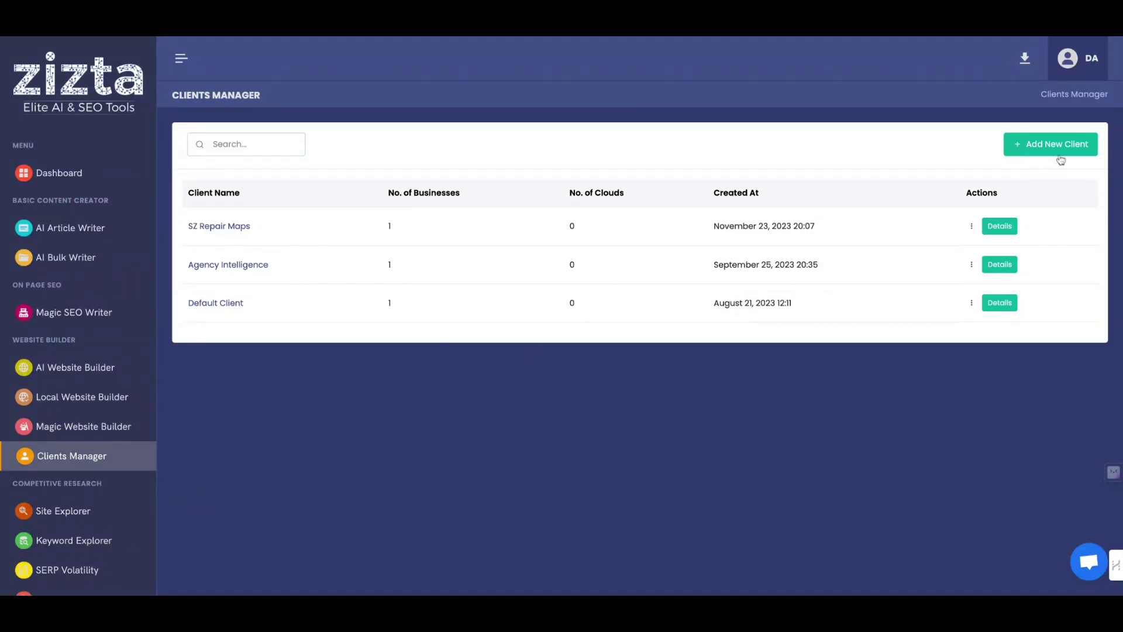
left_click(1060, 155)
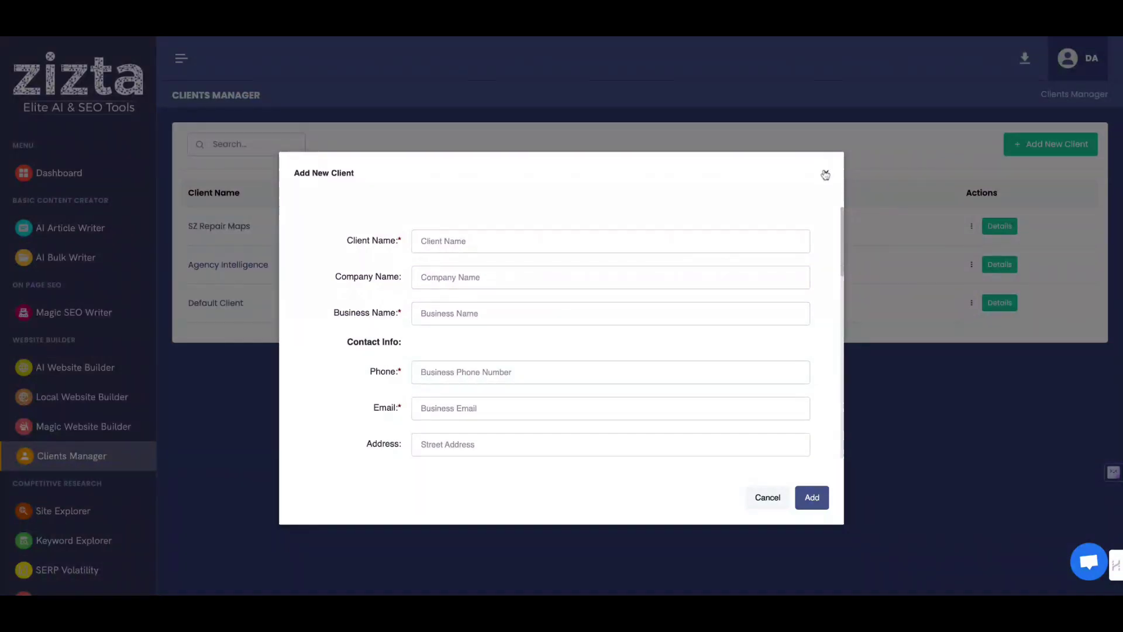
left_click(826, 173)
scroll(106, 322, "down", 4)
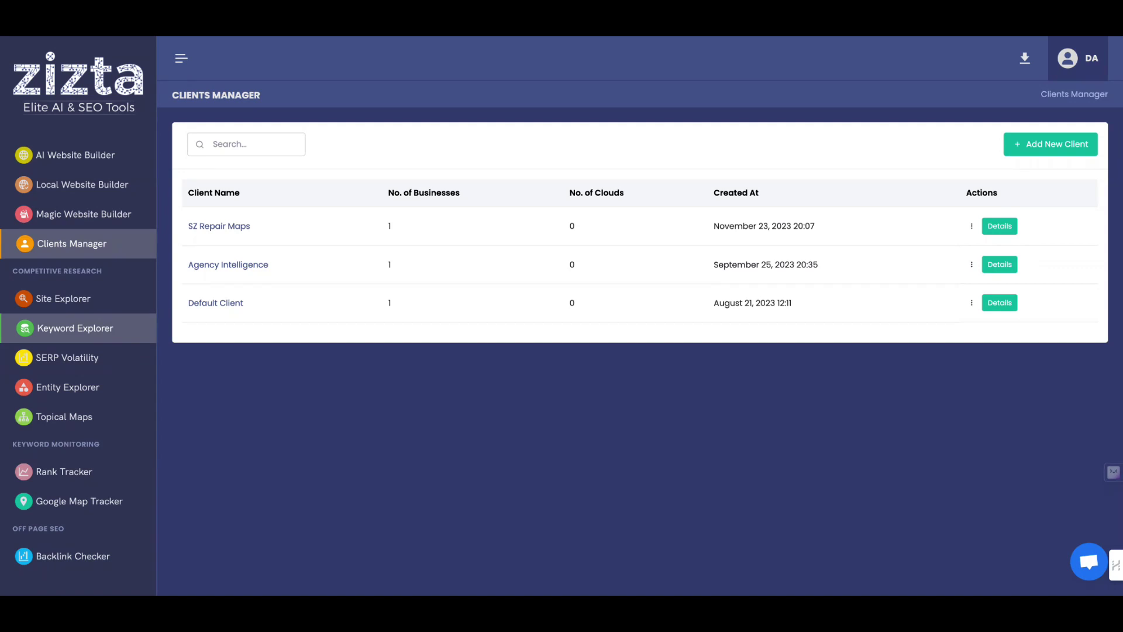
left_click(990, 228)
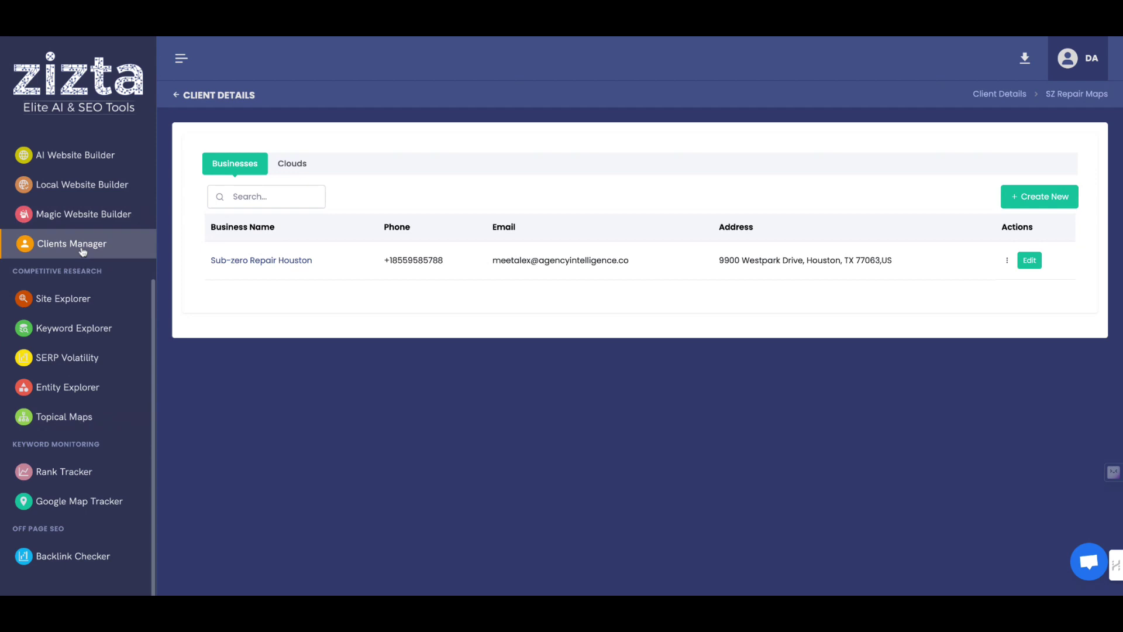
left_click(82, 250)
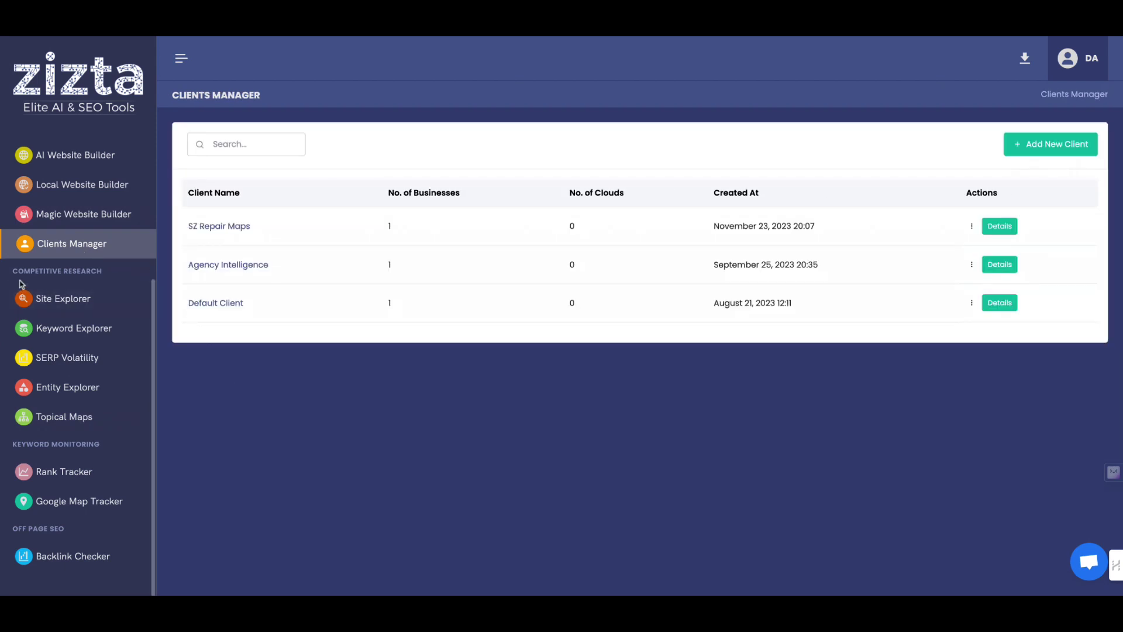
Step: Go to Site Explorer and dismiss the Create New report form without generating
left_click(29, 295)
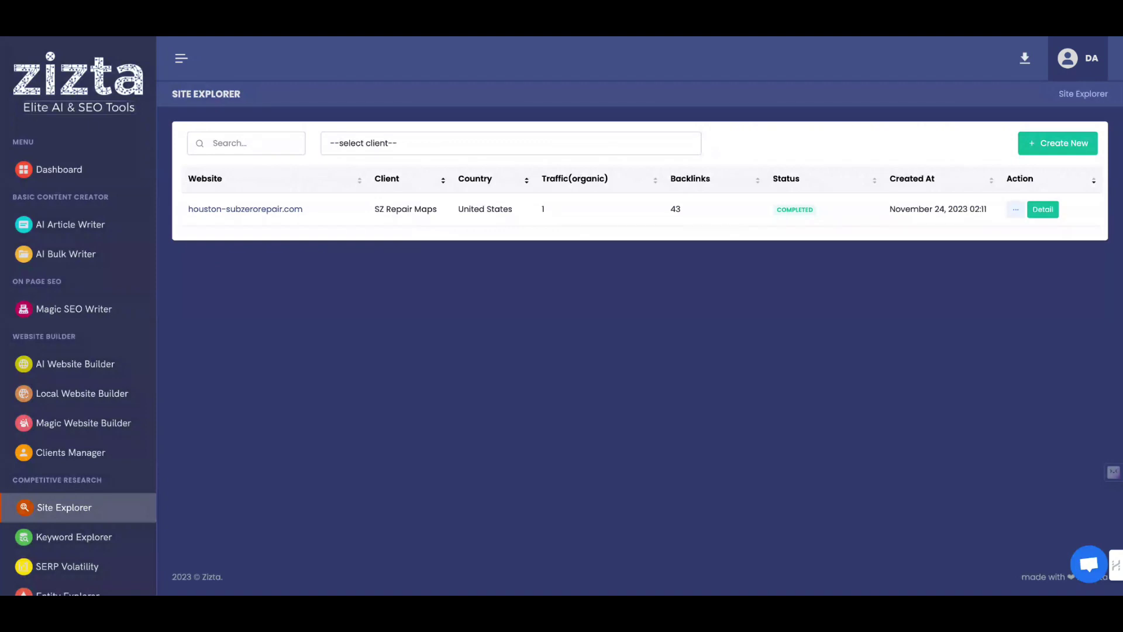
left_click(1044, 153)
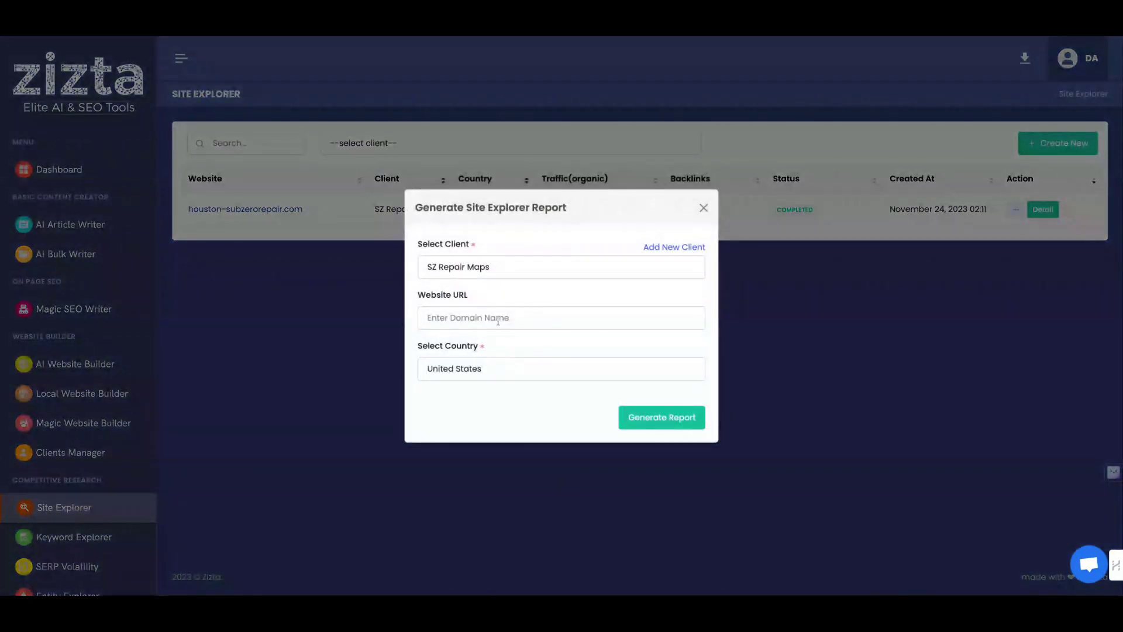
left_click(263, 323)
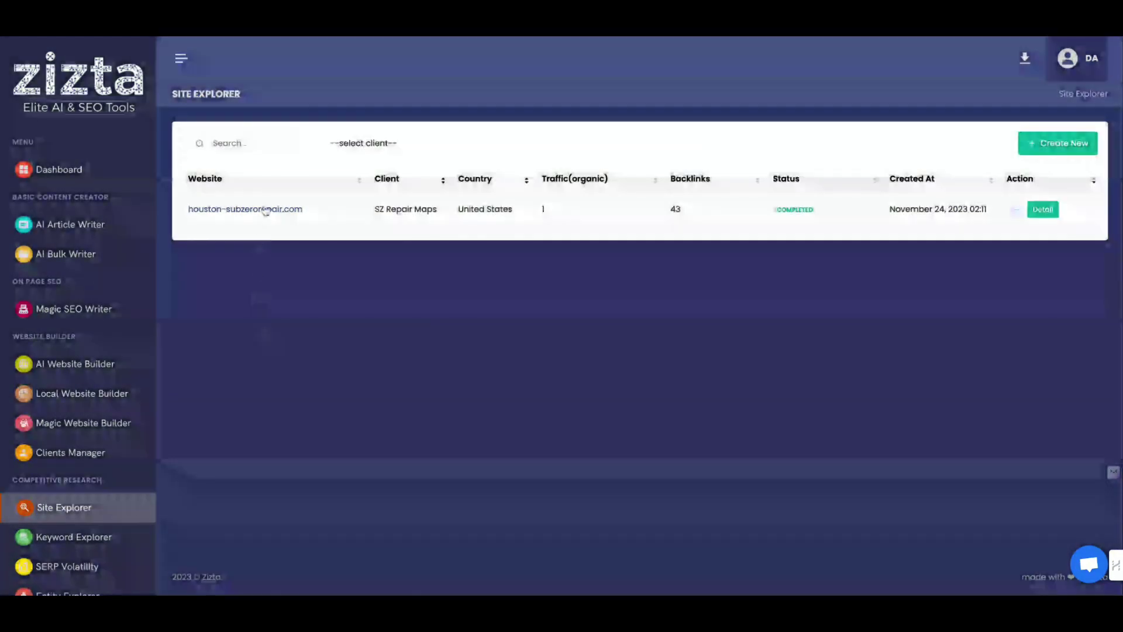
Step: Review the houston-subzerorepair.com report: 4 organic keywords, 13 backlinks, charts and top keywords
left_click(264, 210)
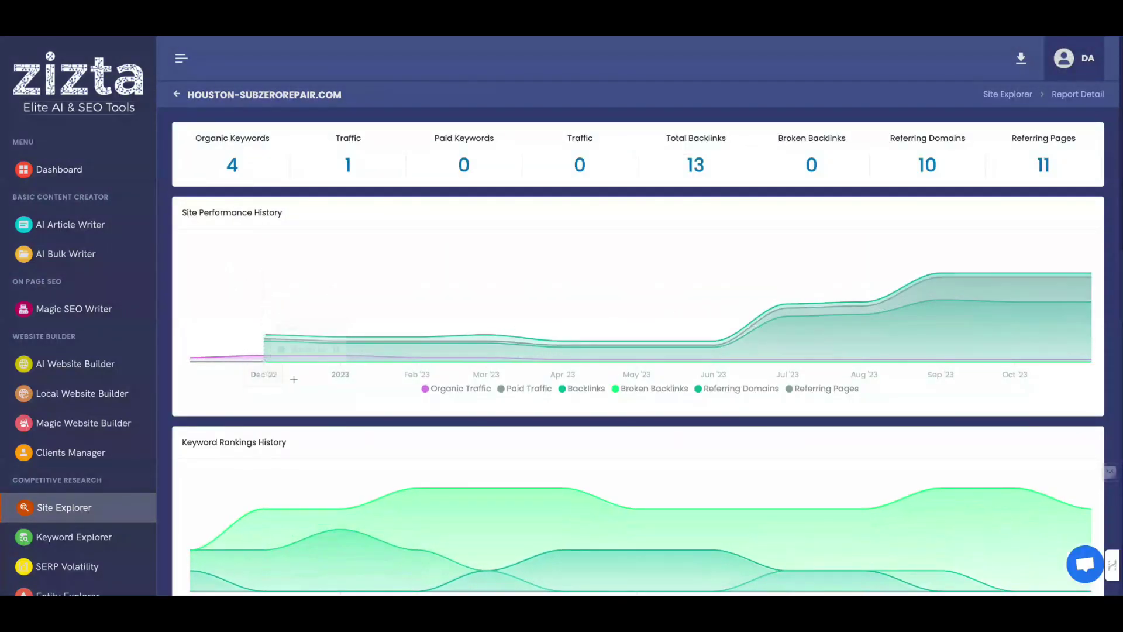
scroll(294, 379, "down", 1)
scroll(293, 379, "down", 2)
scroll(294, 379, "down", 2)
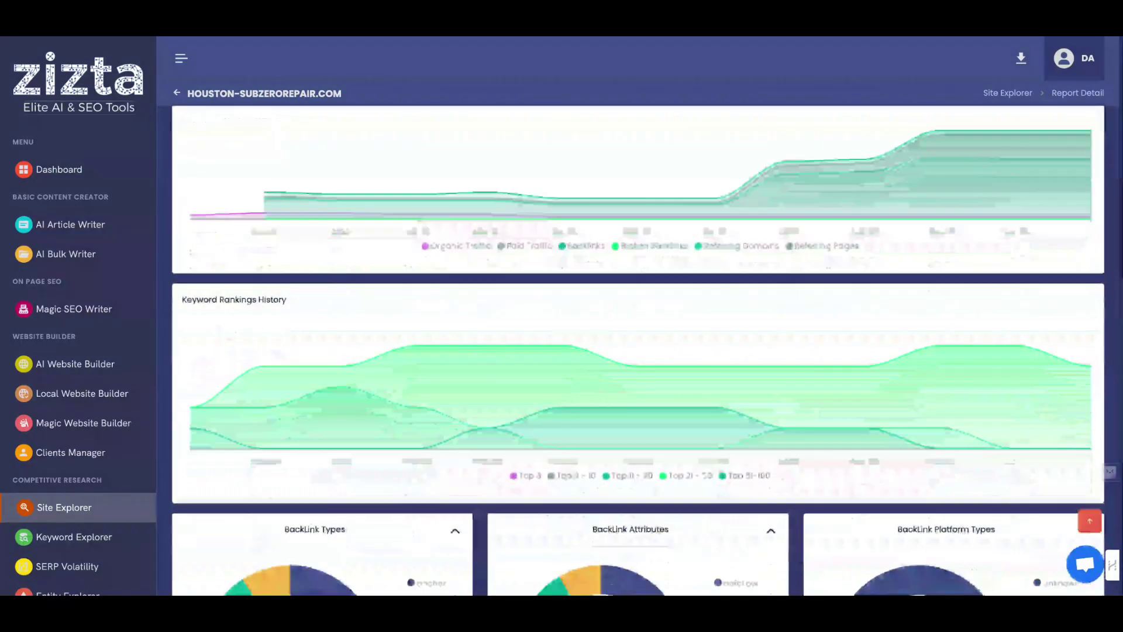
scroll(293, 379, "down", 1)
scroll(294, 379, "down", 2)
scroll(293, 379, "down", 5)
scroll(413, 410, "down", 4)
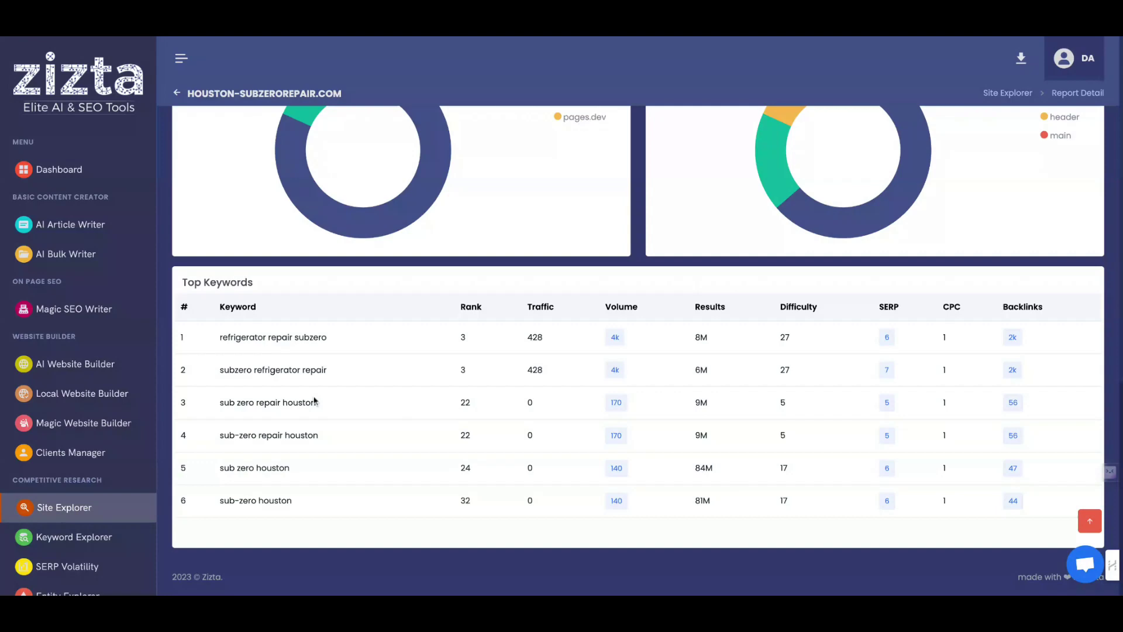
scroll(317, 534, "up", 1)
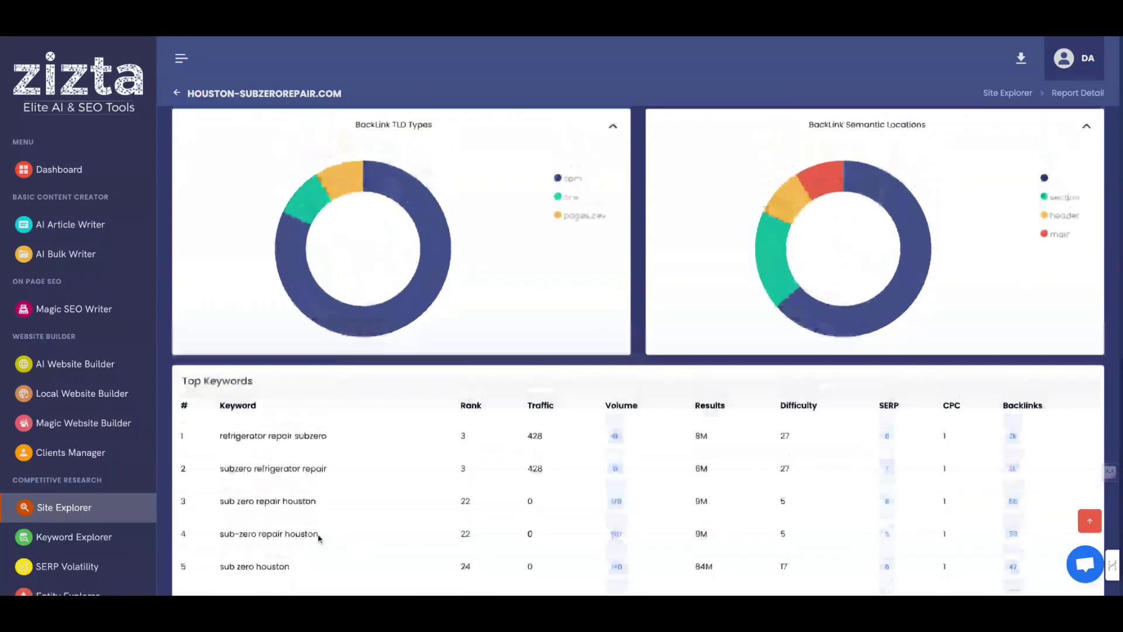
scroll(317, 533, "up", 3)
scroll(318, 533, "up", 5)
scroll(317, 533, "up", 2)
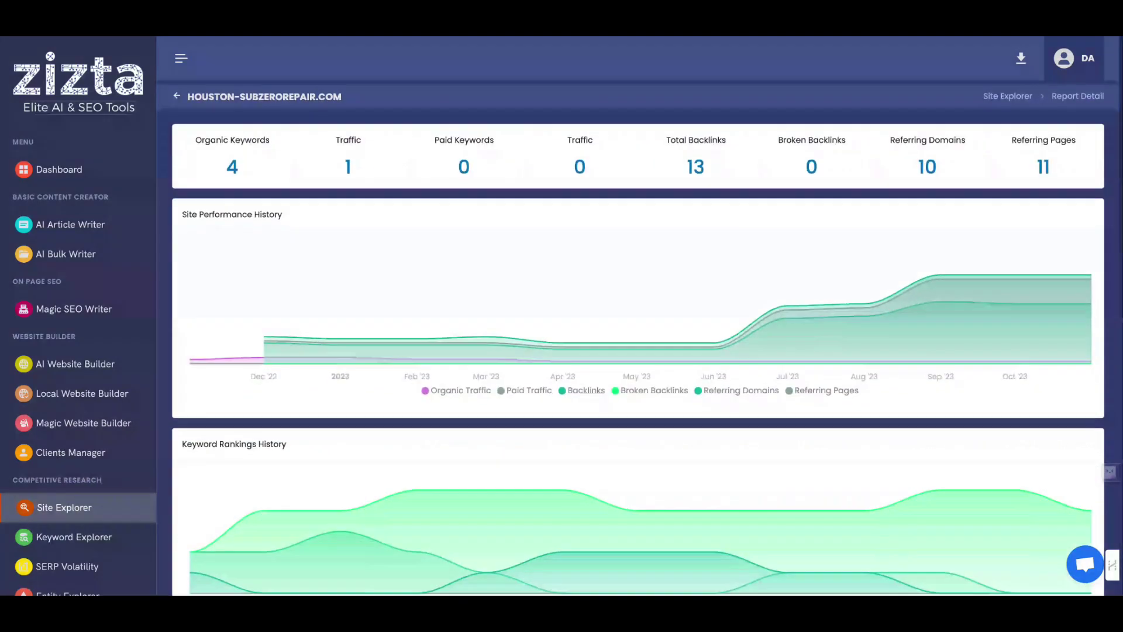
left_click(76, 534)
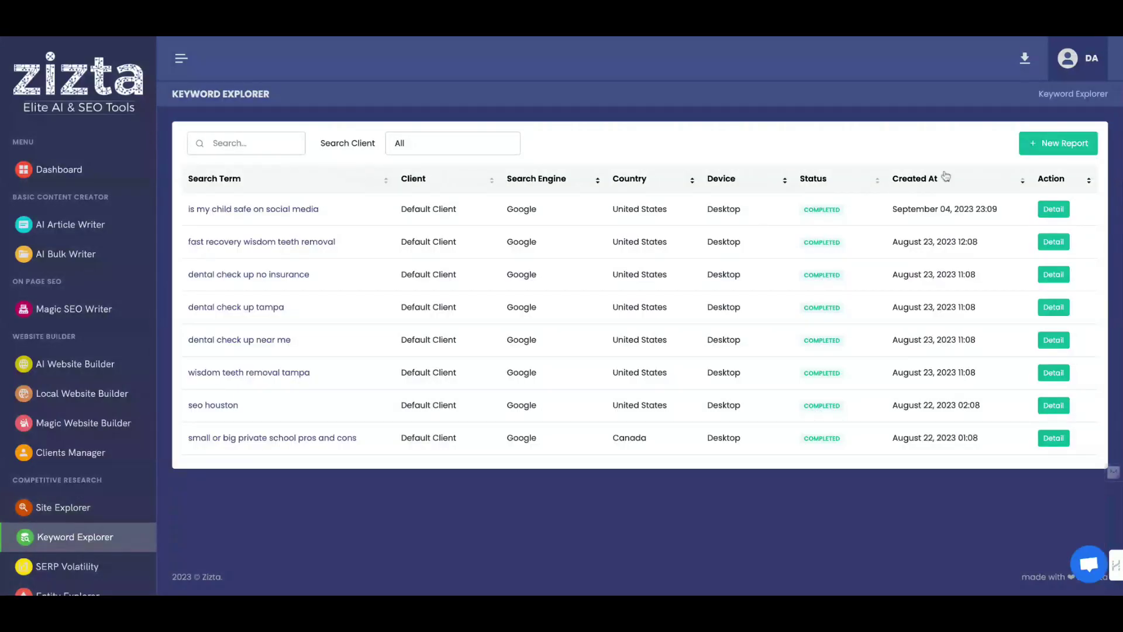
left_click(1058, 143)
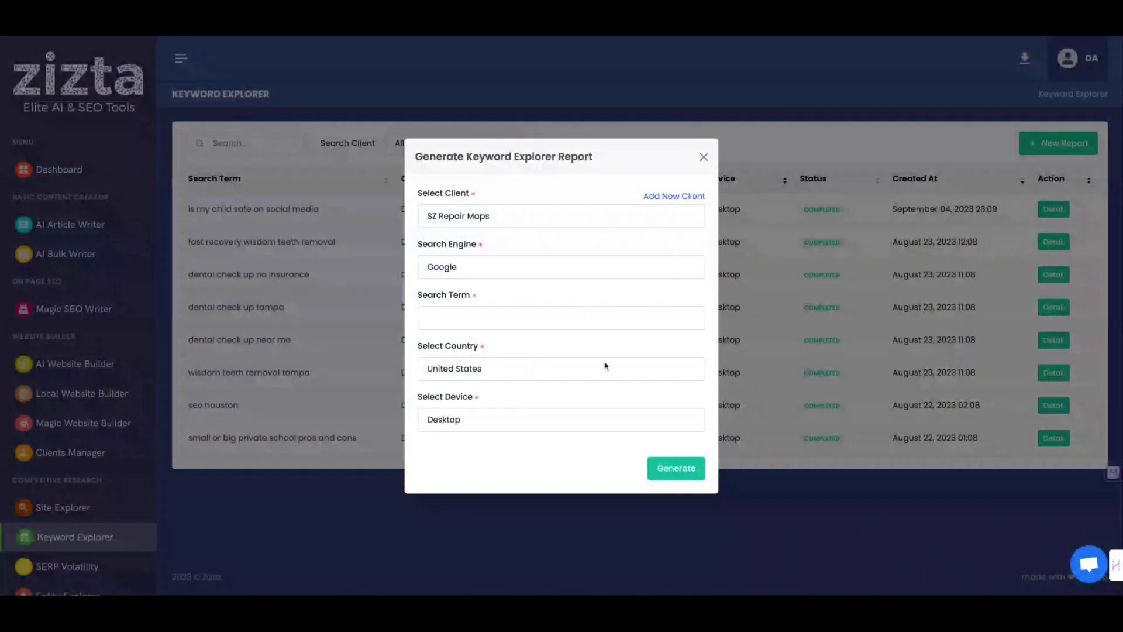
left_click(294, 320)
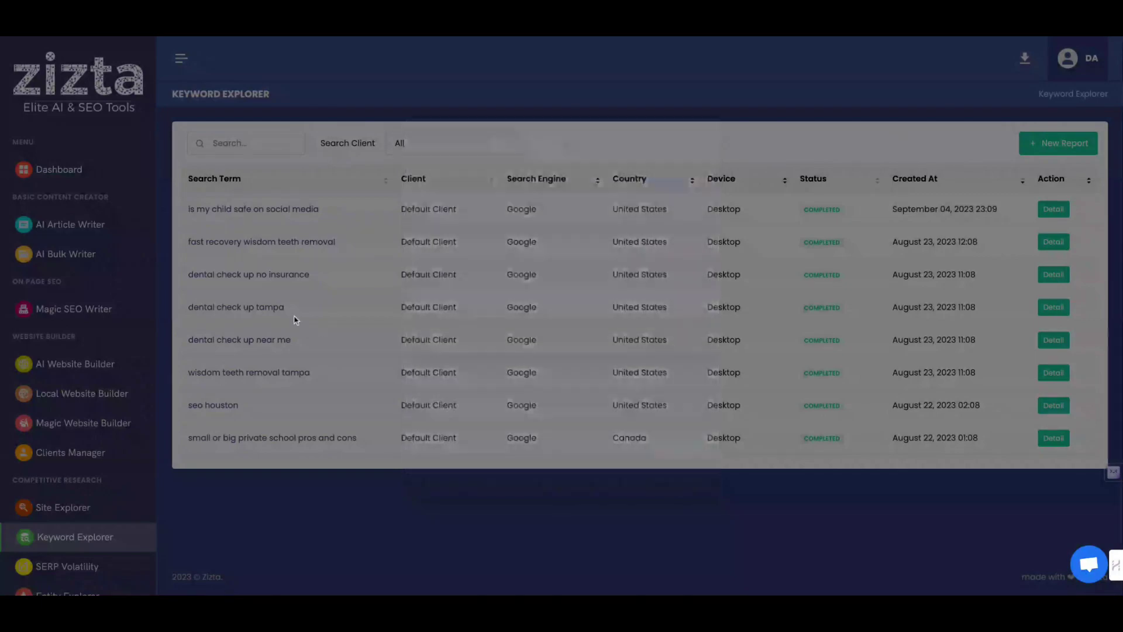
left_click(265, 342)
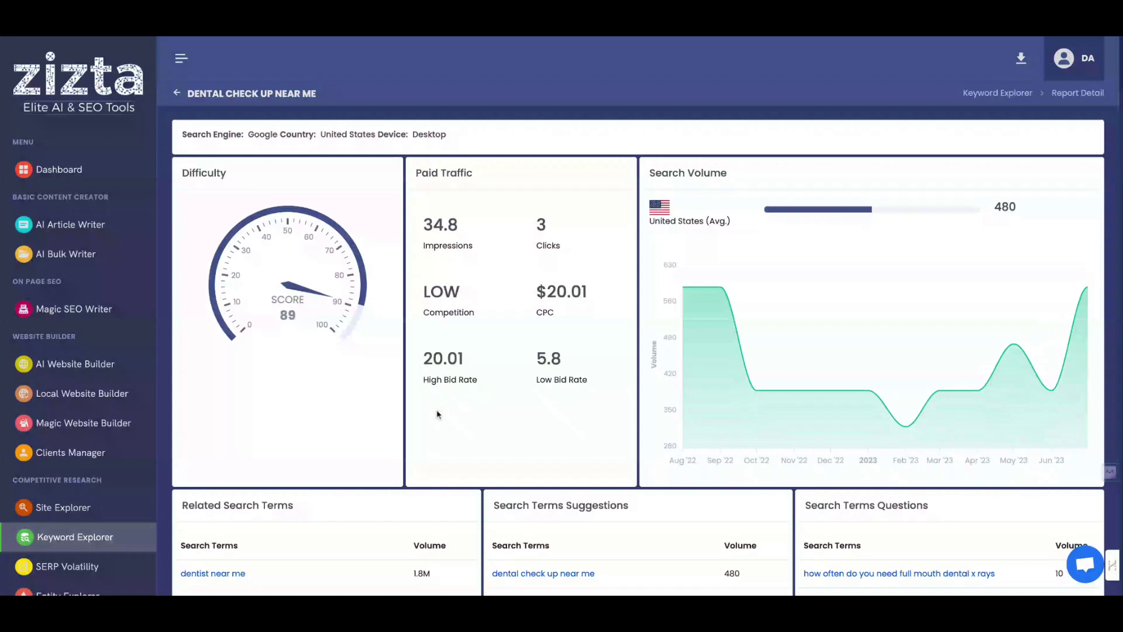
scroll(437, 409, "down", 2)
scroll(437, 414, "down", 1)
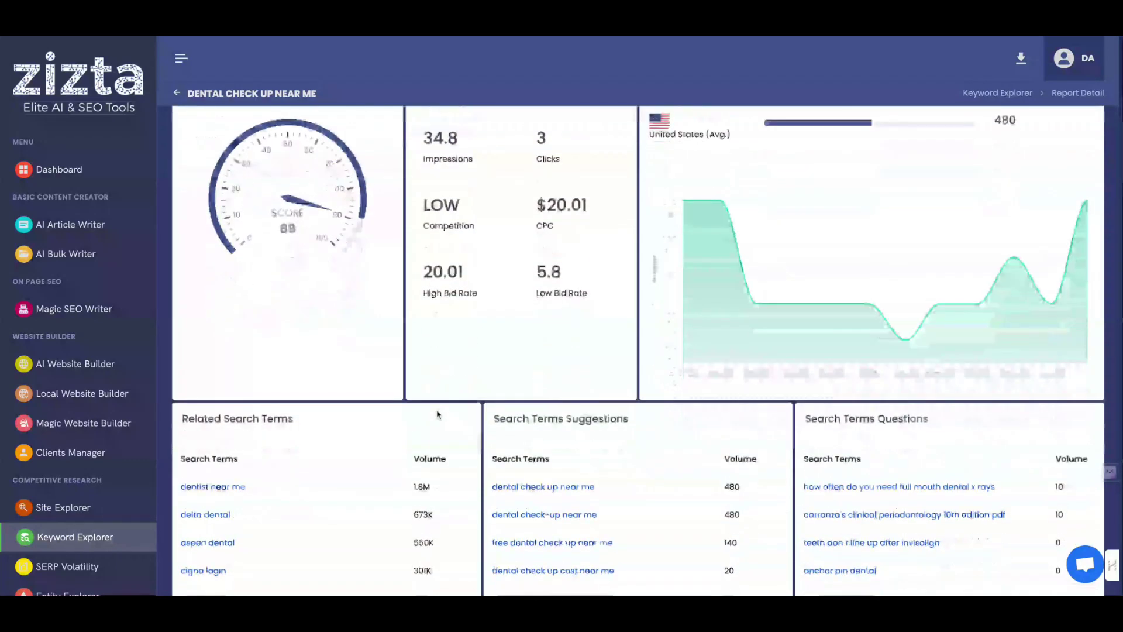
scroll(437, 414, "down", 2)
scroll(437, 414, "down", 1)
scroll(437, 414, "down", 1)
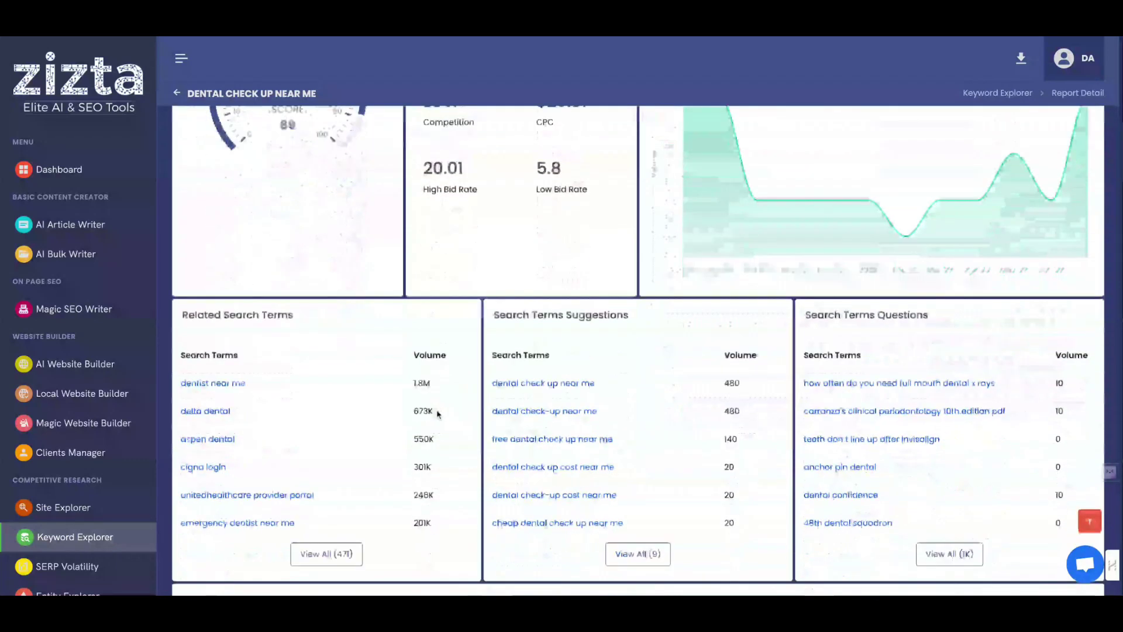
scroll(437, 414, "down", 1)
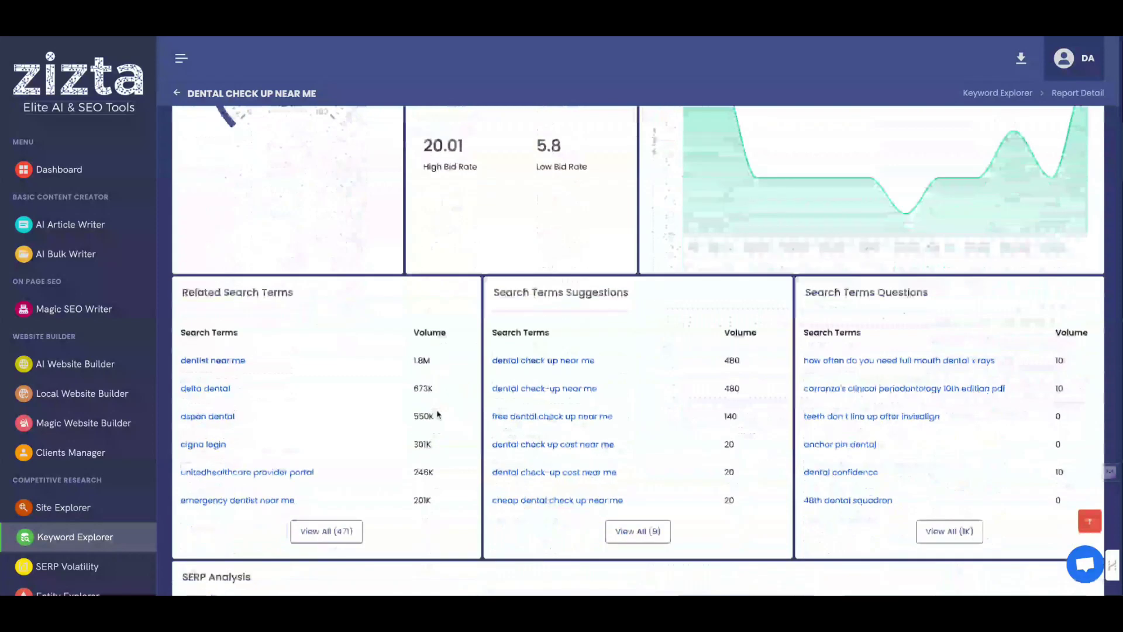
scroll(437, 414, "down", 1)
scroll(437, 414, "down", 2)
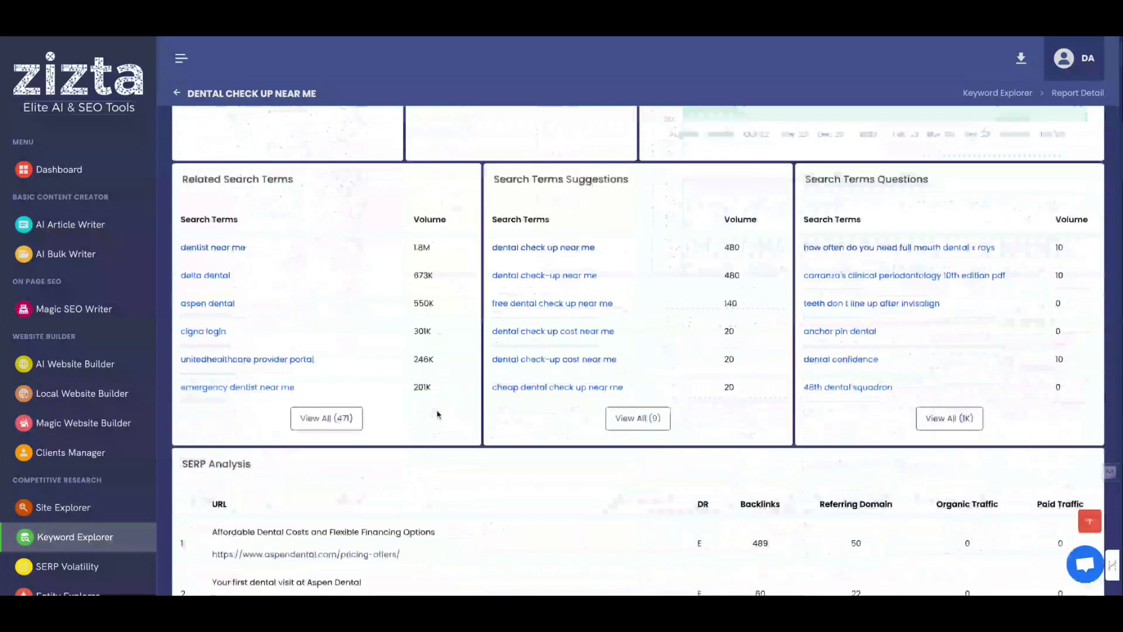
scroll(437, 414, "down", 1)
scroll(437, 414, "down", 5)
scroll(436, 414, "down", 2)
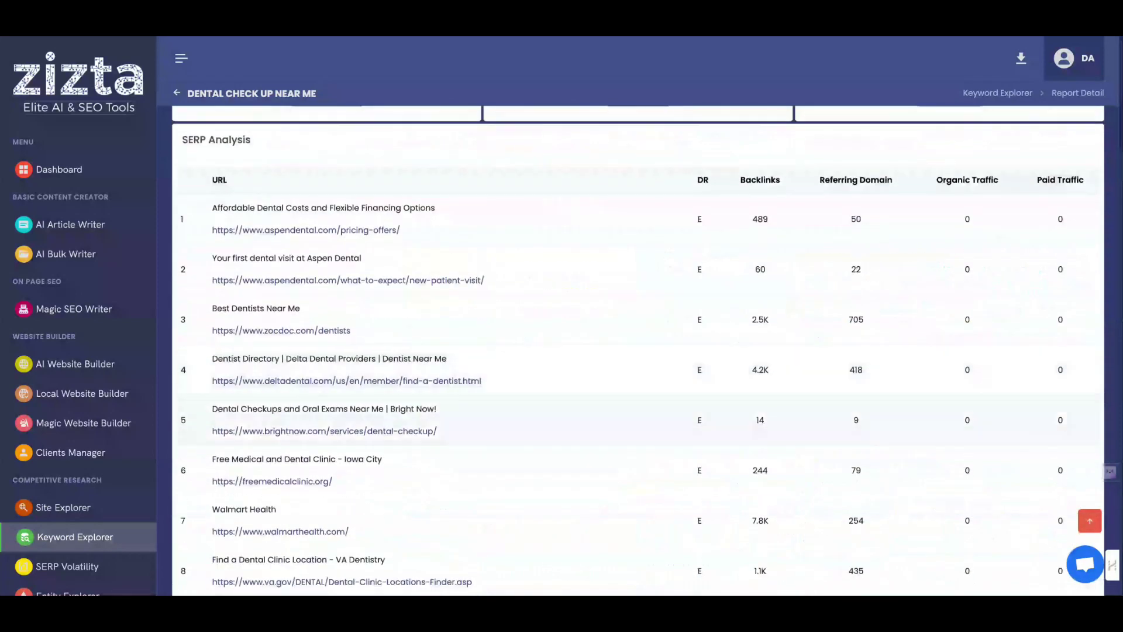
scroll(676, 430, "up", 10)
scroll(676, 431, "down", 1)
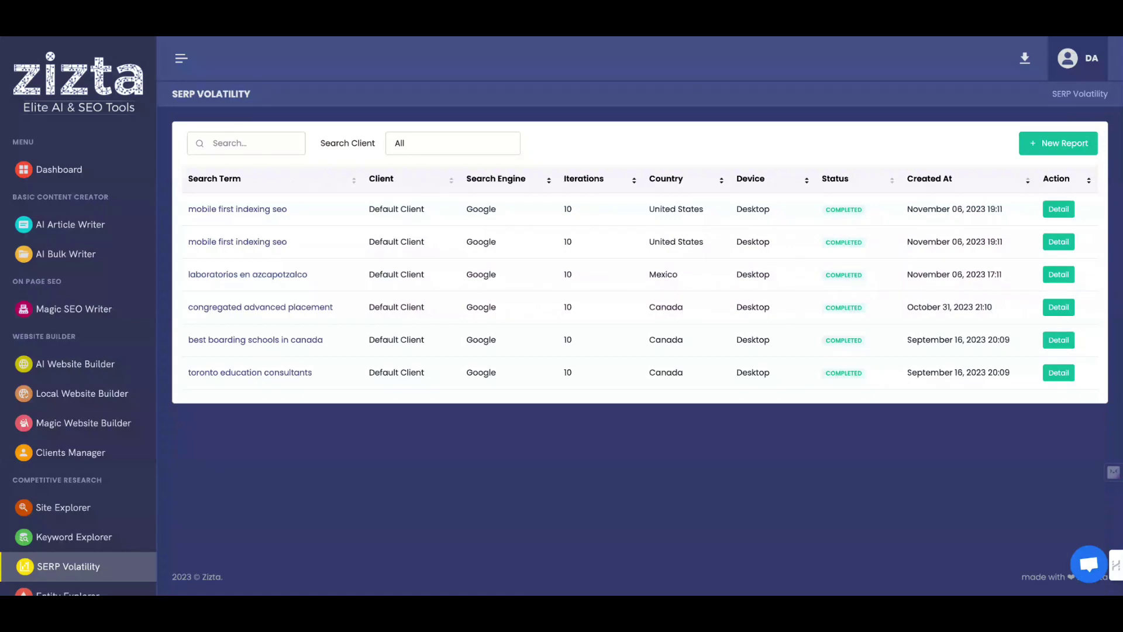
Step: Open the 'mobile first indexing seo' volatility report and scroll through its line chart
left_click(238, 211)
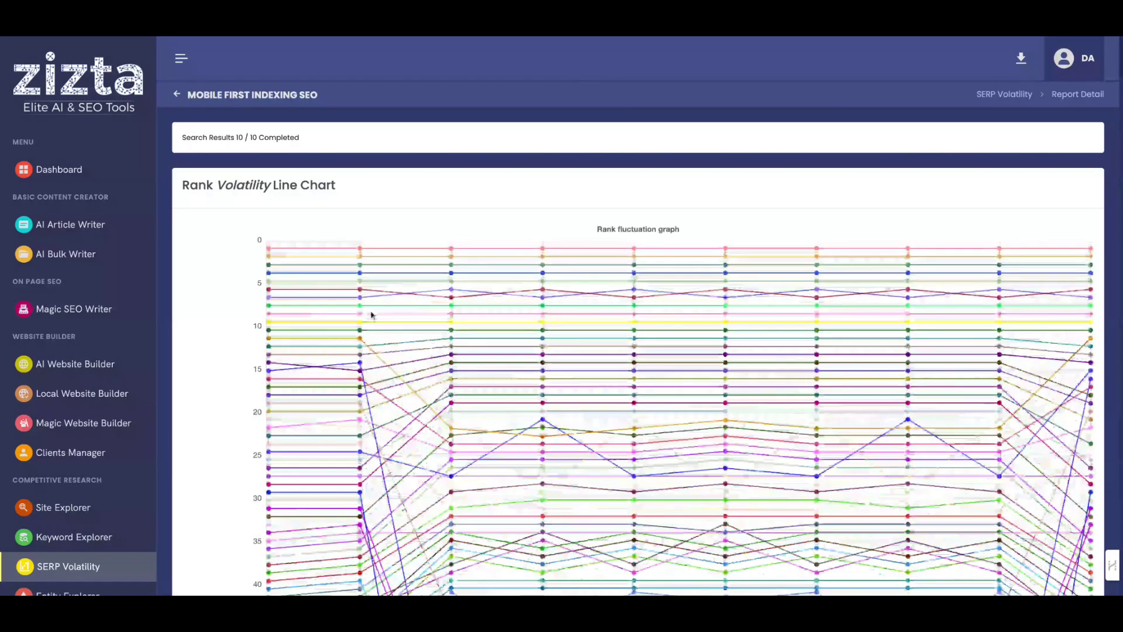
scroll(371, 315, "down", 2)
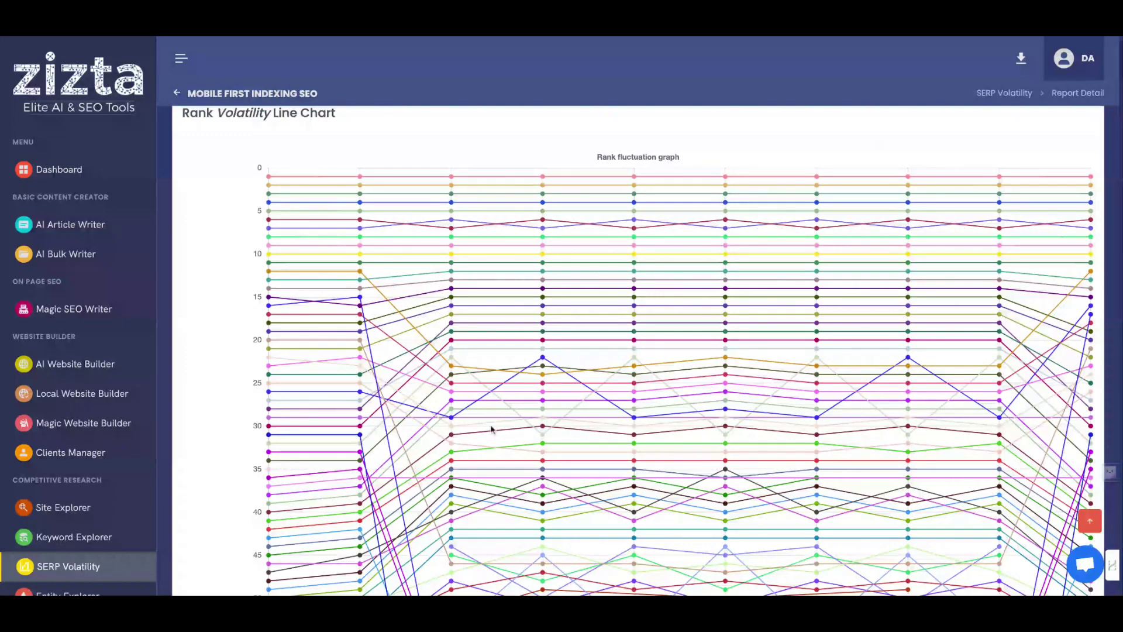
scroll(491, 430, "down", 2)
scroll(468, 403, "down", 5)
scroll(454, 377, "down", 5)
scroll(454, 379, "down", 1)
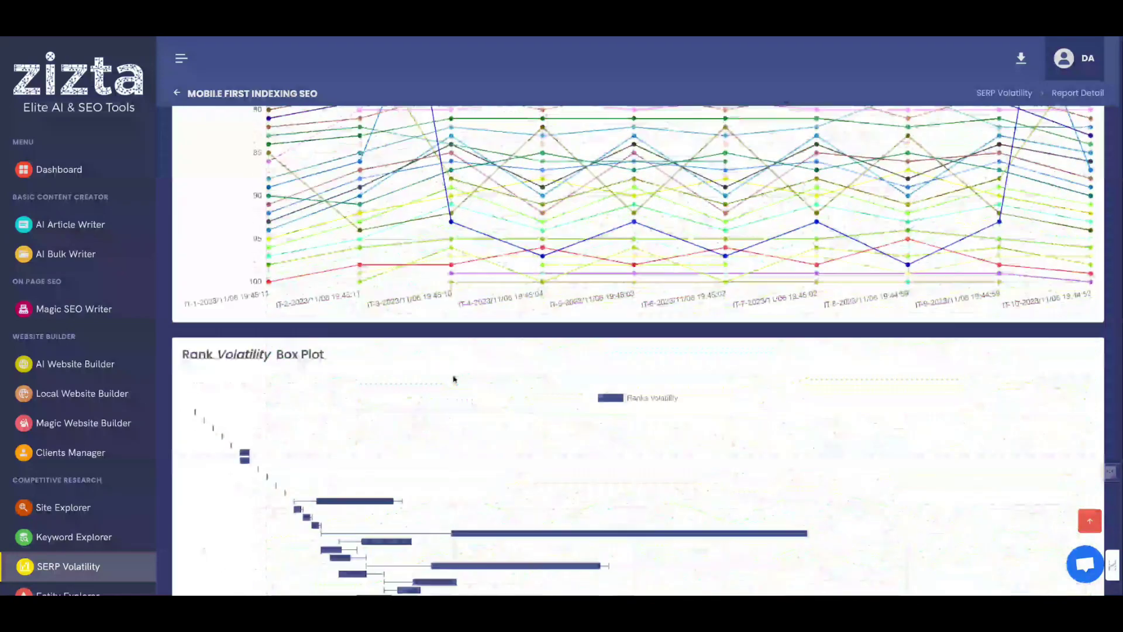
scroll(454, 378, "down", 1)
Step: Review the report's box plot, then return to the SERP Volatility report list
scroll(454, 379, "down", 5)
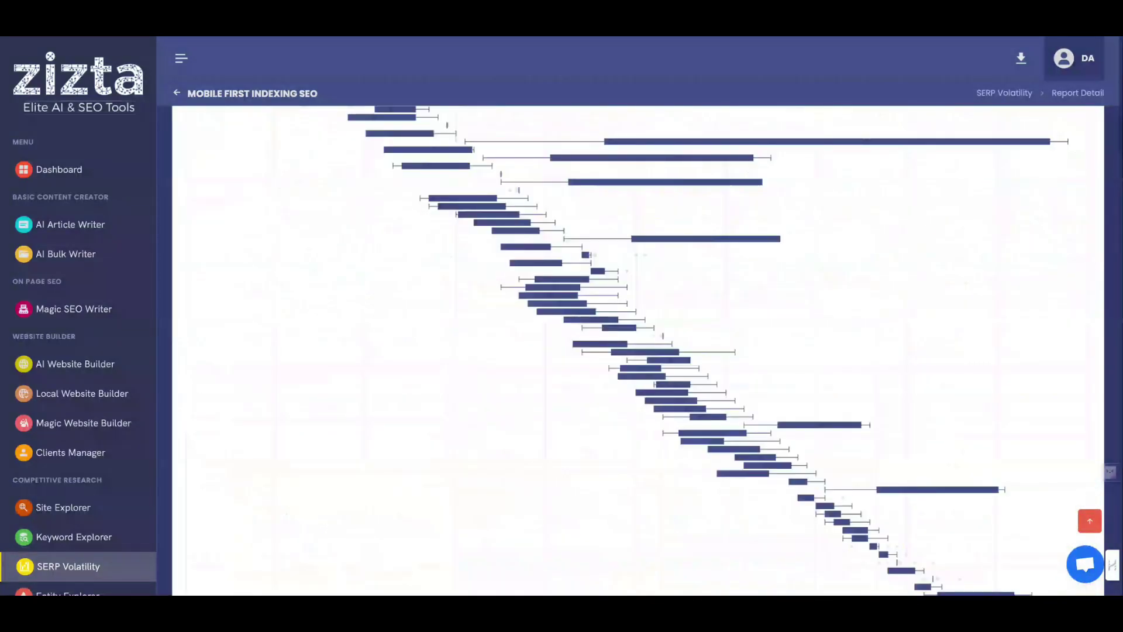
scroll(638, 350, "down", 5)
scroll(638, 351, "down", 3)
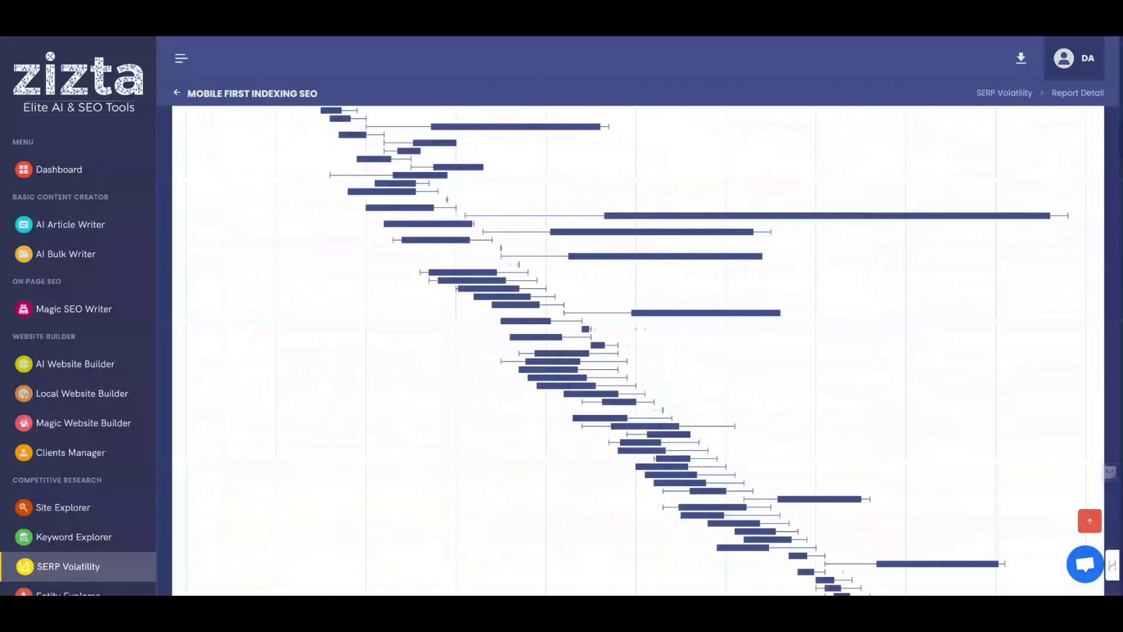
scroll(637, 351, "up", 15)
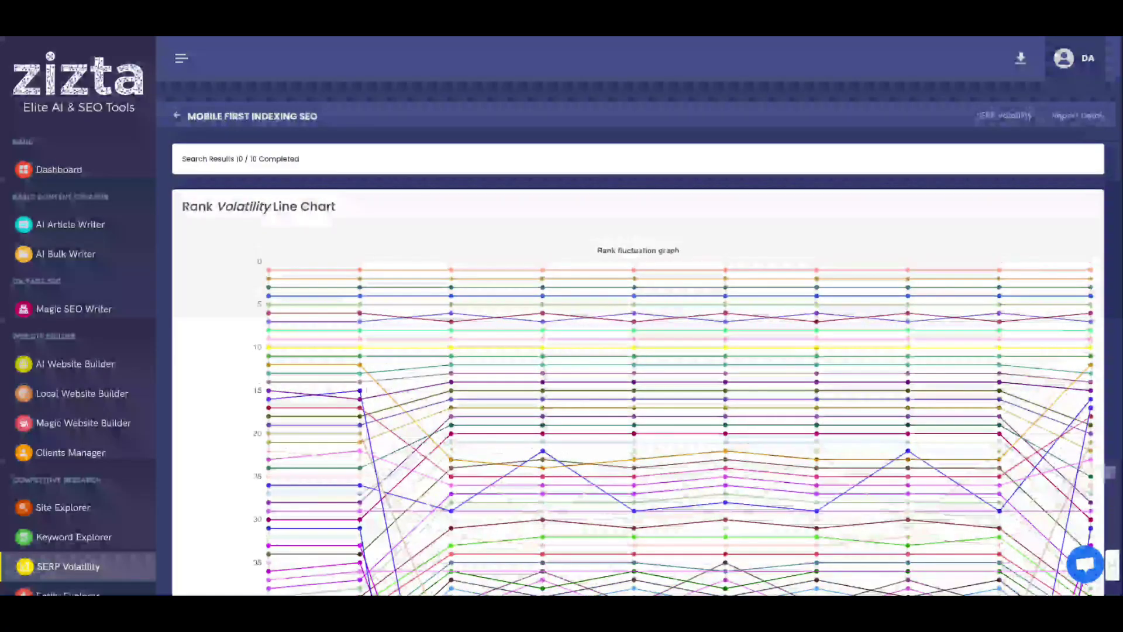
scroll(144, 147, "down", 1)
left_click(177, 94)
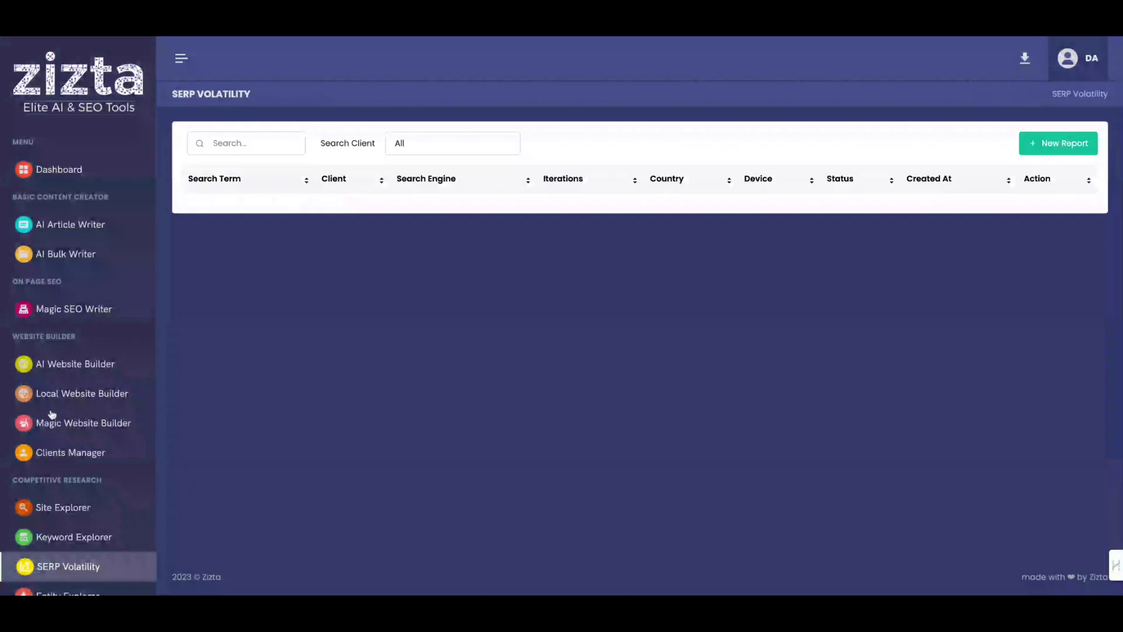
scroll(58, 434, "down", 3)
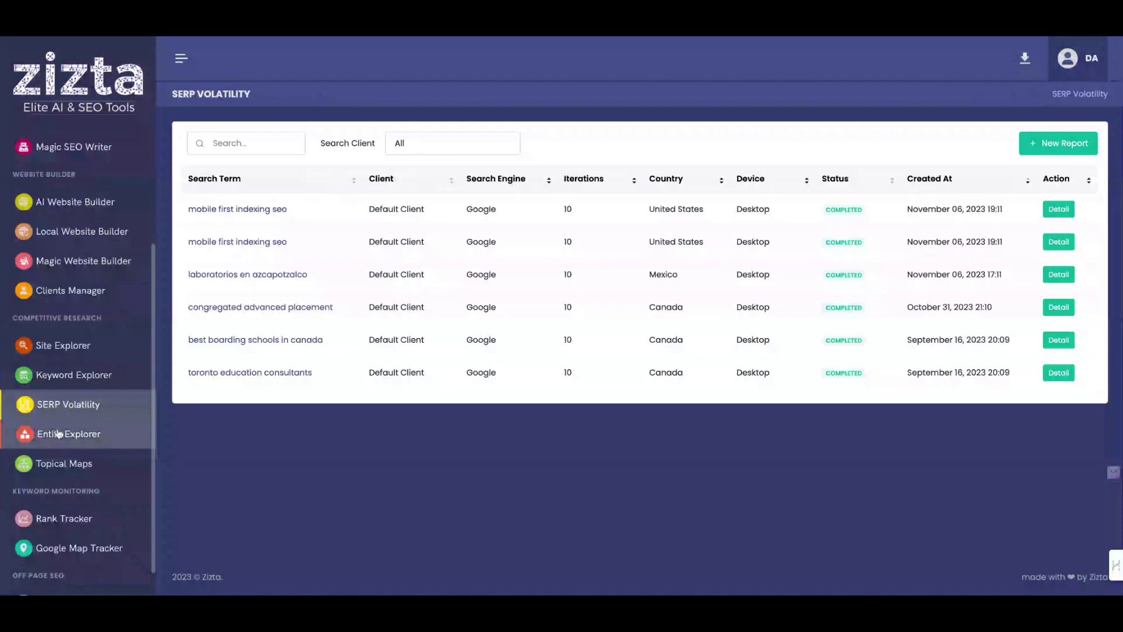
Step: Open Entity Explorer and dismiss the New Report form without searching
left_click(59, 433)
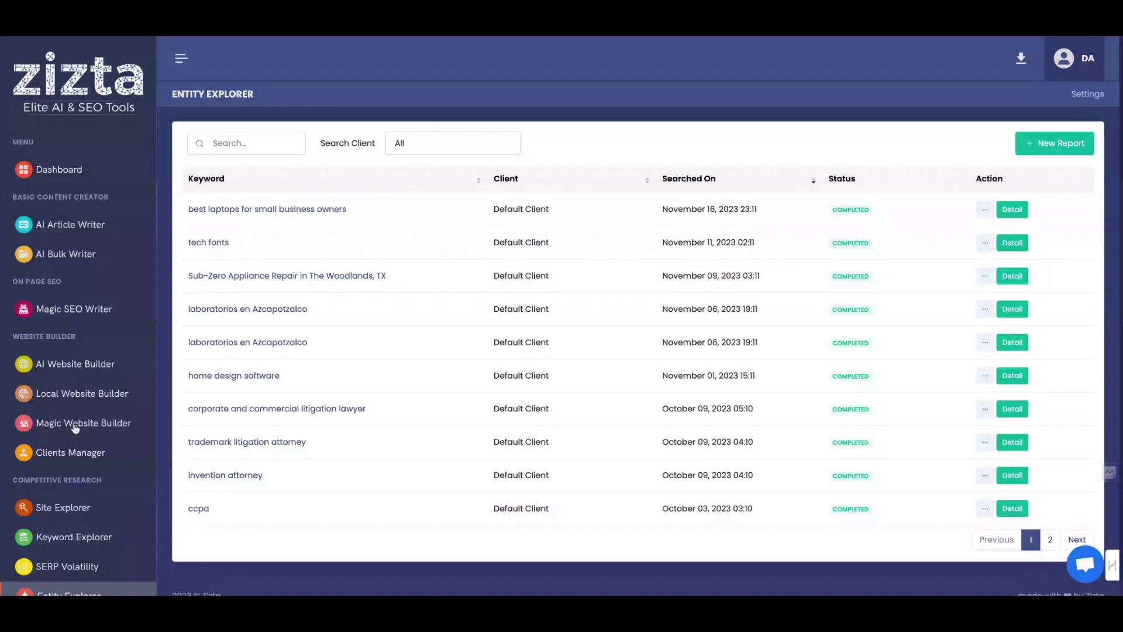
left_click(1091, 146)
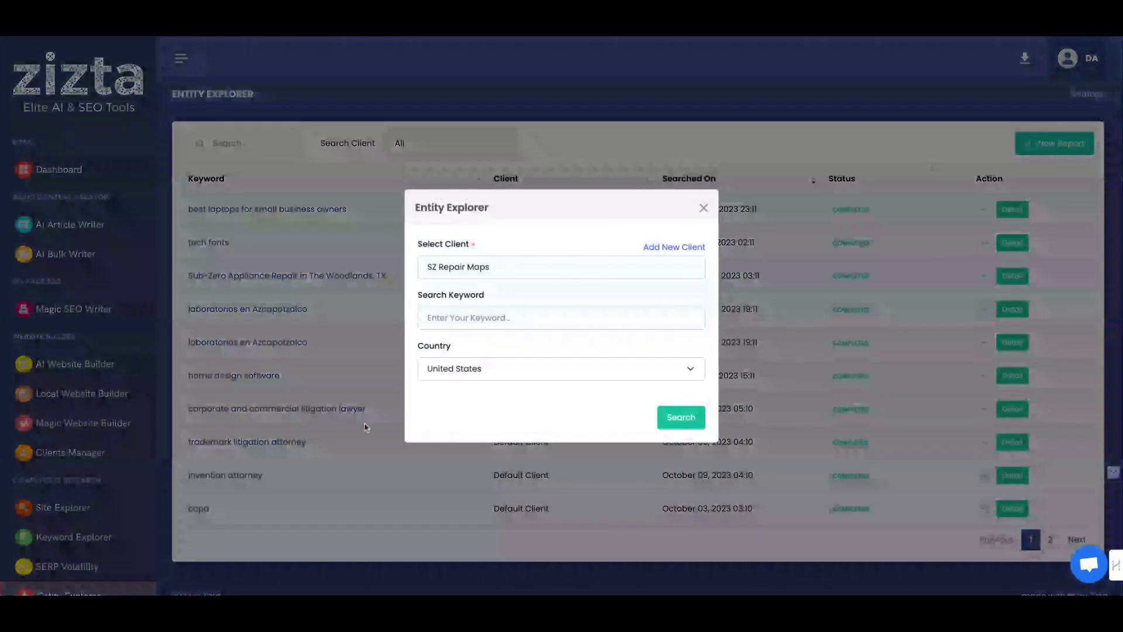
left_click(935, 260)
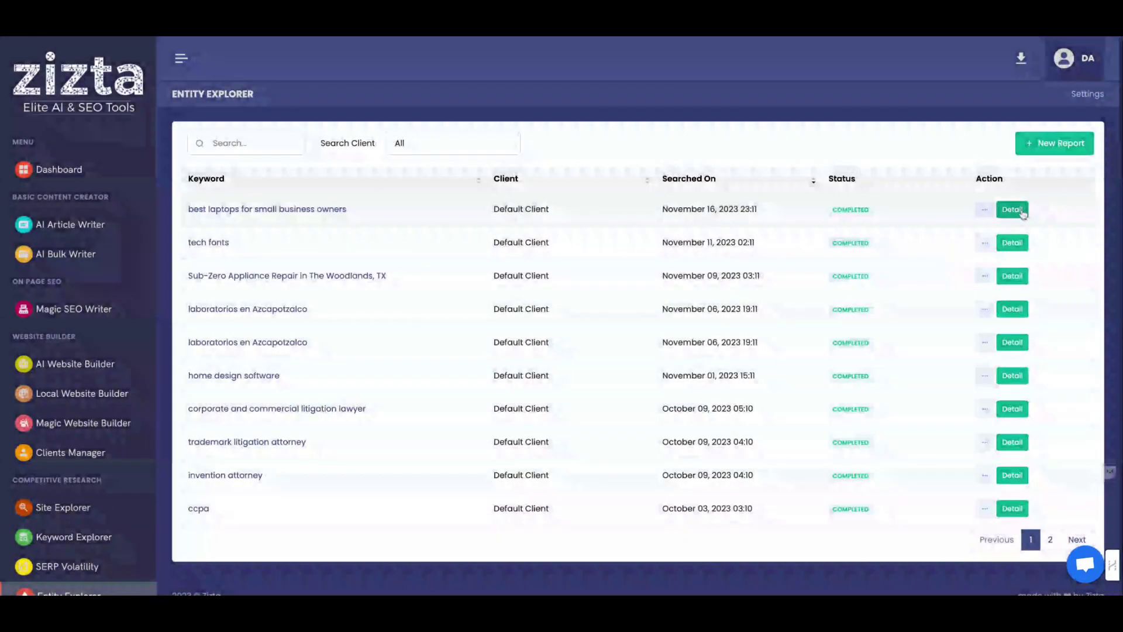
Step: Open the 'best laptops for small business owners' report and scroll through its keywords and entities
left_click(1013, 209)
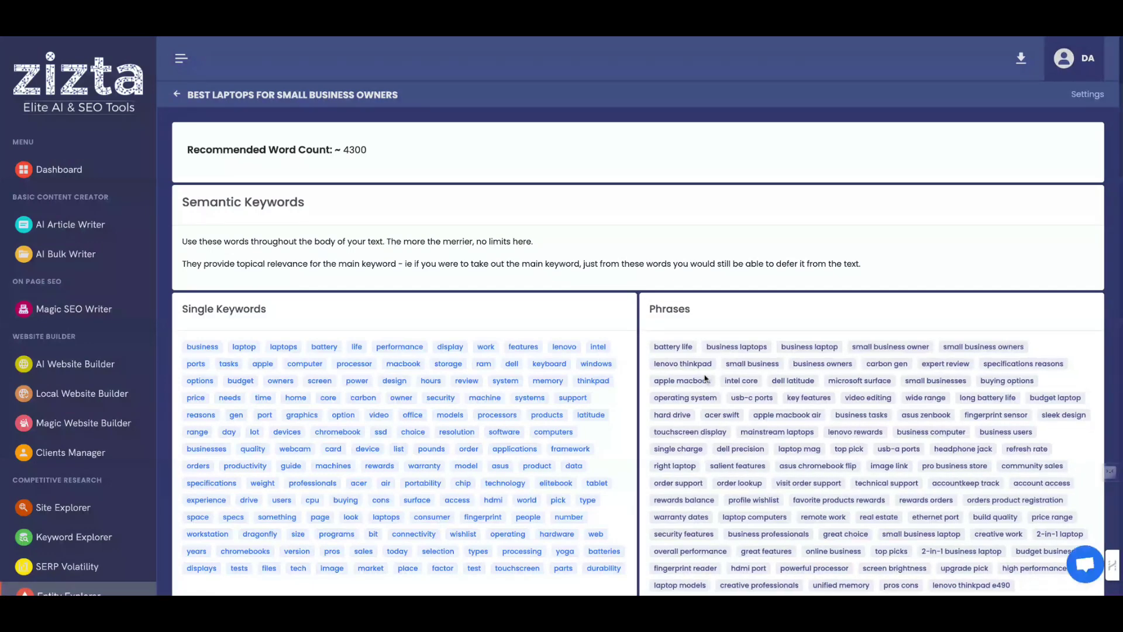
scroll(705, 379, "down", 1)
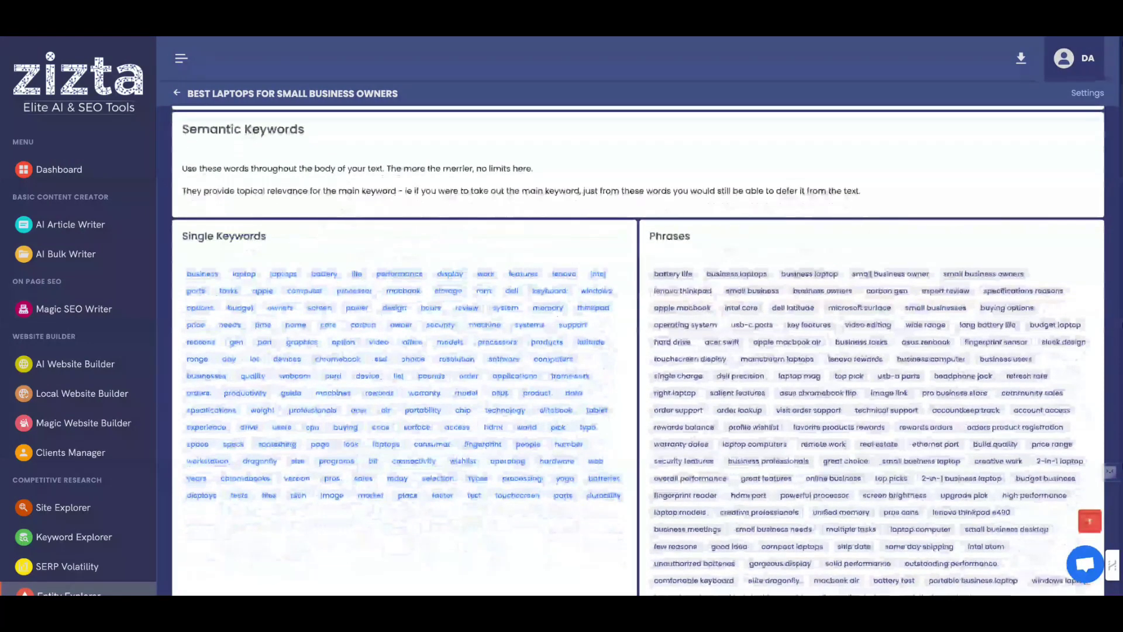
scroll(705, 378, "down", 1)
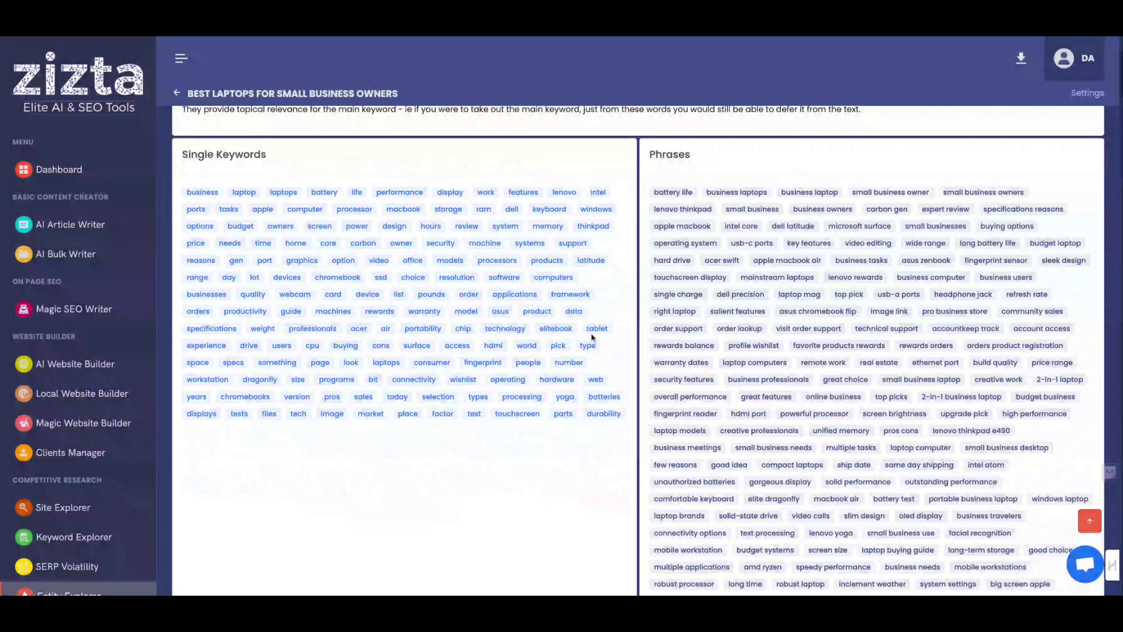
scroll(591, 337, "down", 3)
scroll(594, 338, "down", 4)
scroll(597, 338, "down", 3)
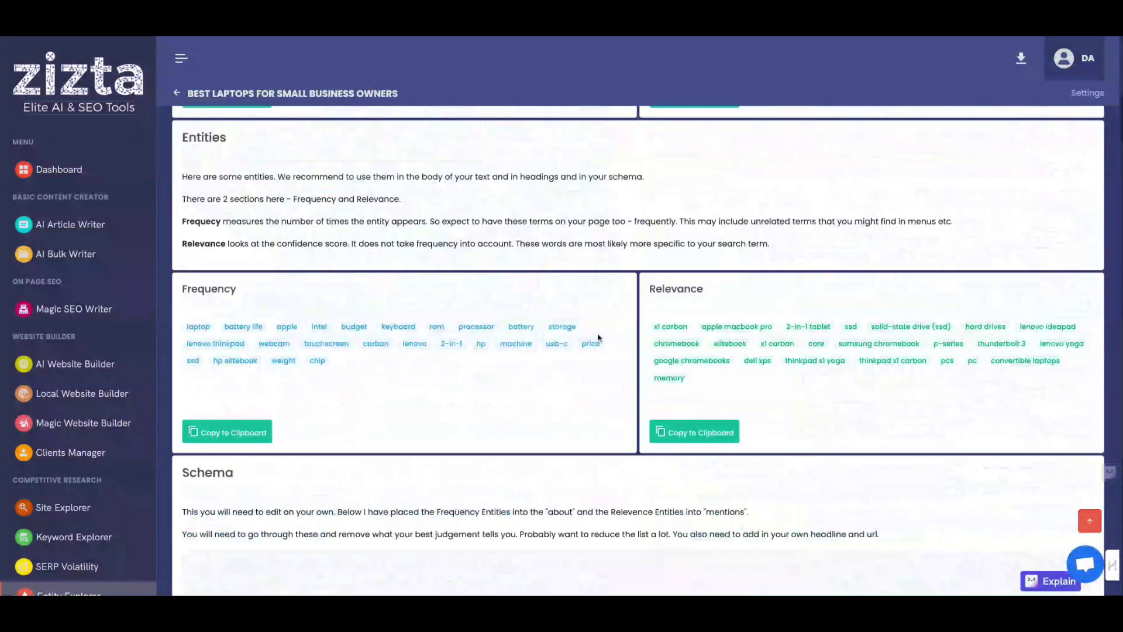
scroll(598, 337, "down", 5)
scroll(597, 338, "down", 2)
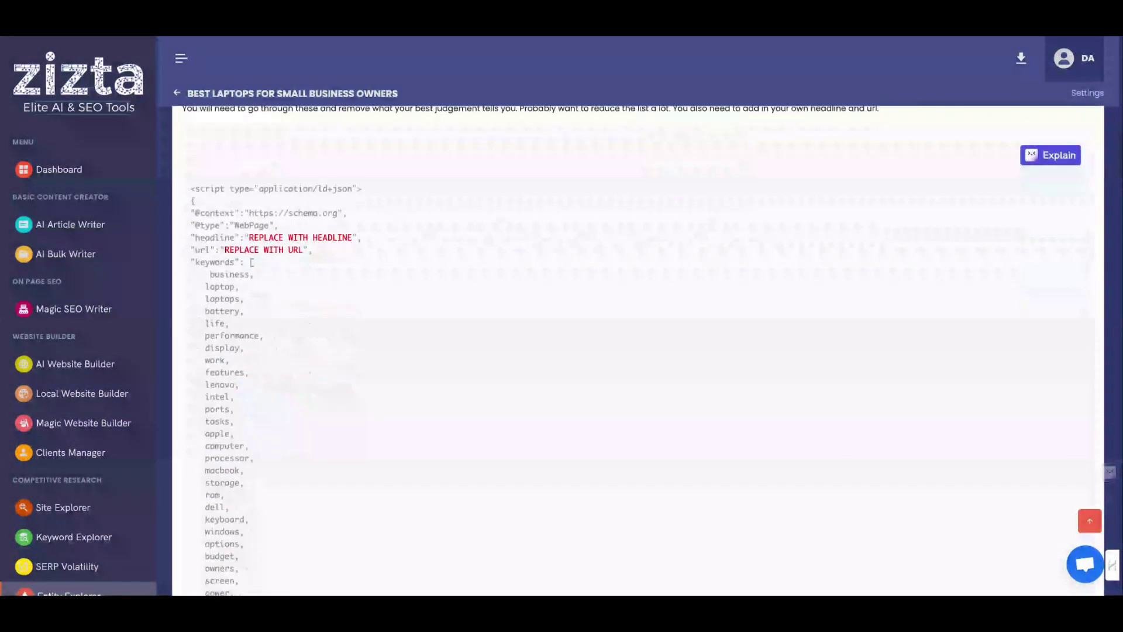
Step: Select the laptop keyword line in the schema markup and scroll back through the report
triple_click(271, 287)
scroll(271, 291, "down", 15)
scroll(271, 291, "up", 5)
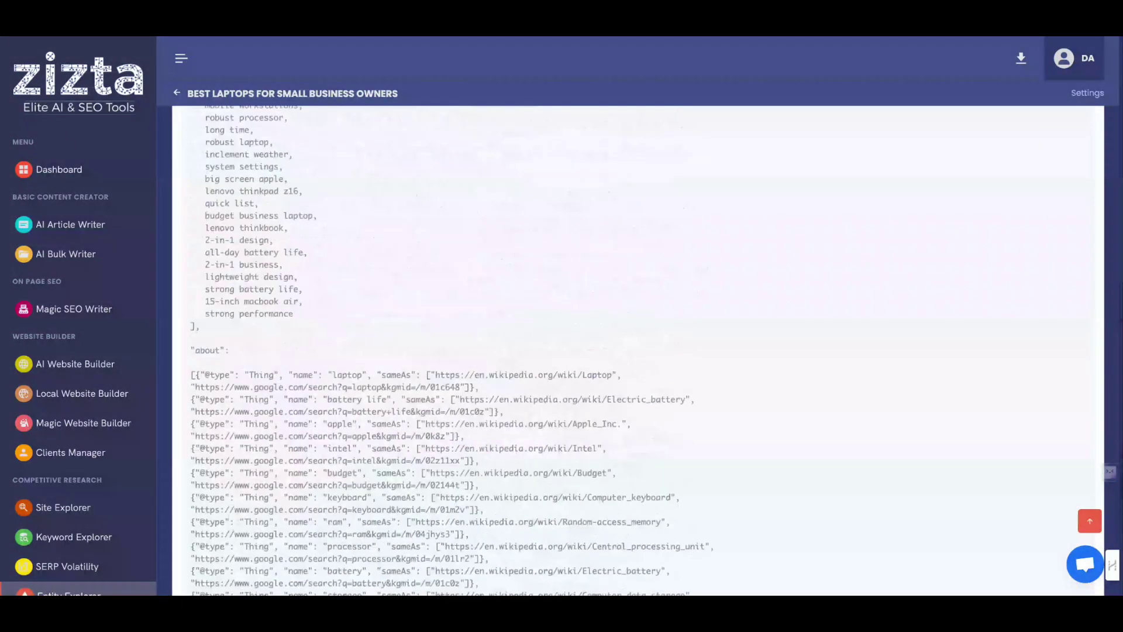
scroll(637, 351, "up", 5)
scroll(637, 351, "up", 5)
scroll(637, 351, "up", 5)
scroll(637, 351, "up", 3)
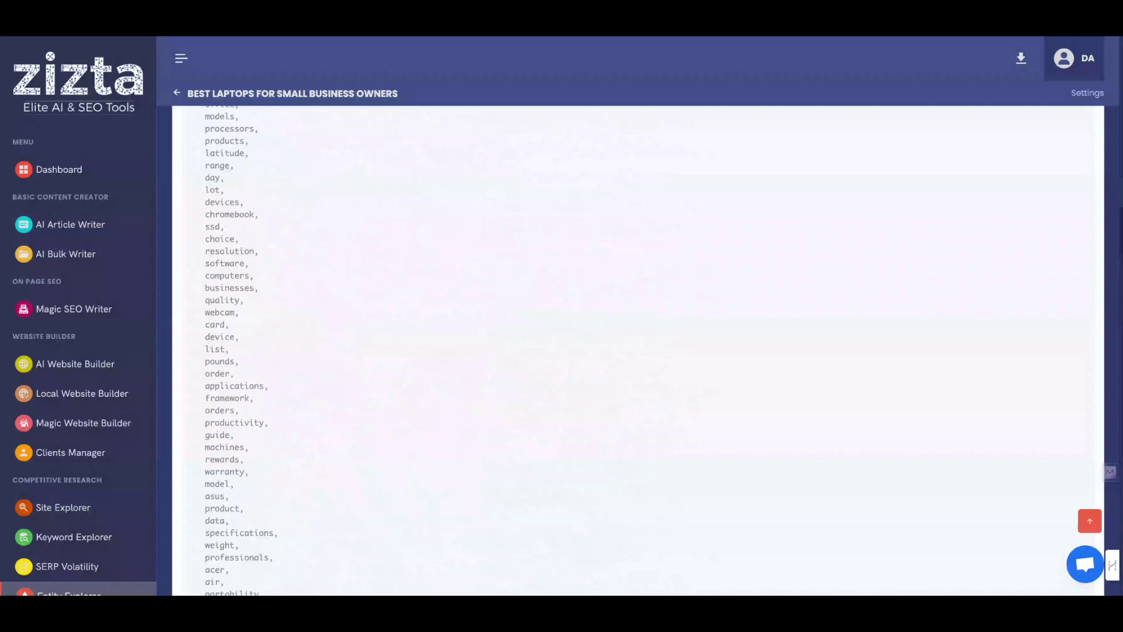
scroll(638, 351, "up", 10)
scroll(638, 351, "up", 5)
scroll(44, 418, "down", 2)
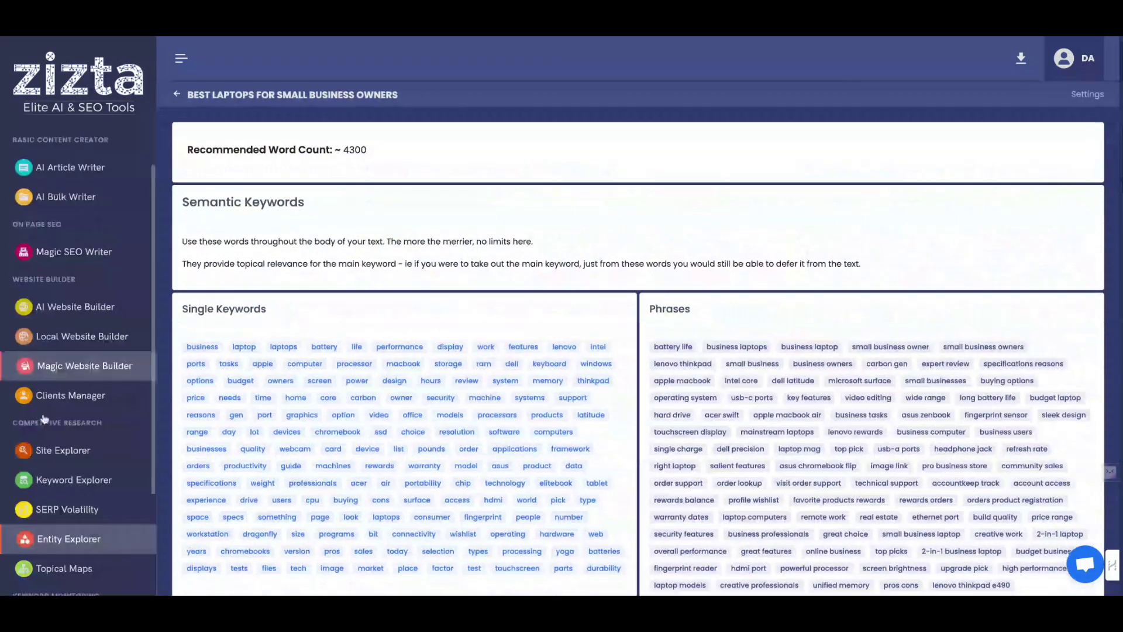
scroll(46, 418, "down", 2)
scroll(50, 421, "down", 1)
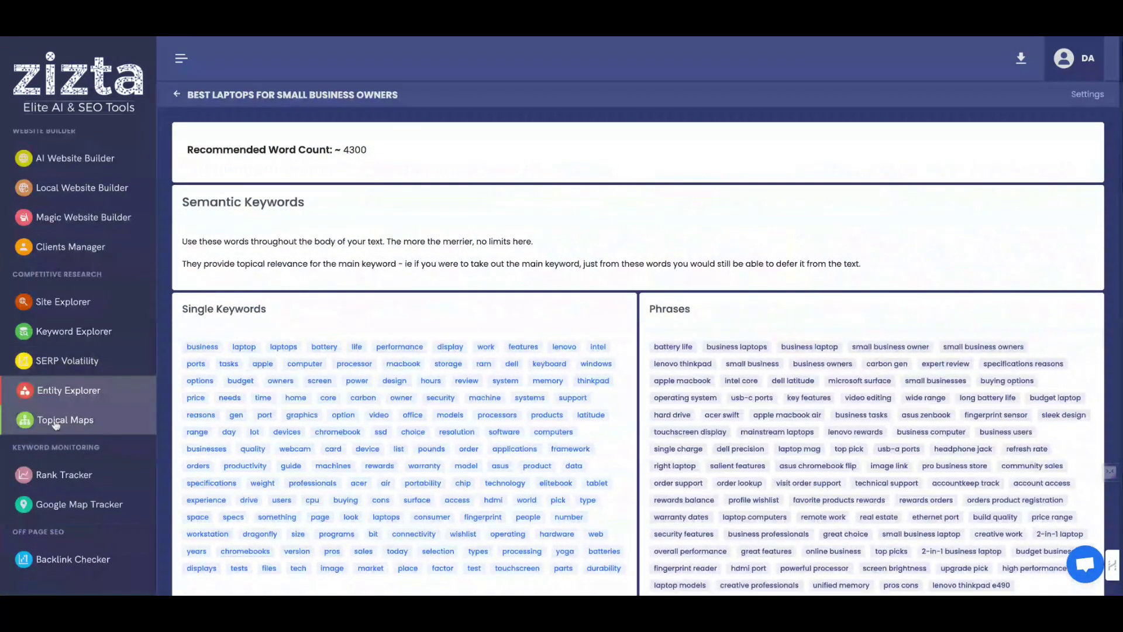
Step: In Topical Maps, dismiss the New Map form and fully expand the Software Based Cybersecurity map
left_click(56, 422)
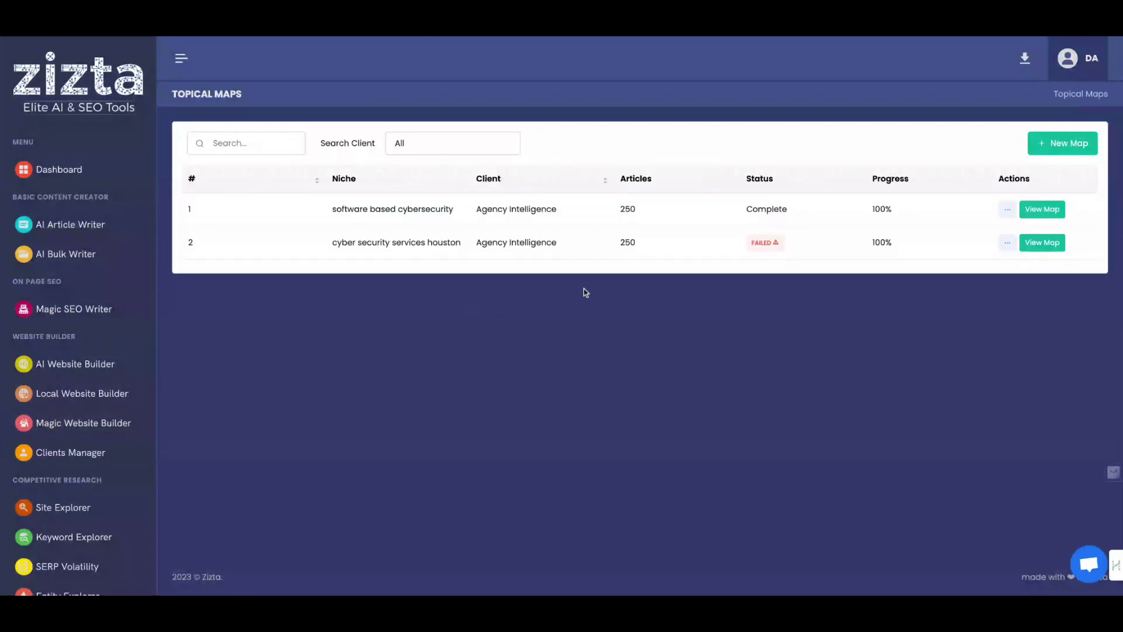
left_click(1062, 143)
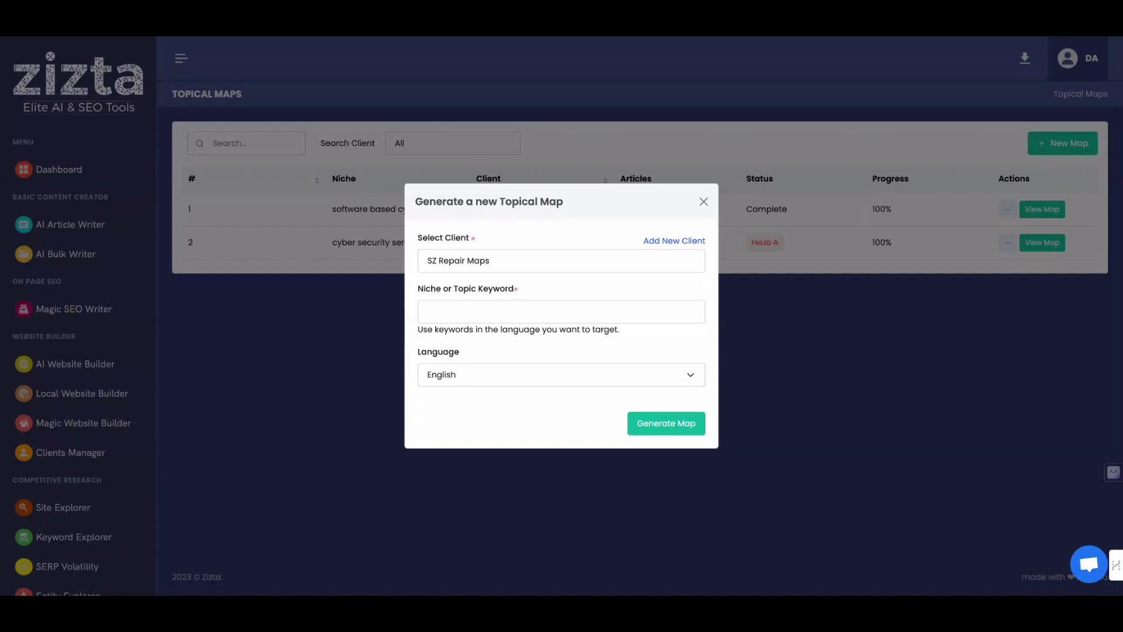
left_click(703, 202)
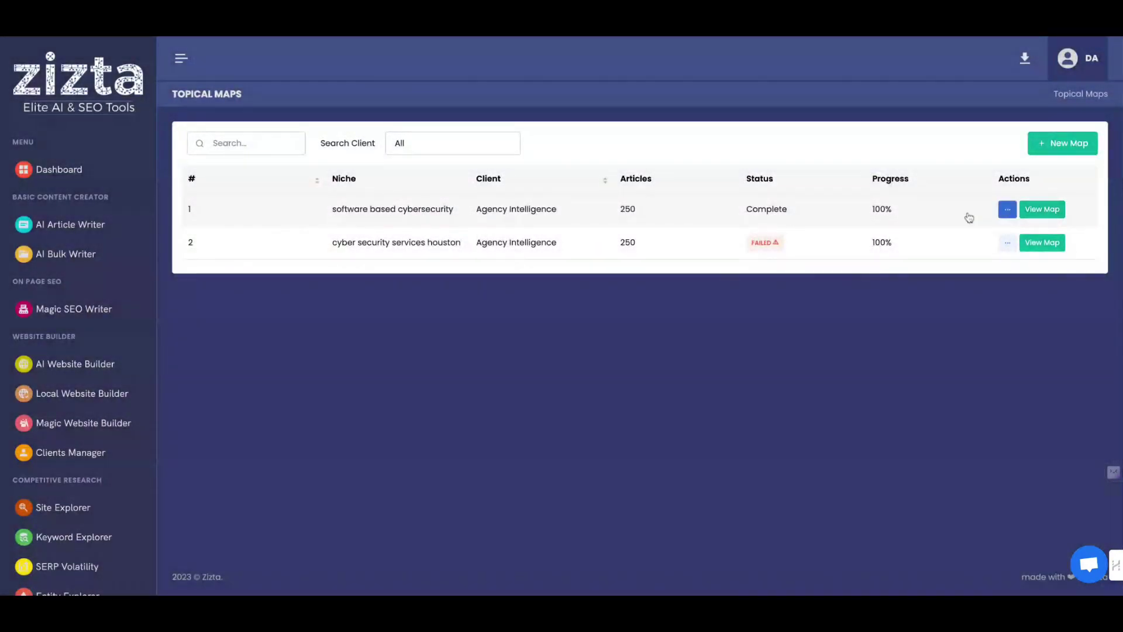
left_click(1031, 209)
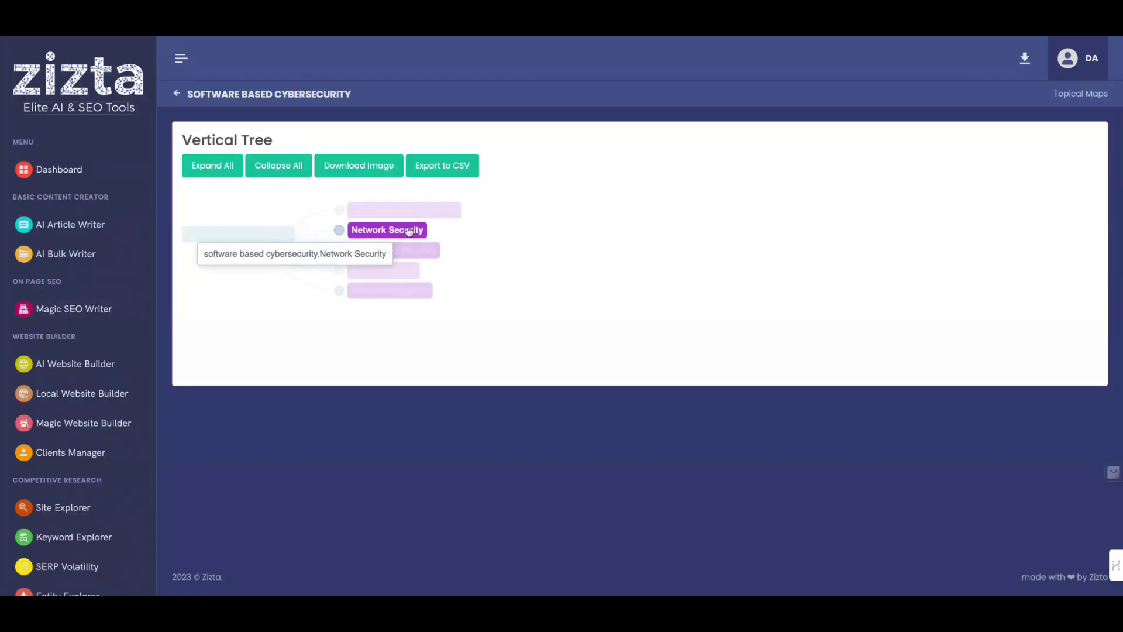
left_click(223, 167)
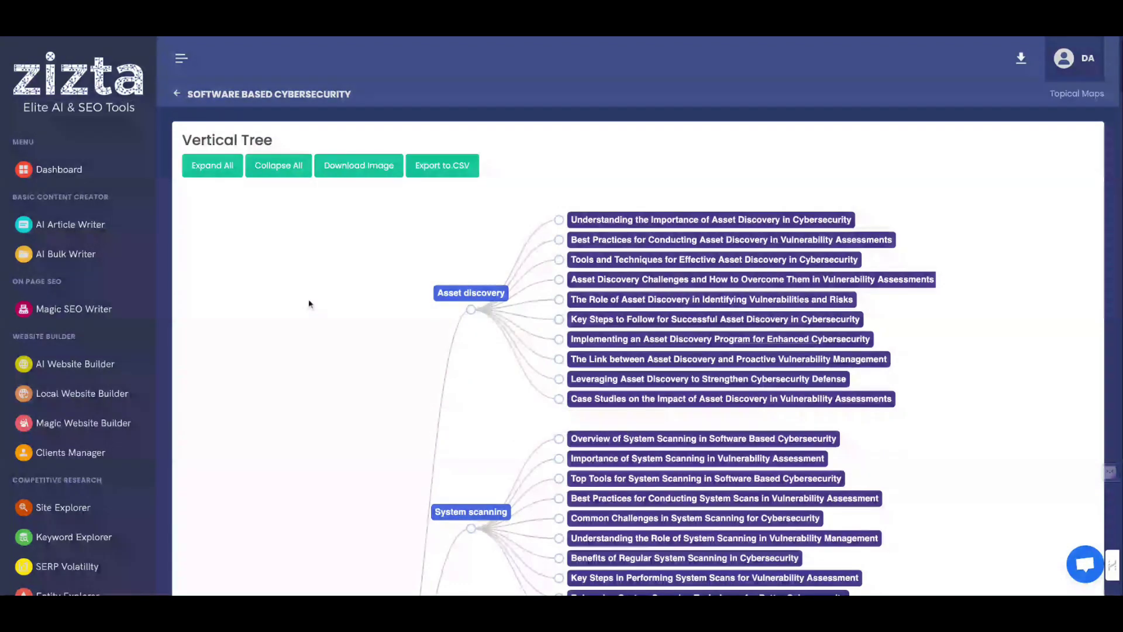
scroll(92, 374, "down", 2)
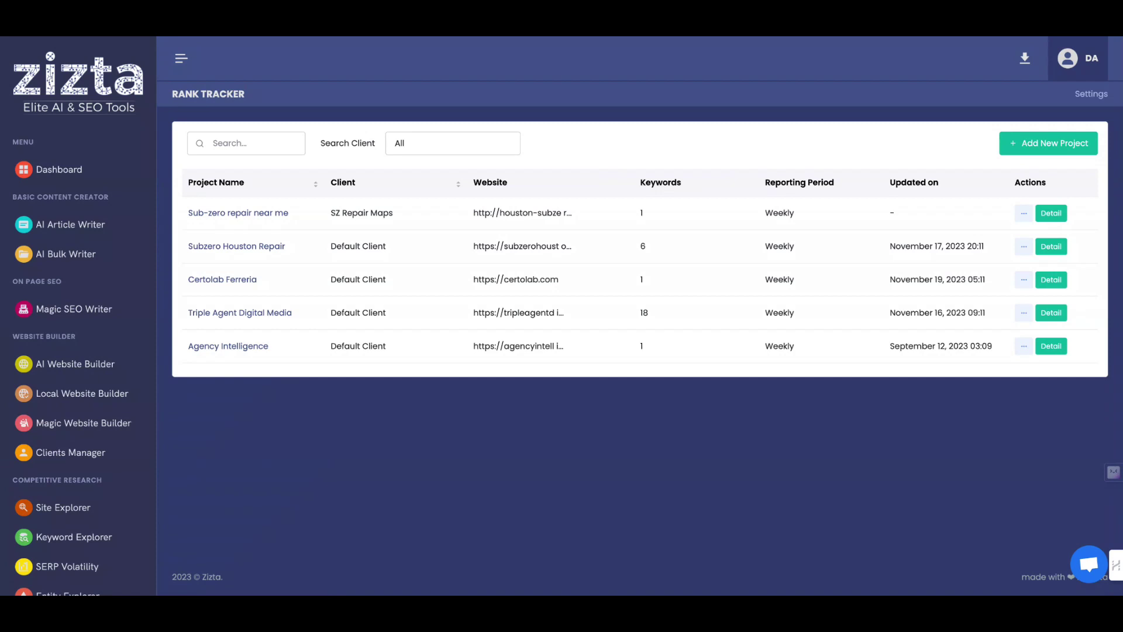
Step: Show the Subzero Houston Repair project's six tracked keywords and their ranks
left_click(1037, 144)
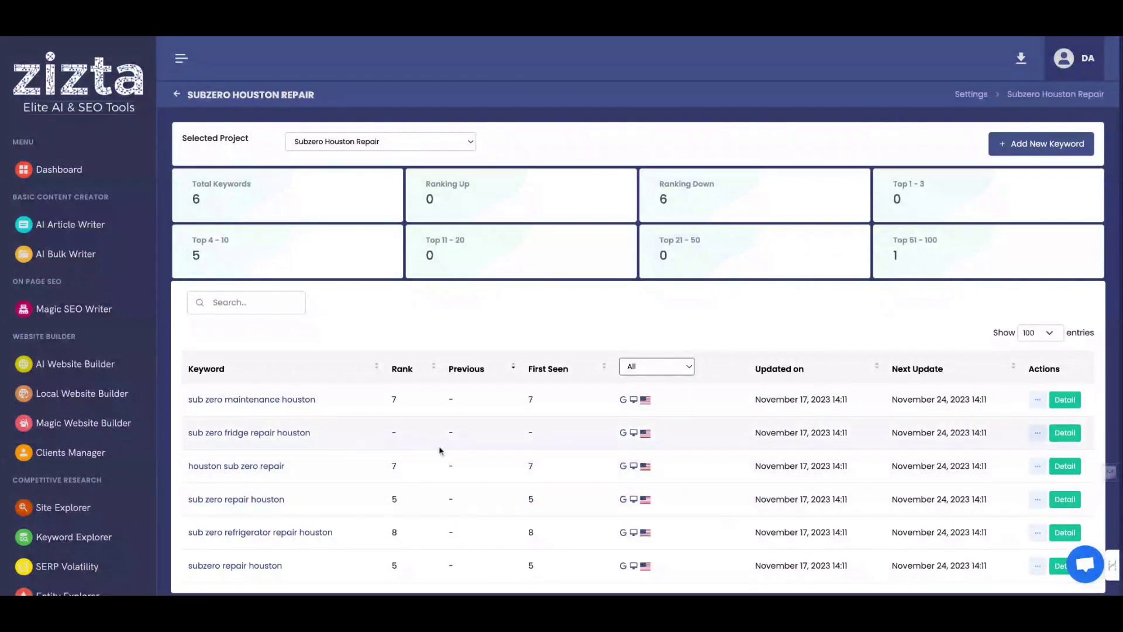
scroll(106, 447, "down", 3)
scroll(106, 447, "down", 2)
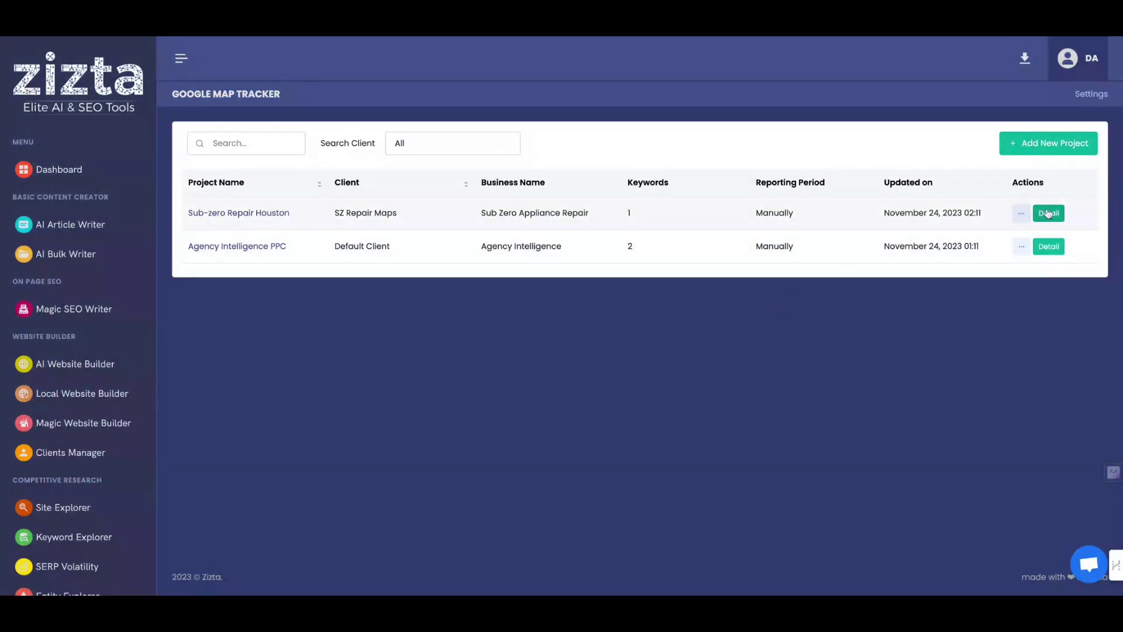
Step: Review Sub-zero Repair Houston's 'sub zero repair near me' rank map (average 2.2) and top competitors
left_click(1047, 213)
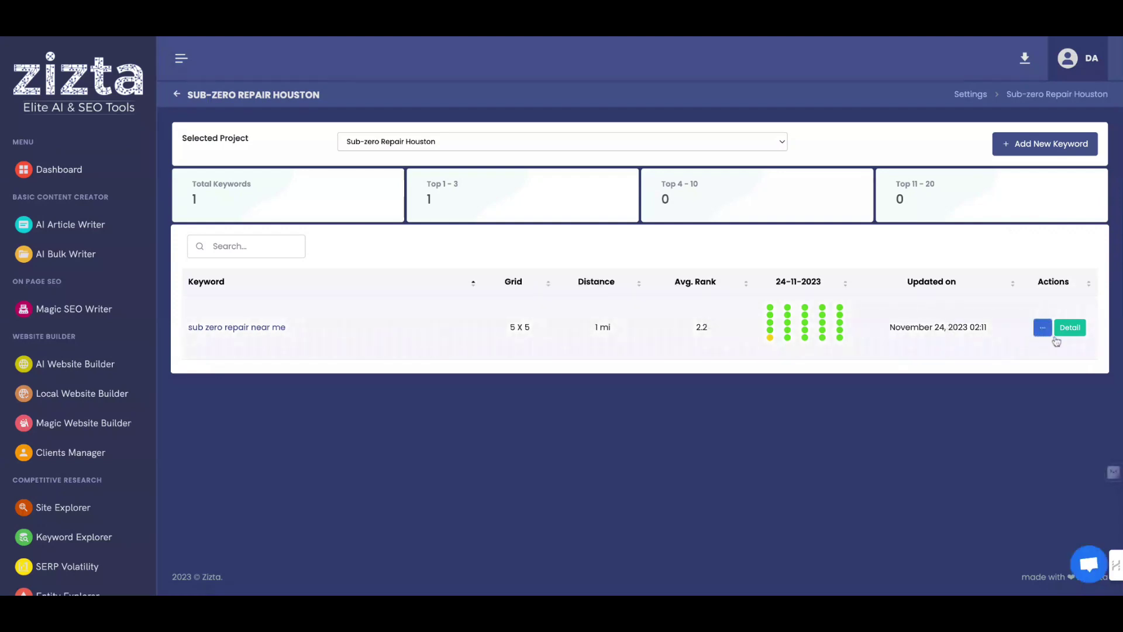
left_click(1070, 328)
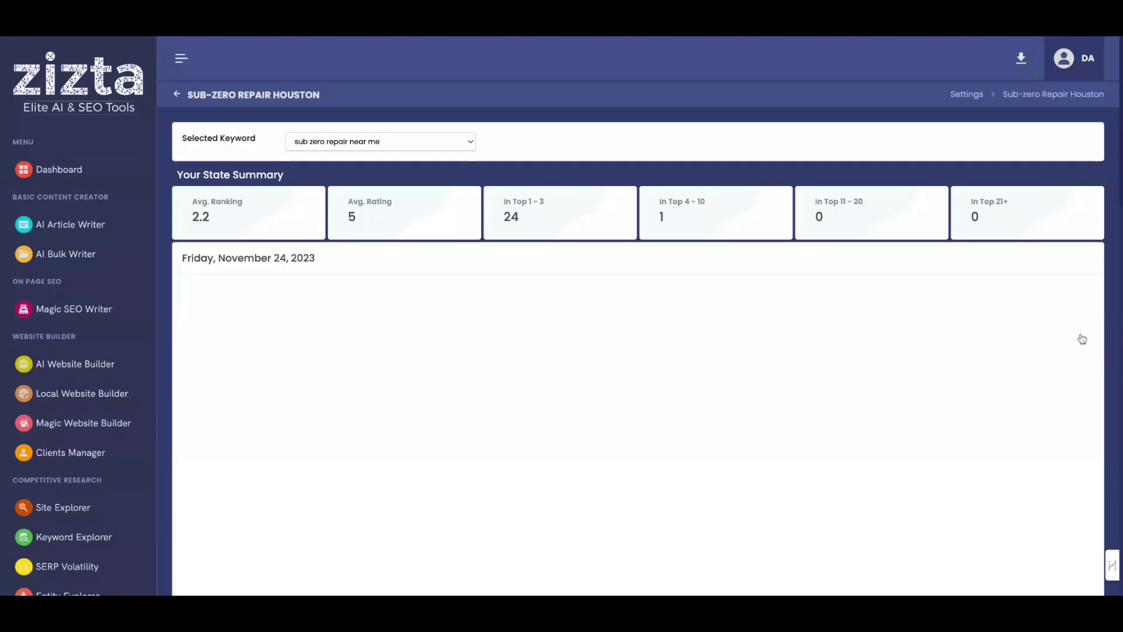
scroll(917, 294, "down", 1)
scroll(916, 294, "down", 2)
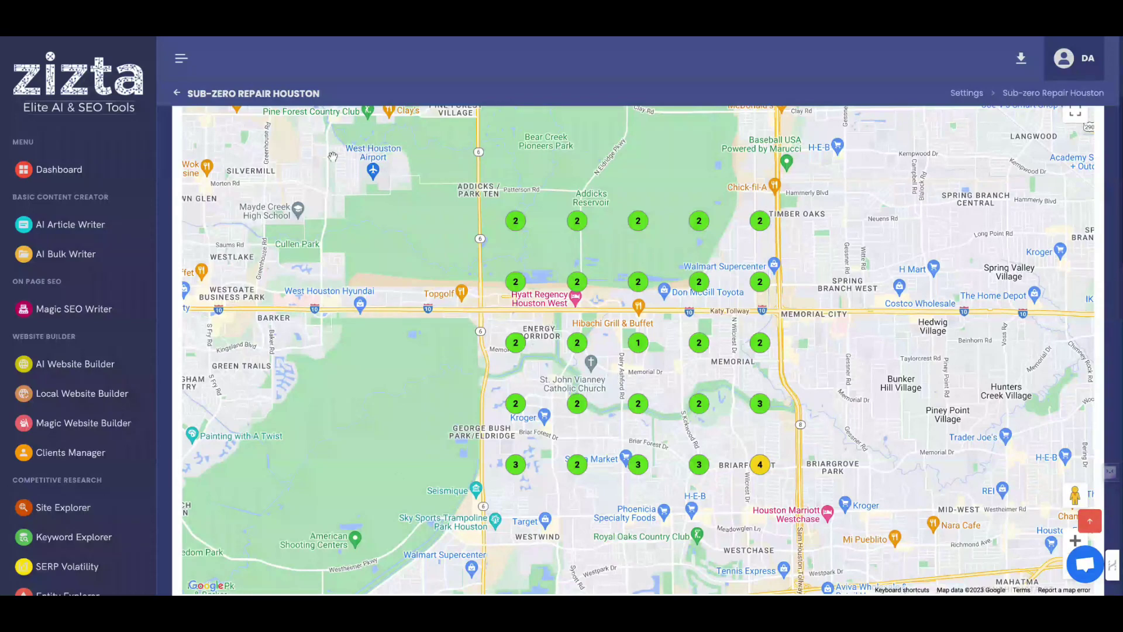
scroll(608, 375, "down", 5)
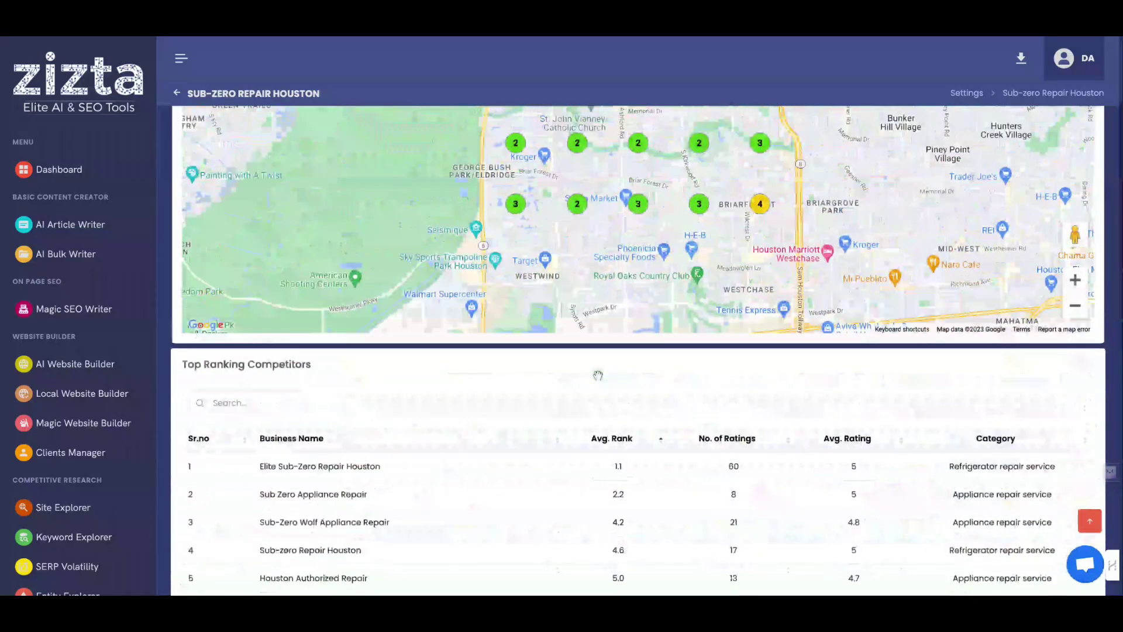
scroll(597, 375, "up", 4)
scroll(262, 144, "up", 5)
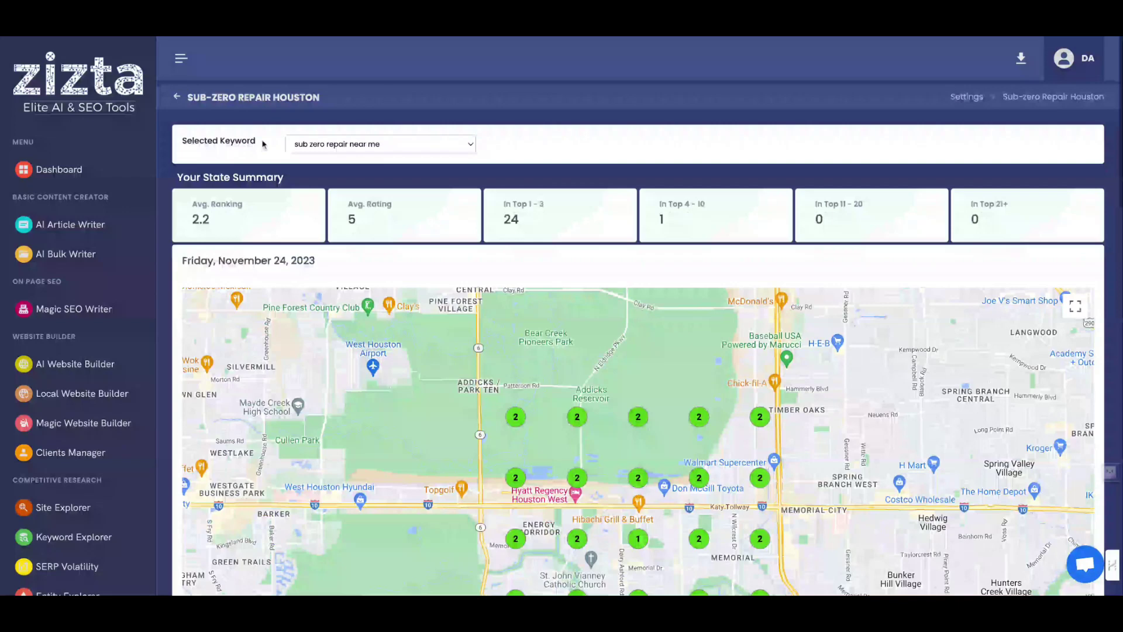
Step: Go back to the Google Map Tracker project list and start a new project
left_click(177, 96)
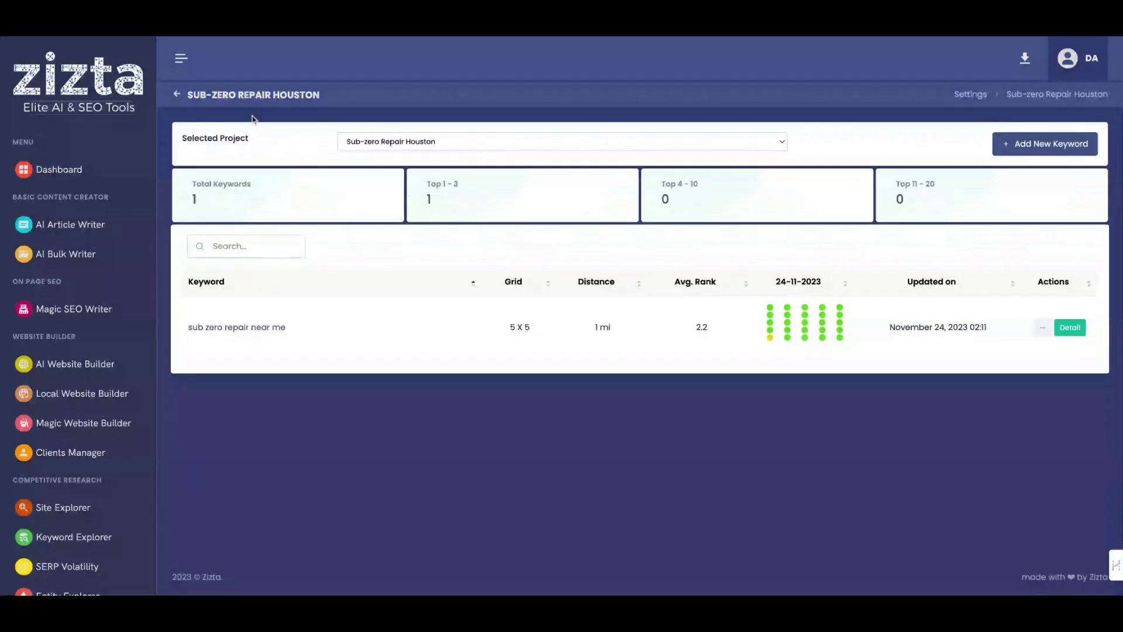
left_click(179, 96)
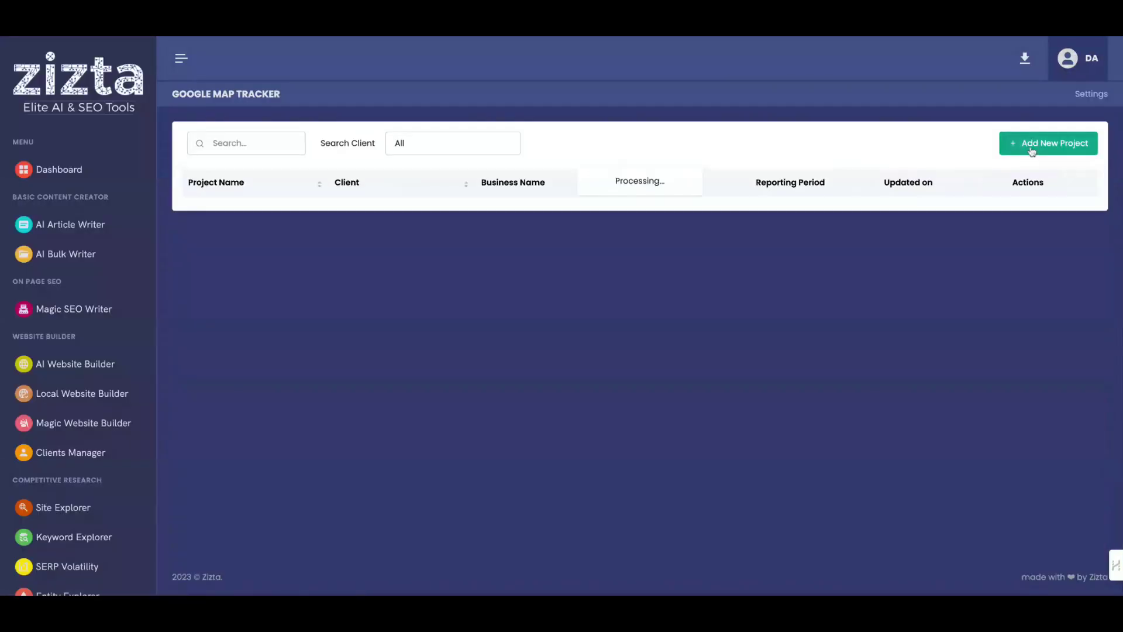
left_click(1033, 146)
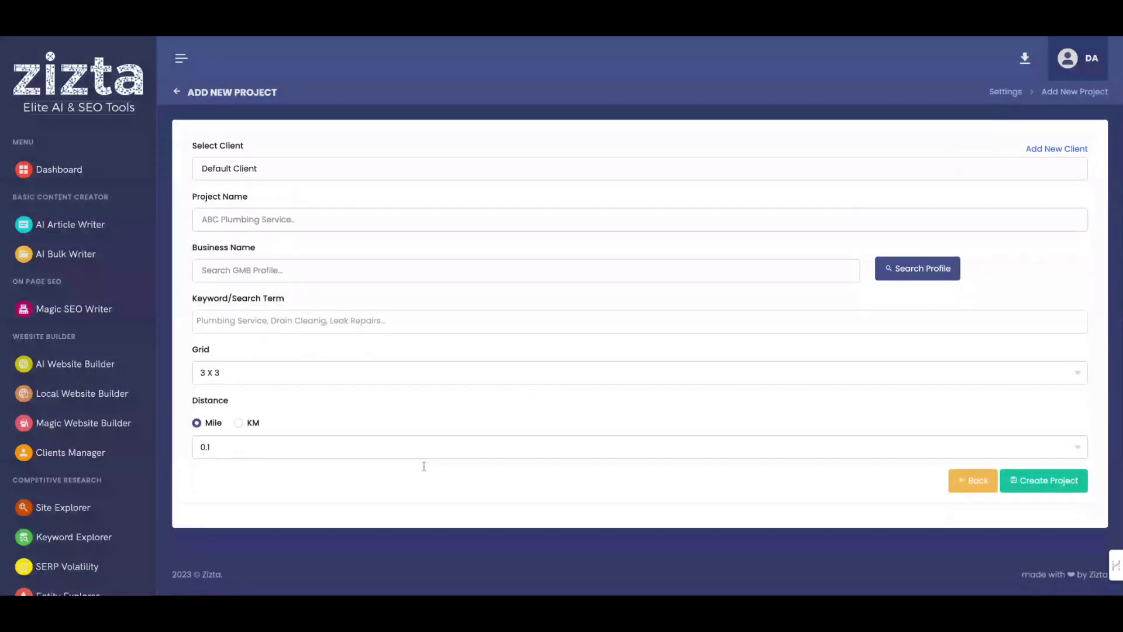
Step: Check the Grid and Distance choices, leaving them at 3 X 3 and 0.1 mile
left_click(302, 385)
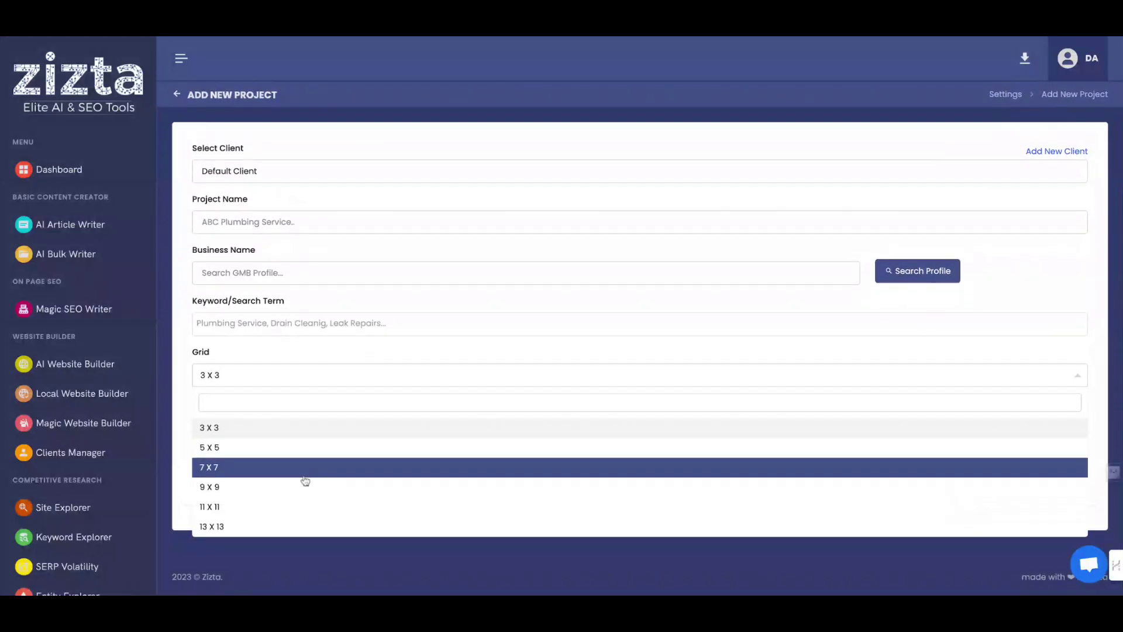
left_click(307, 577)
left_click(216, 453)
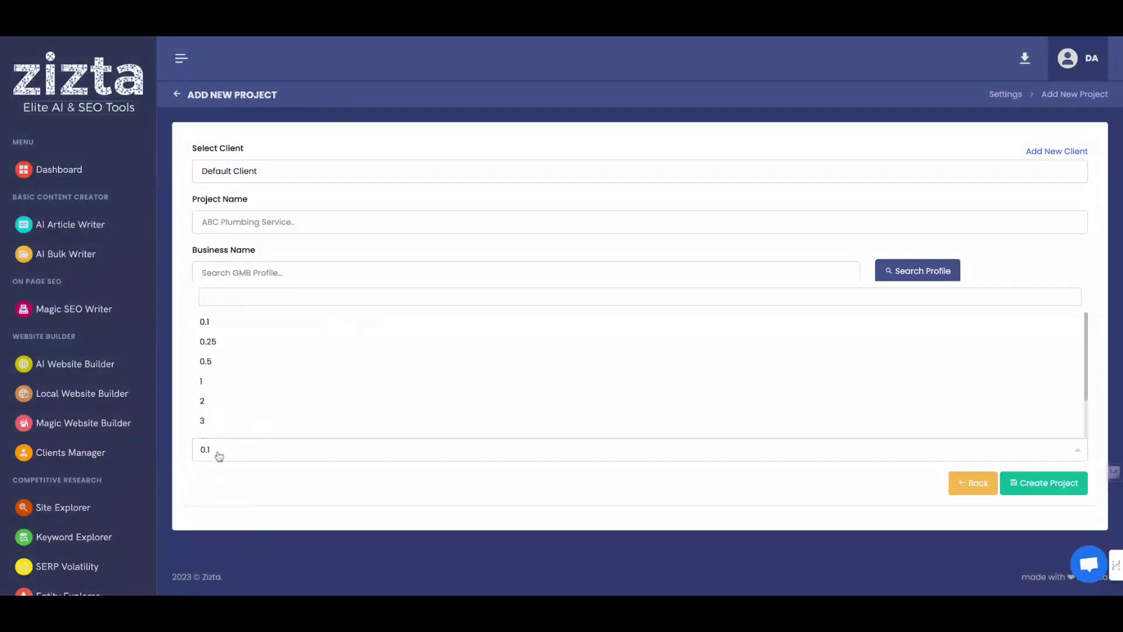
scroll(258, 417, "down", 1)
scroll(258, 416, "up", 1)
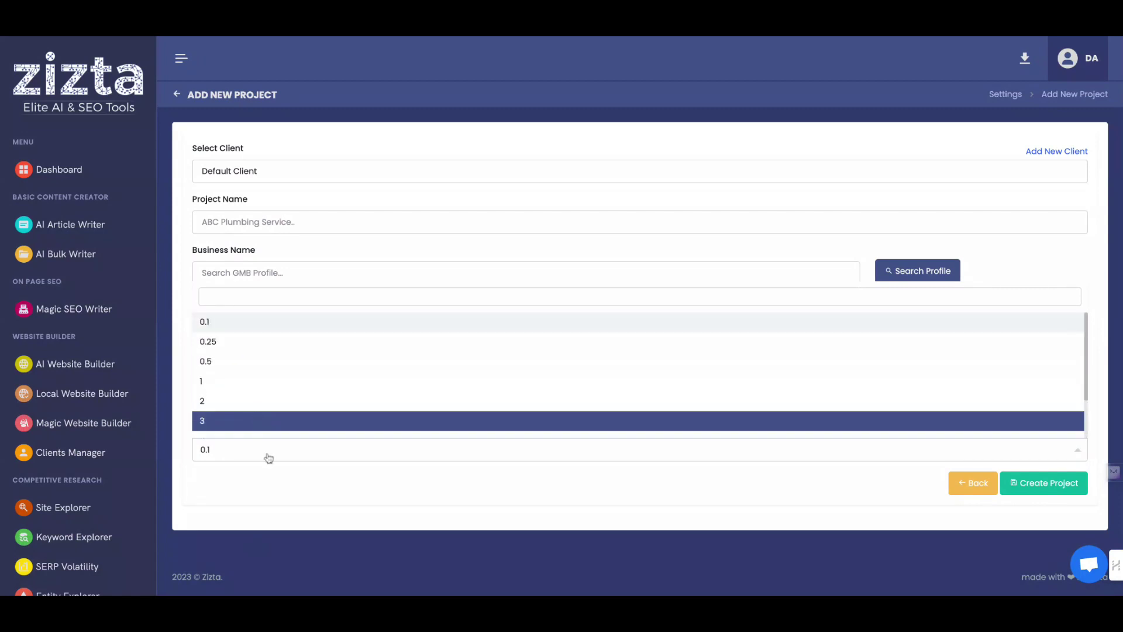
scroll(256, 390, "down", 1)
left_click(262, 509)
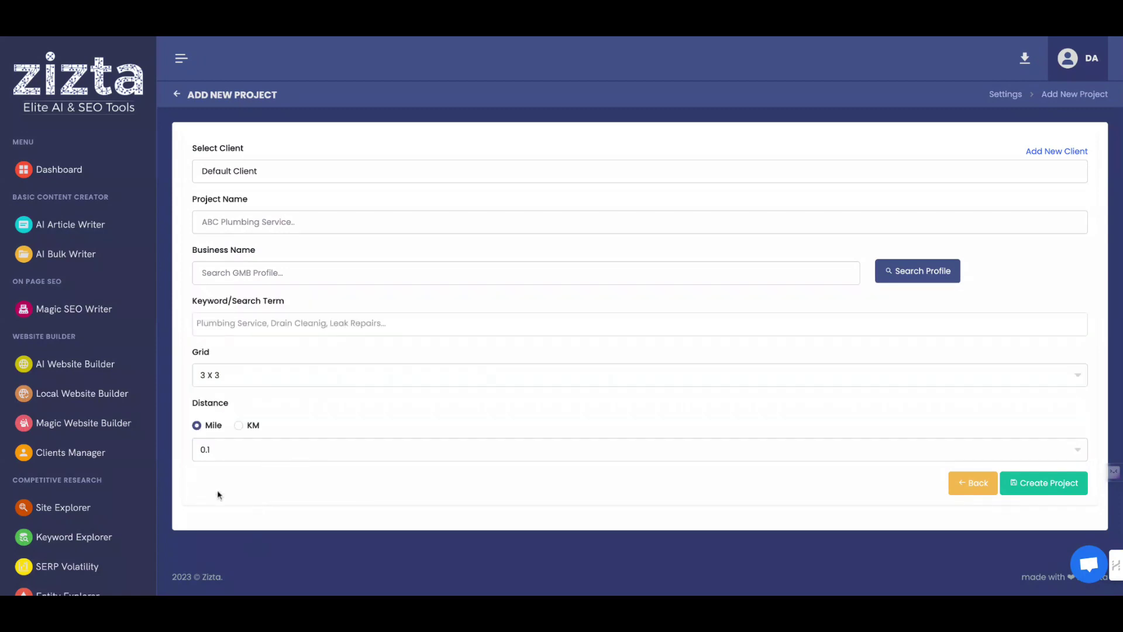
scroll(105, 468, "down", 1)
scroll(106, 468, "down", 3)
scroll(93, 497, "down", 1)
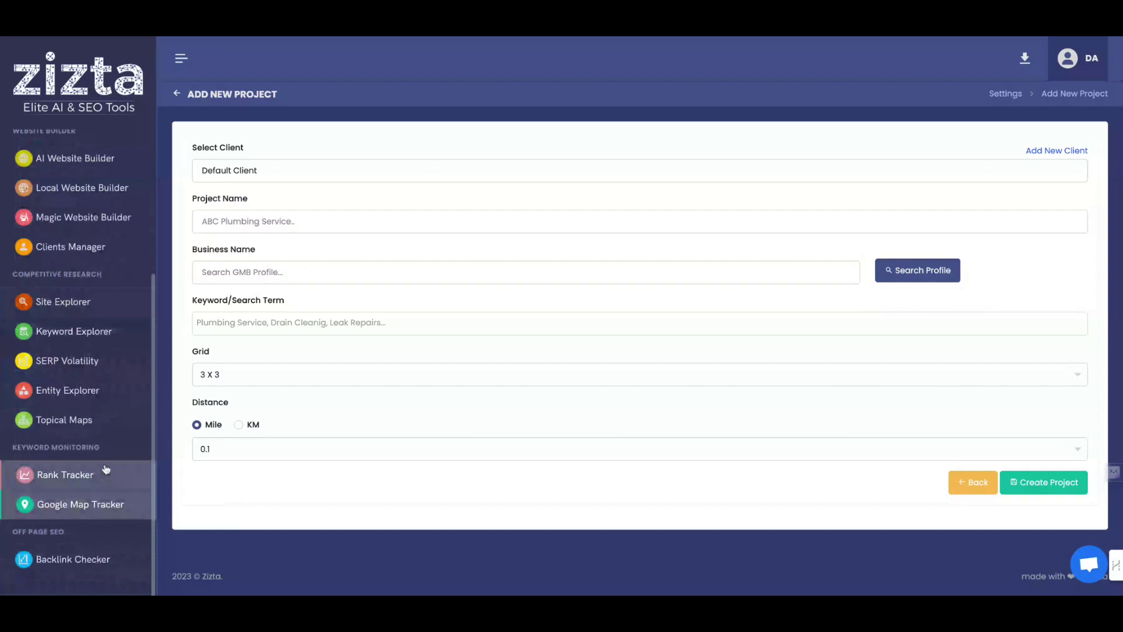
Step: Open Backlink Checker and dismiss the Create New report form
left_click(92, 560)
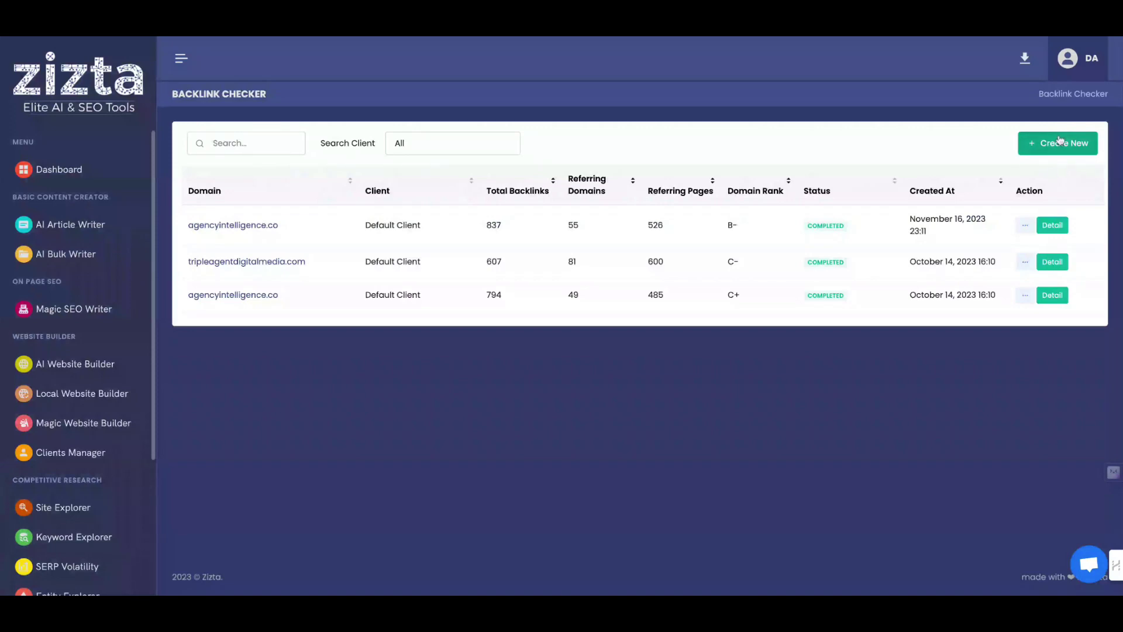
left_click(1056, 146)
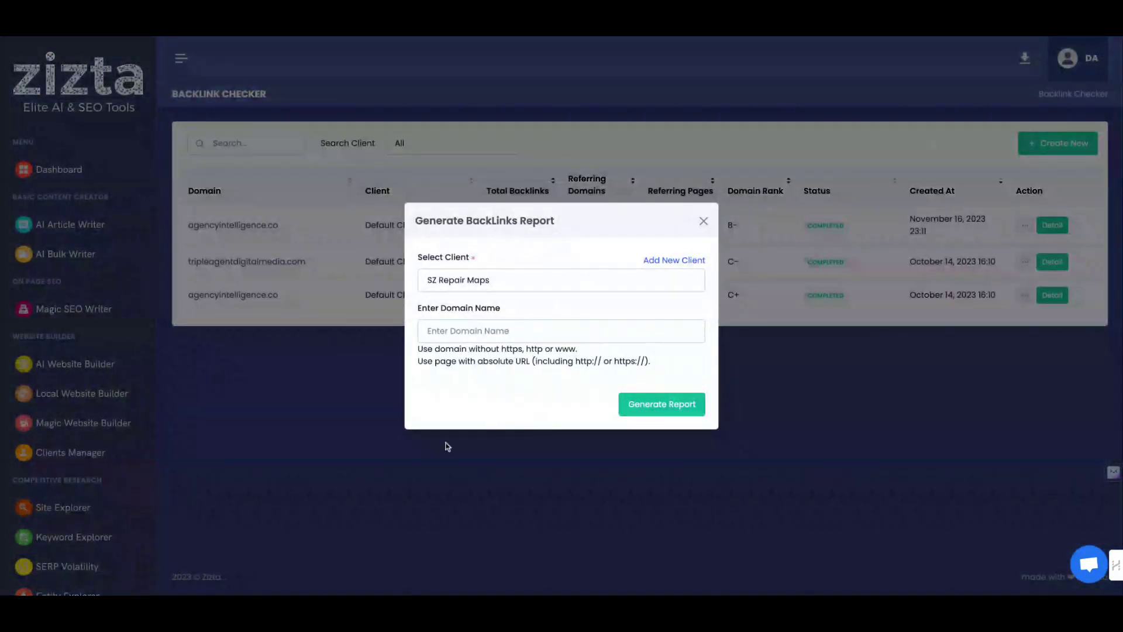
left_click(291, 481)
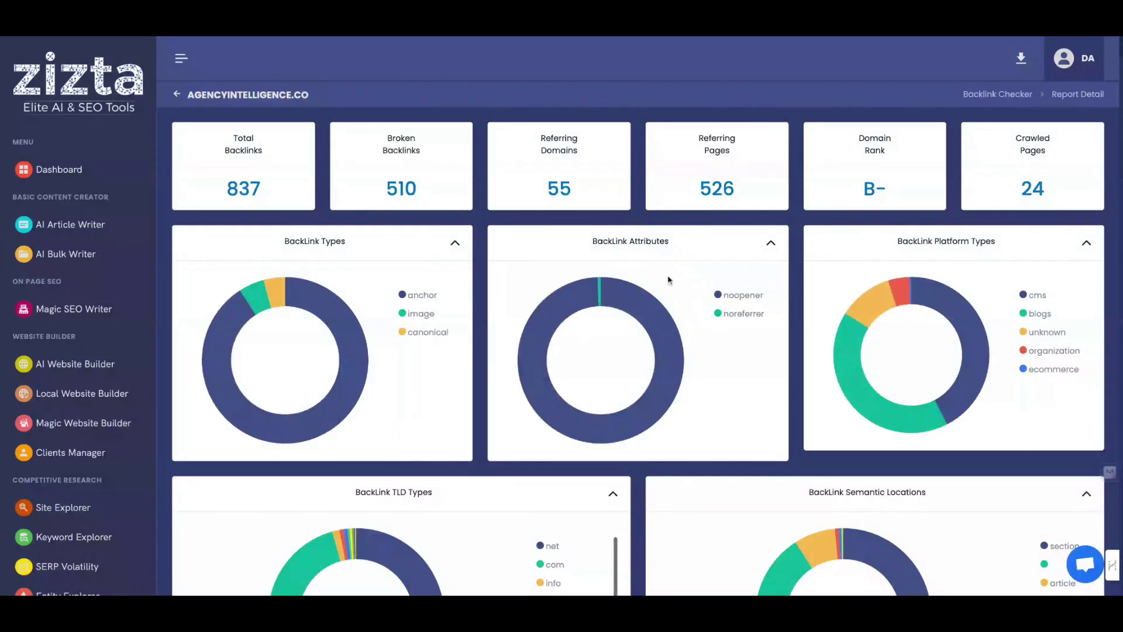
Step: Scroll through the agencyintelligence.co backlink report (837 backlinks, rank B-), then return to the list
scroll(668, 279, "down", 7)
scroll(668, 280, "down", 3)
scroll(669, 279, "down", 6)
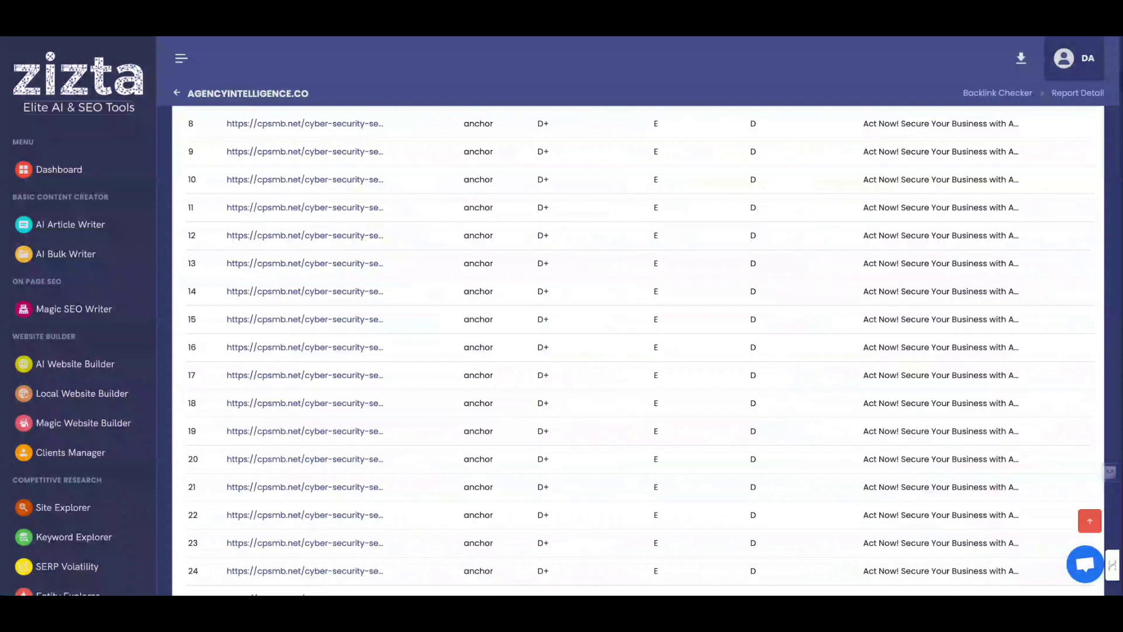
scroll(669, 280, "down", 7)
scroll(669, 280, "down", 10)
scroll(669, 280, "up", 5)
scroll(669, 280, "up", 15)
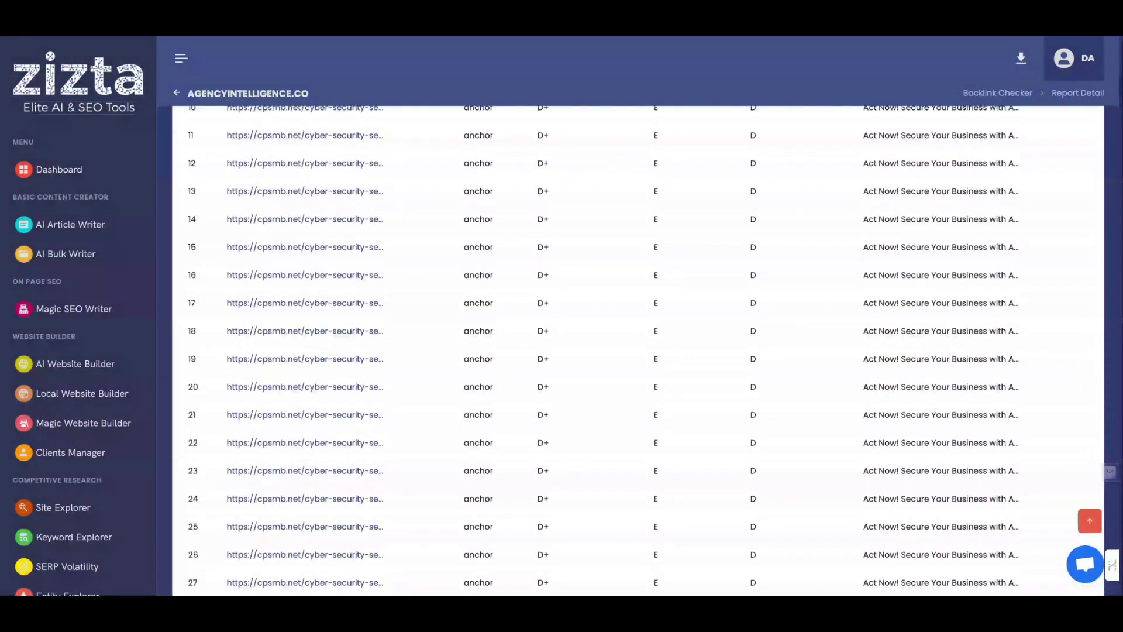
scroll(668, 279, "up", 10)
scroll(637, 316, "up", 3)
left_click(176, 92)
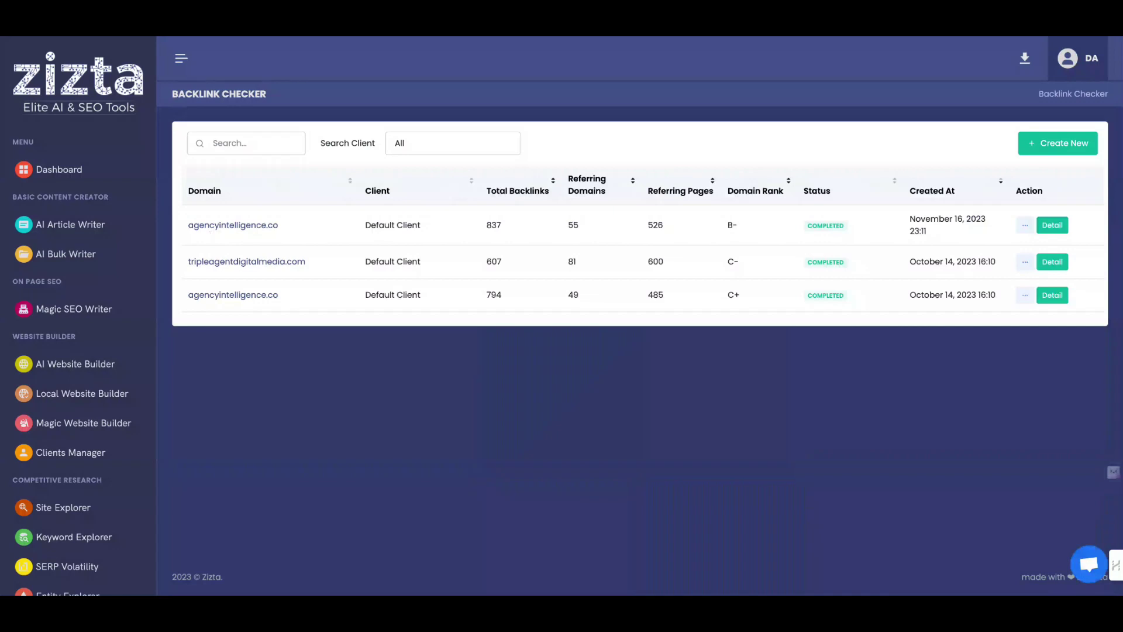
Step: Open the Crisp support chat from the bottom-right chat bubble
scroll(118, 396, "down", 1)
scroll(119, 397, "down", 3)
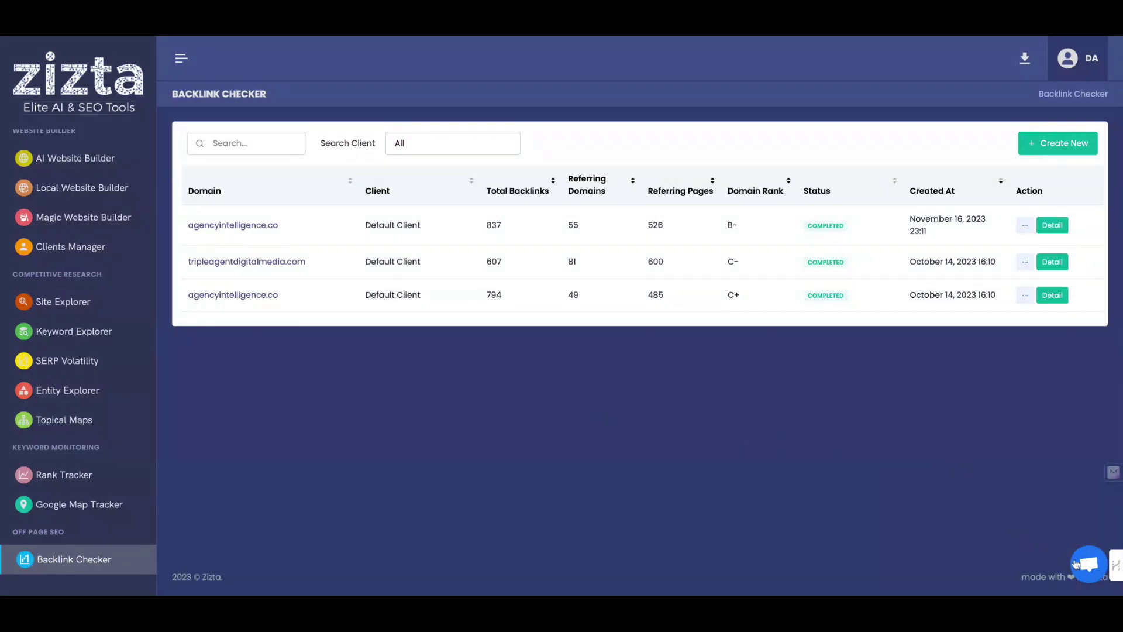
left_click(1077, 564)
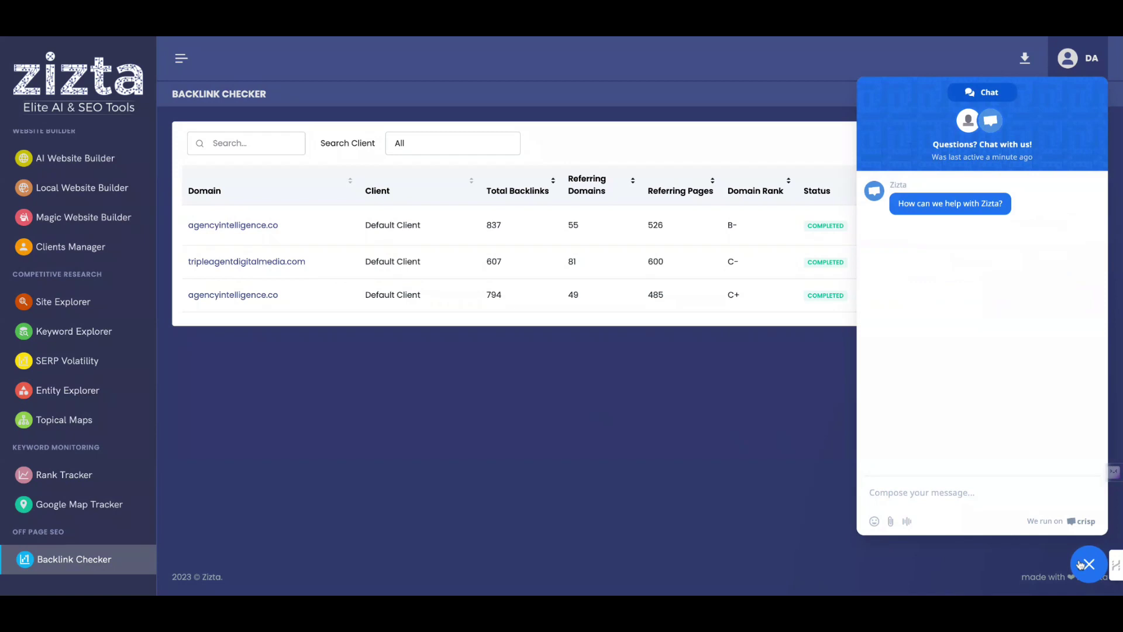